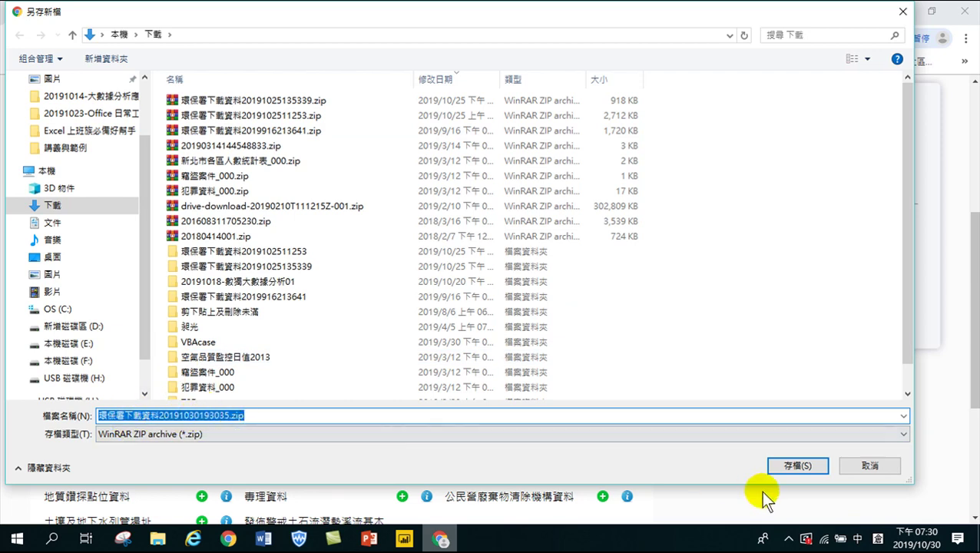
Save the EPA data zip to Downloads, then minimise Chrome, both Word windows and PowerPoint
click(795, 464)
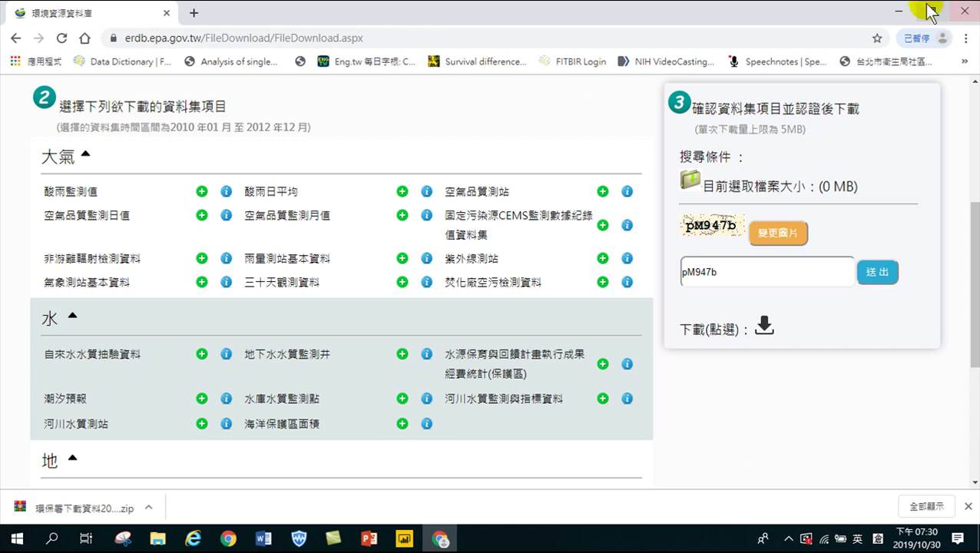
click(899, 11)
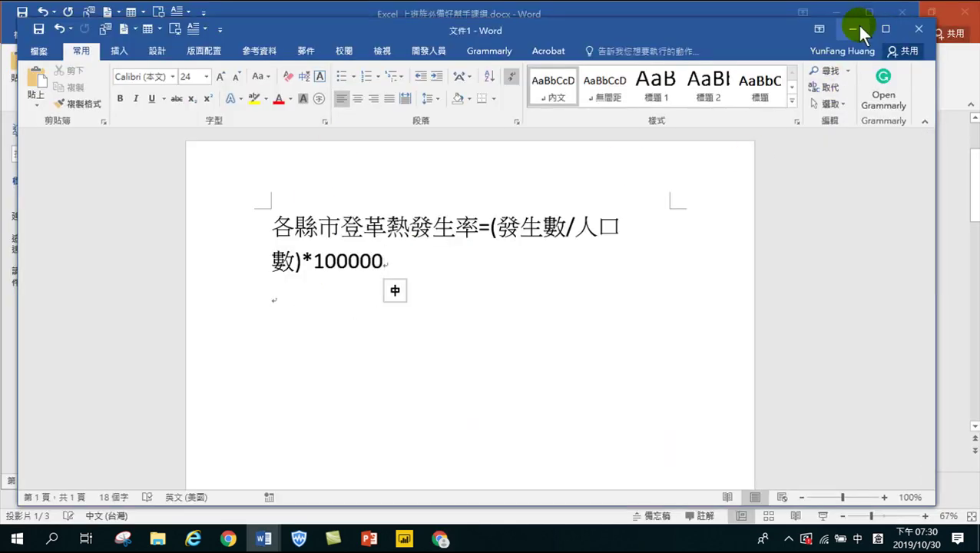
click(852, 28)
click(836, 10)
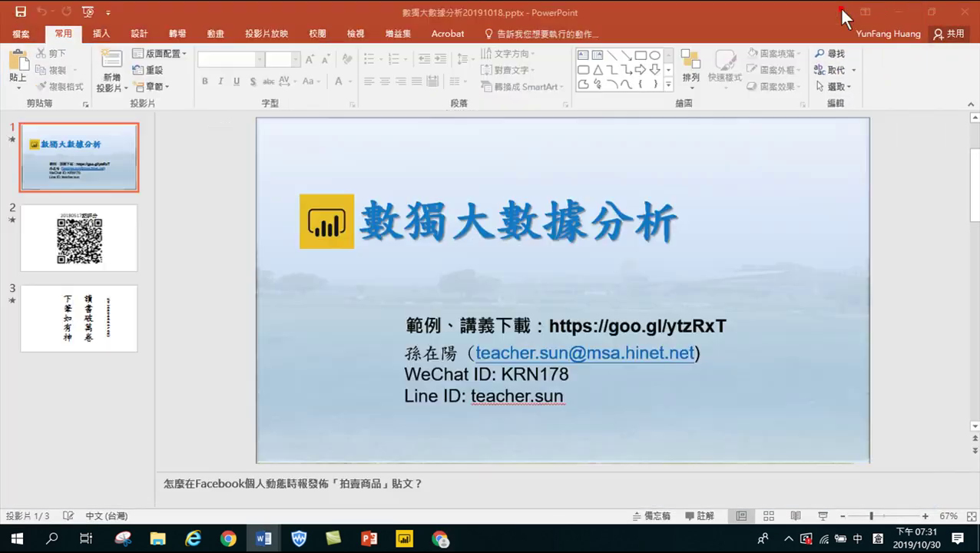
click(897, 11)
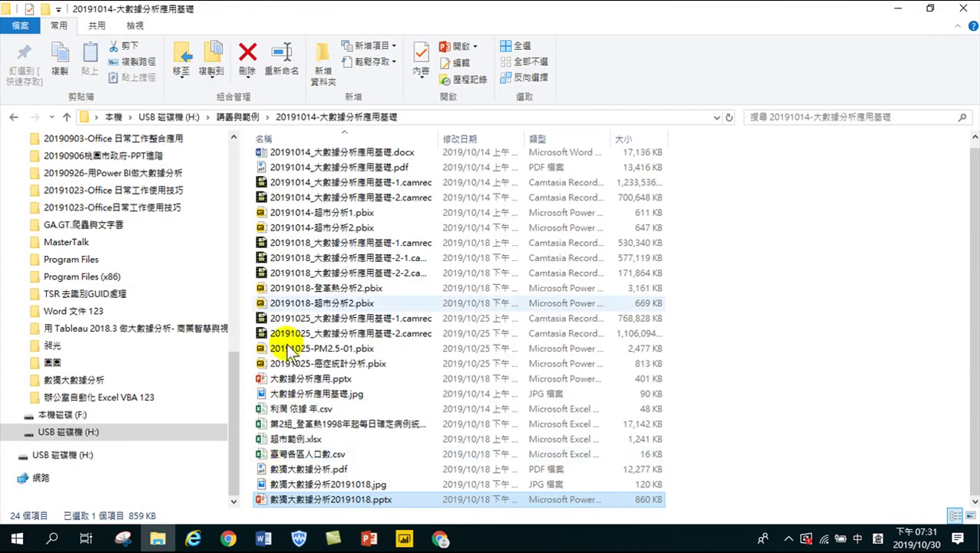
Open the Downloads folder and look inside the first older 環保署下載資料 folder
scroll(338, 208, up, 1)
scroll(123, 274, up, 6)
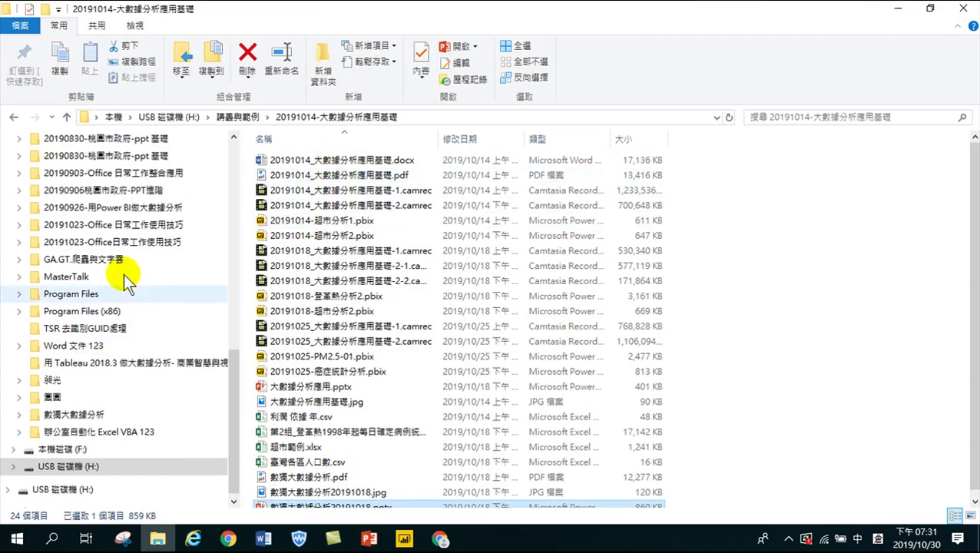
scroll(102, 208, up, 5)
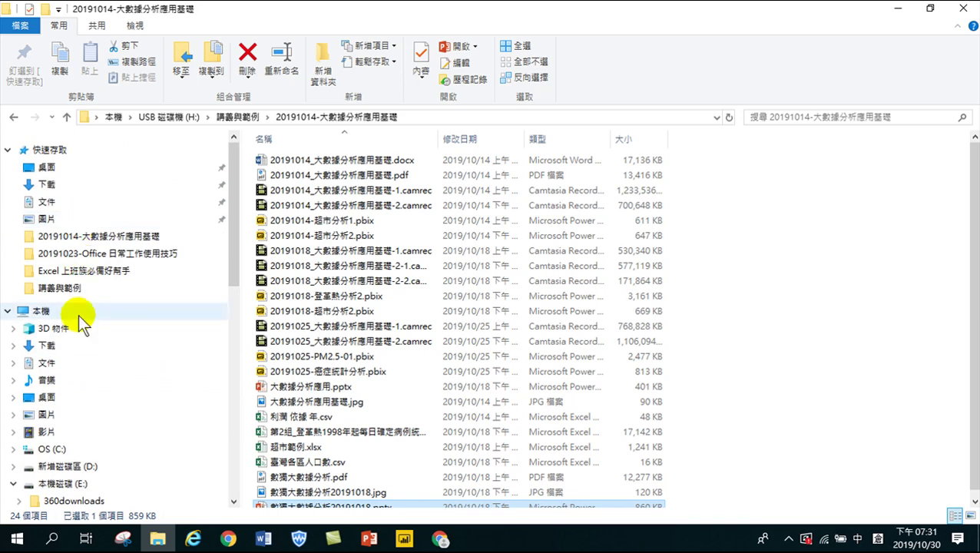
click(70, 343)
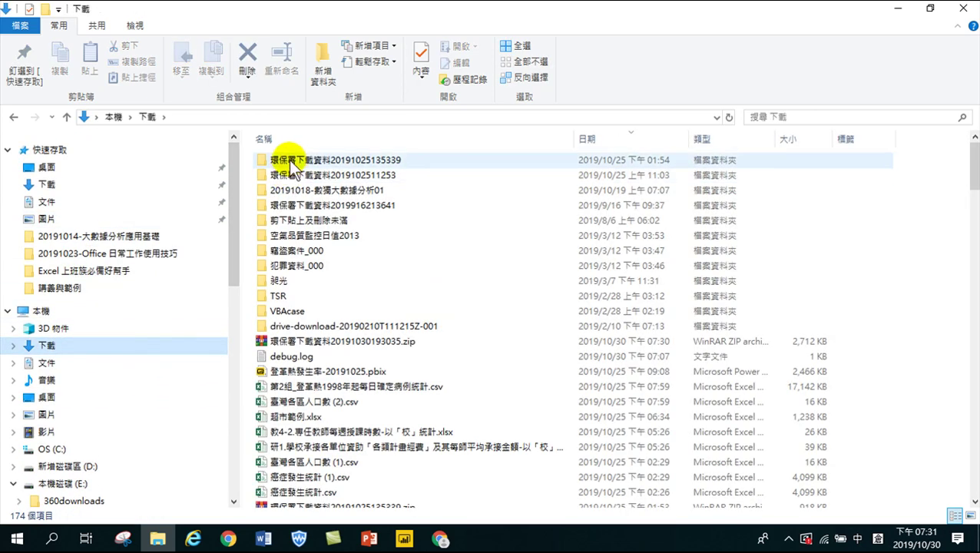
click(317, 160)
double_click(317, 159)
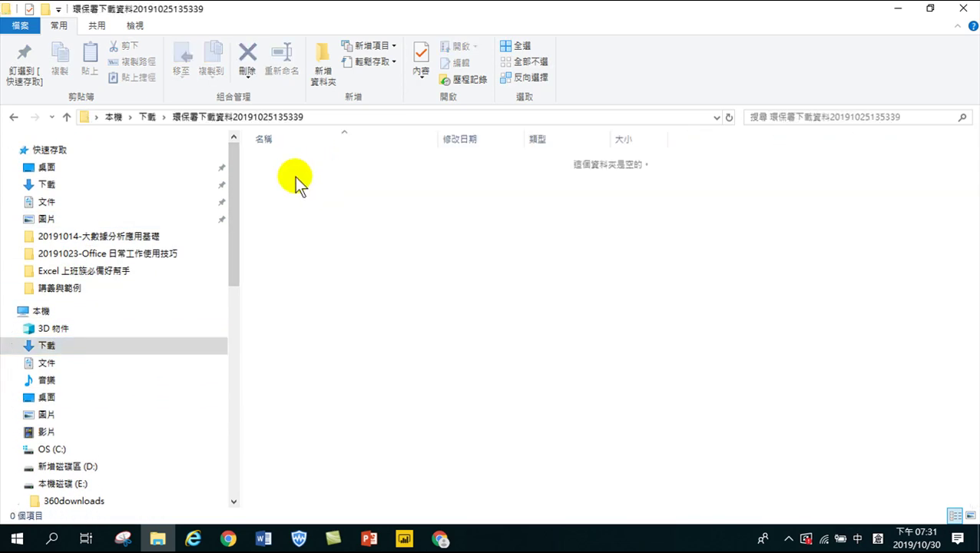
click(13, 117)
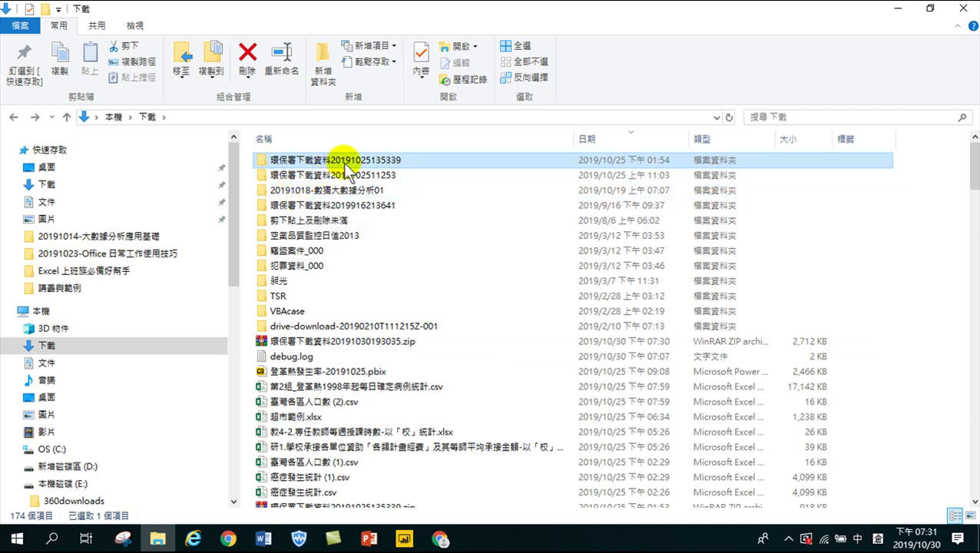
Delete the three older 環保署下載資料 folders, keeping 環保署下載資料20191030193035.zip selected
ctrl+click(353, 174)
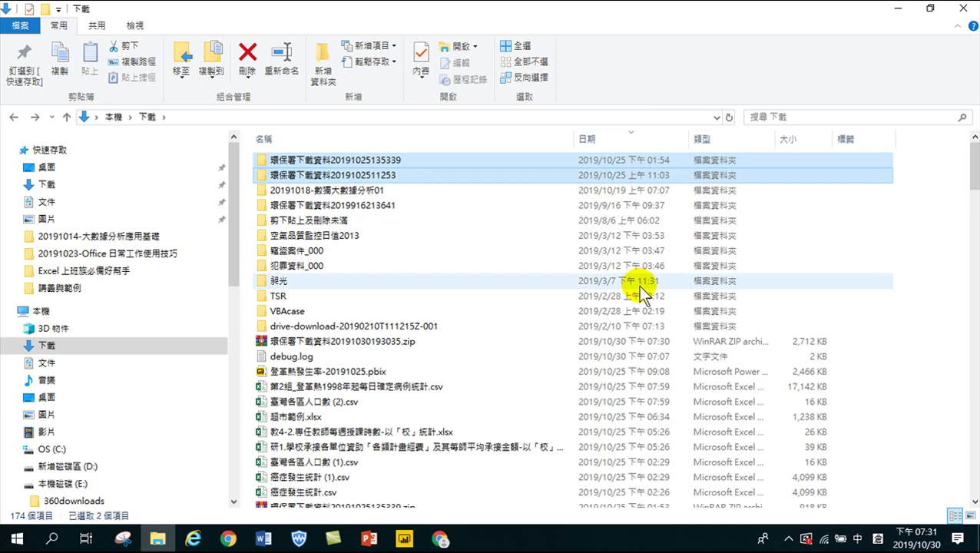
key(Delete)
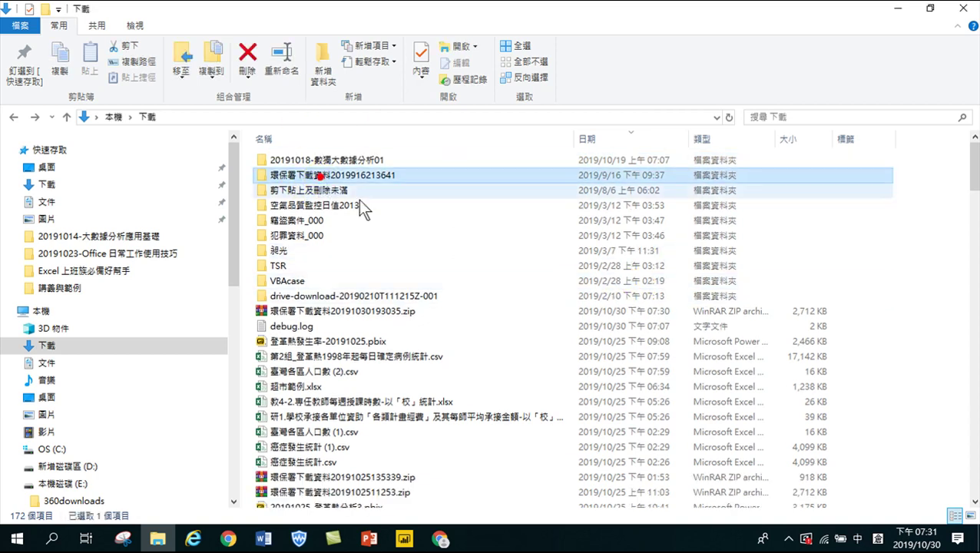
key(Delete)
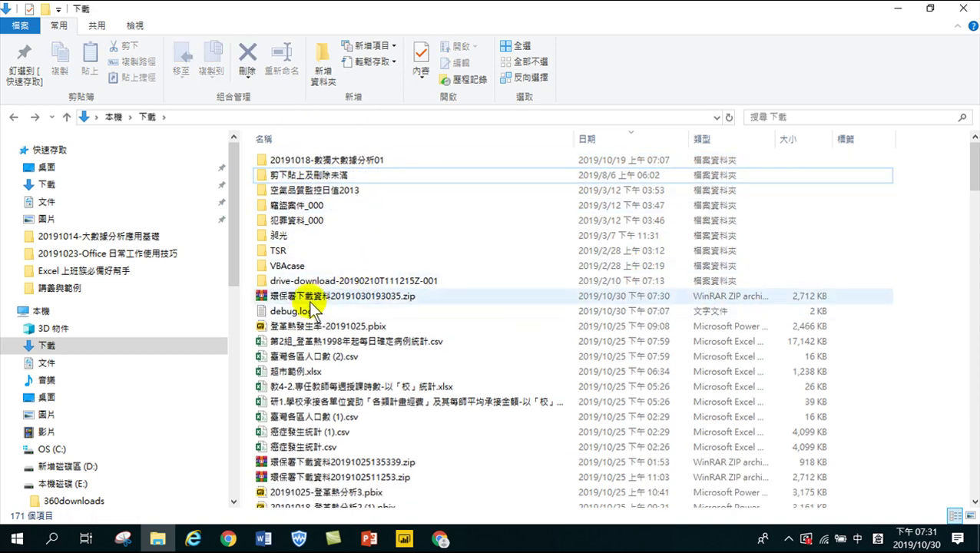
click(303, 301)
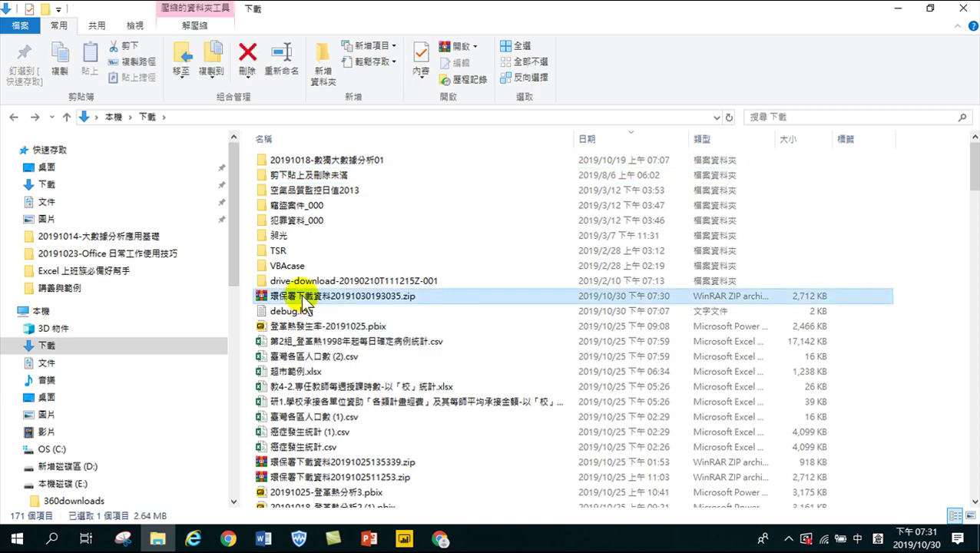
Extract 環保署下載資料20191030193035.zip into its own folder and open it to view the CSVs
right_click(303, 301)
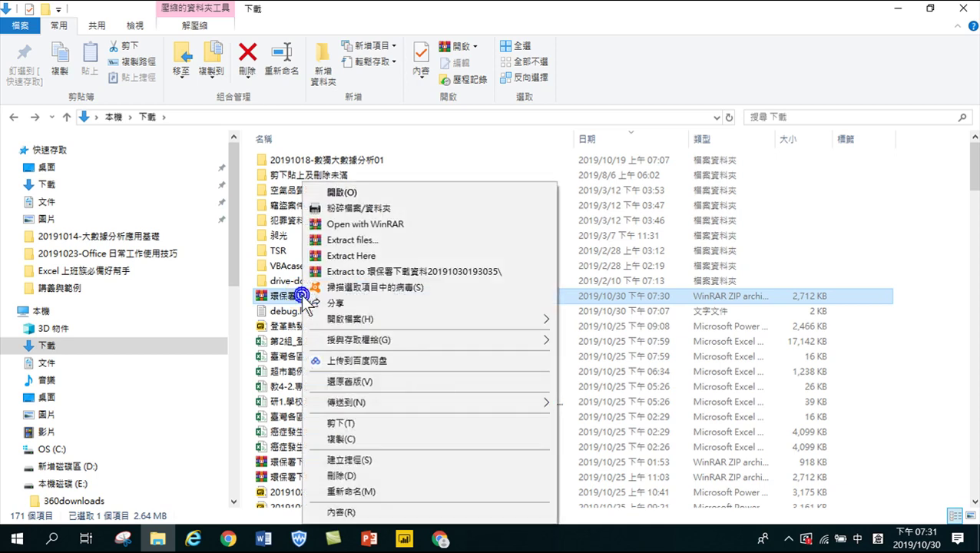
click(352, 272)
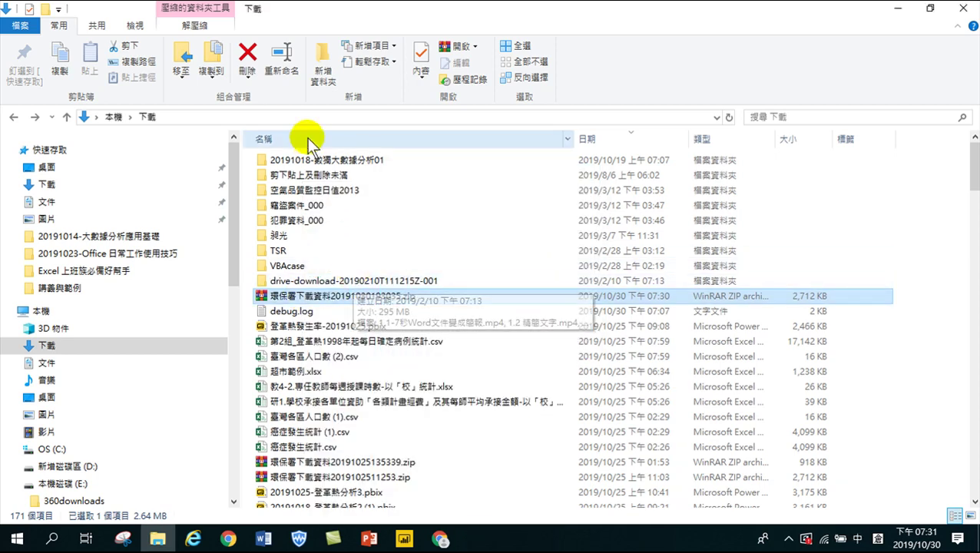
scroll(317, 252, down, 19)
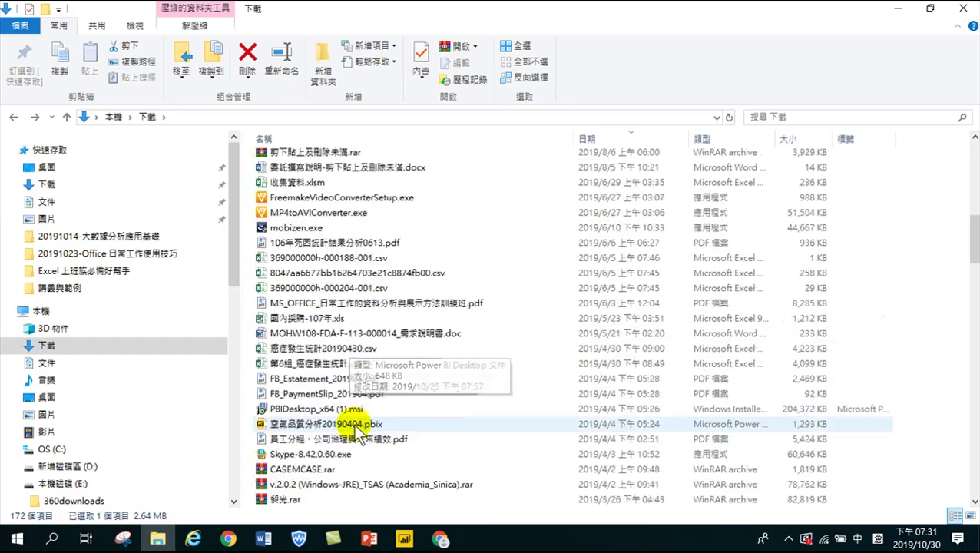
scroll(341, 453, down, 20)
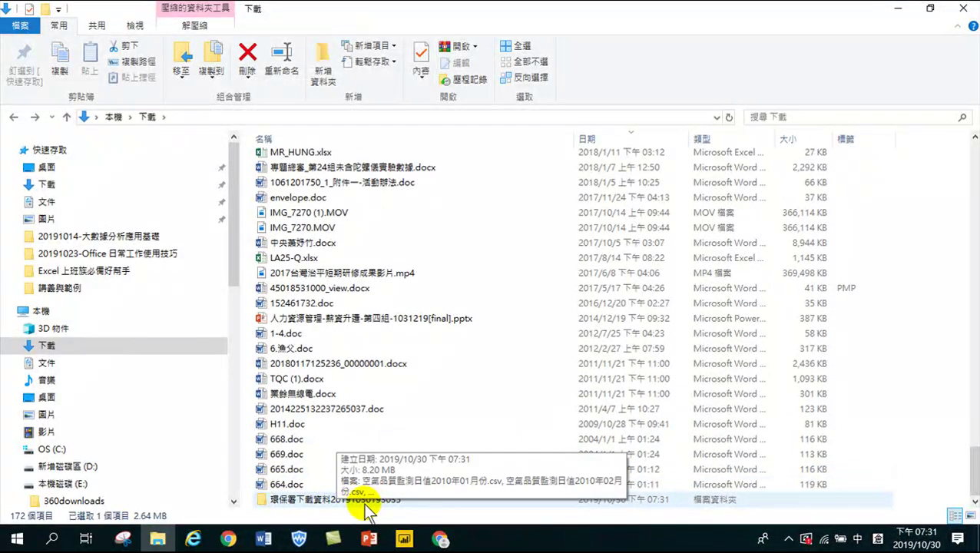
double_click(367, 500)
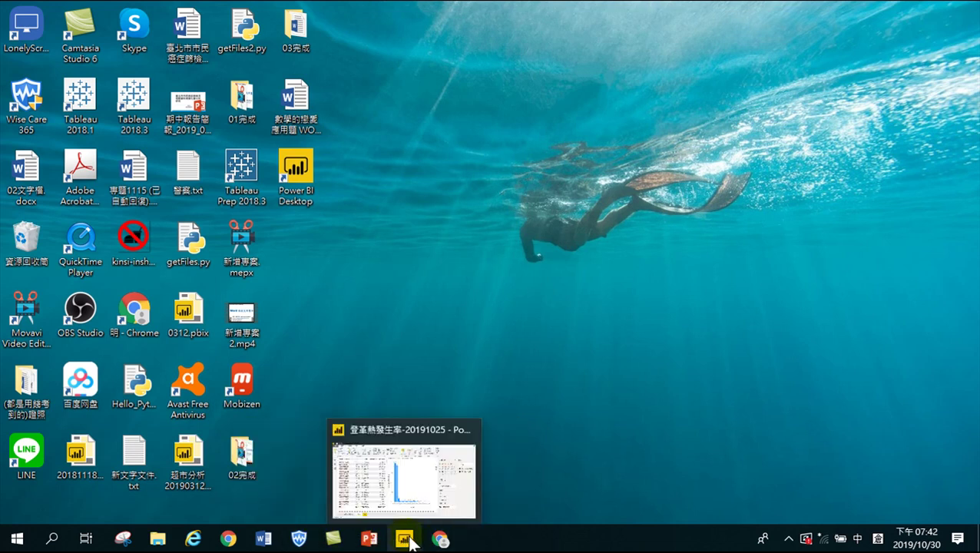
On the EPA download page, set both start and end year to 2013 and search
click(441, 542)
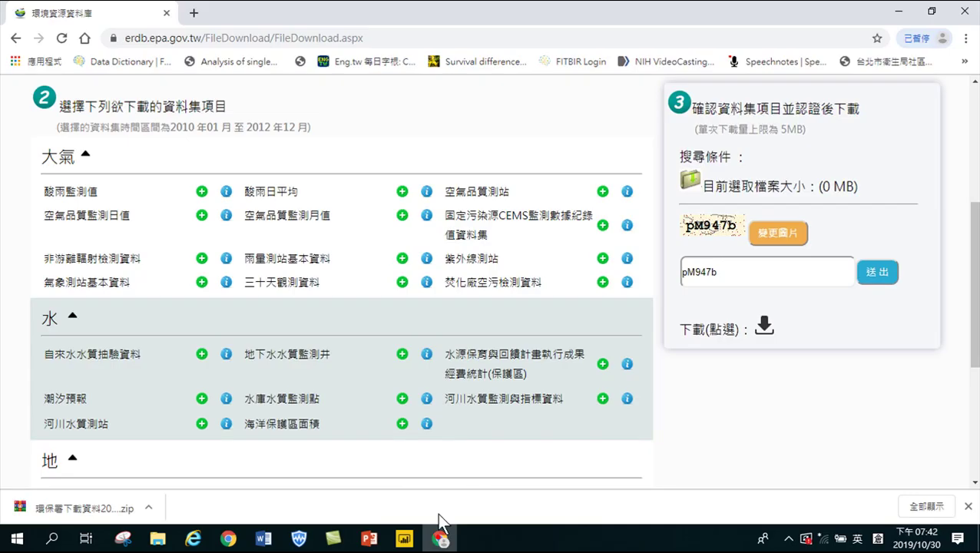
scroll(160, 140, up, 3)
scroll(160, 141, up, 2)
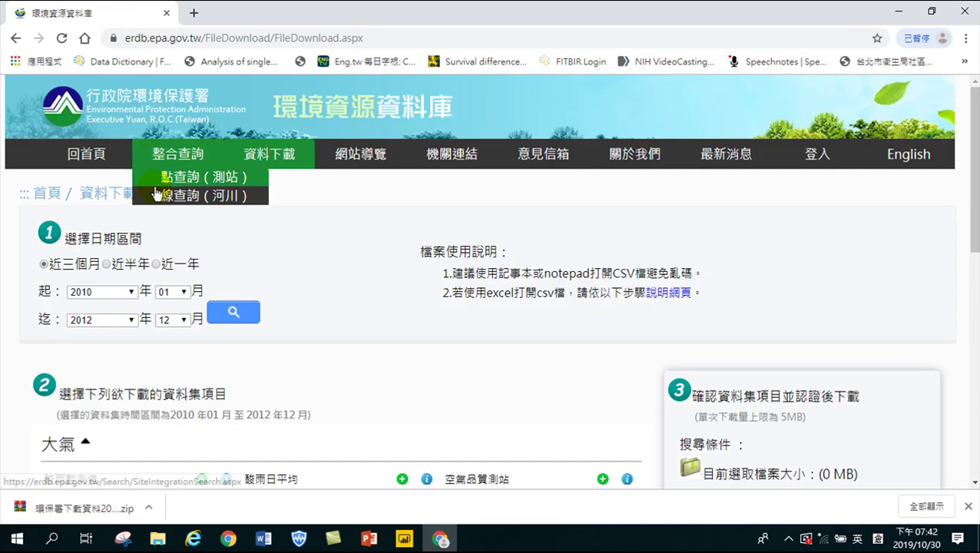
click(111, 292)
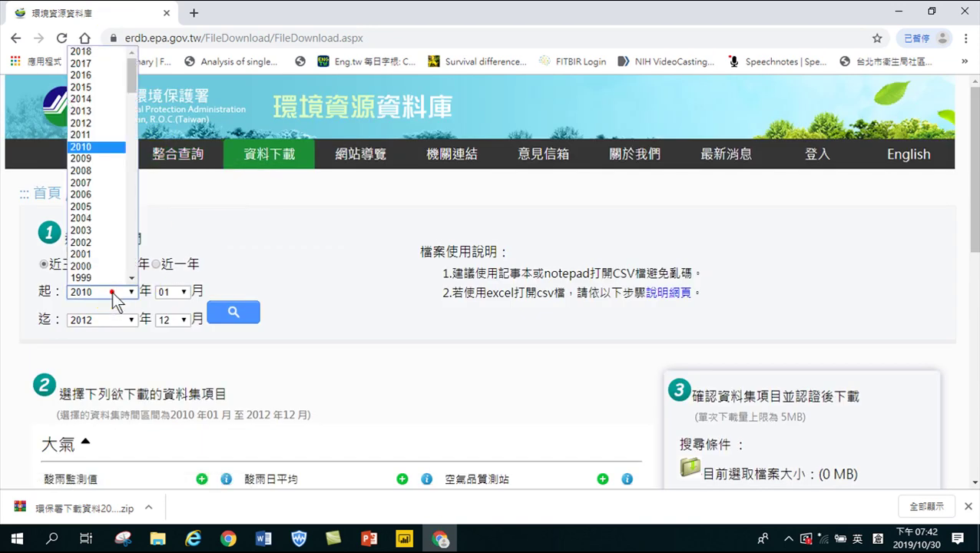
click(90, 112)
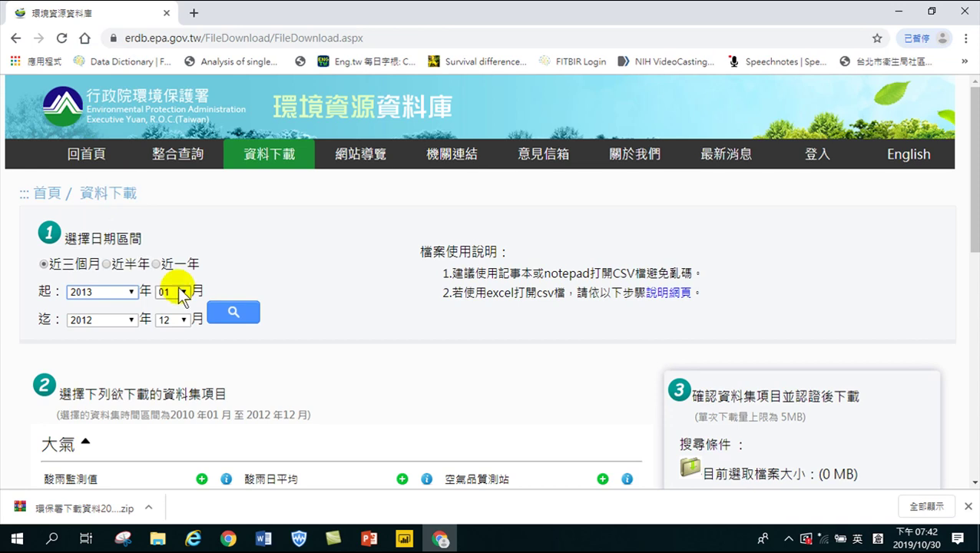
click(97, 318)
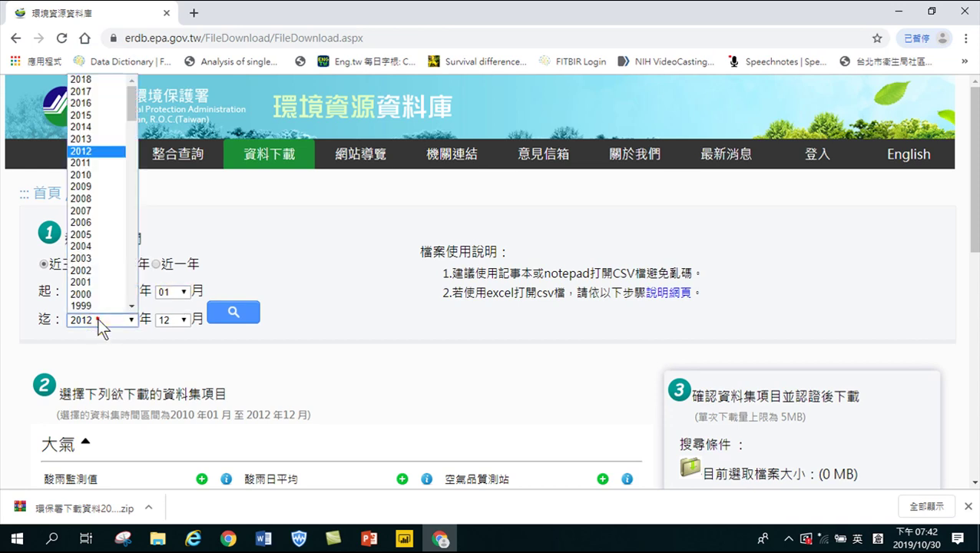
click(90, 139)
click(178, 295)
click(233, 312)
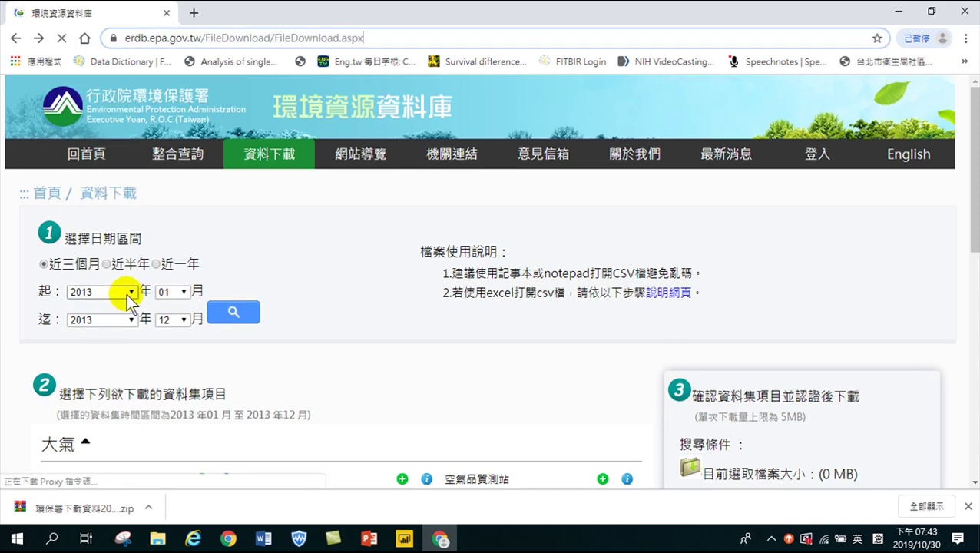
click(232, 312)
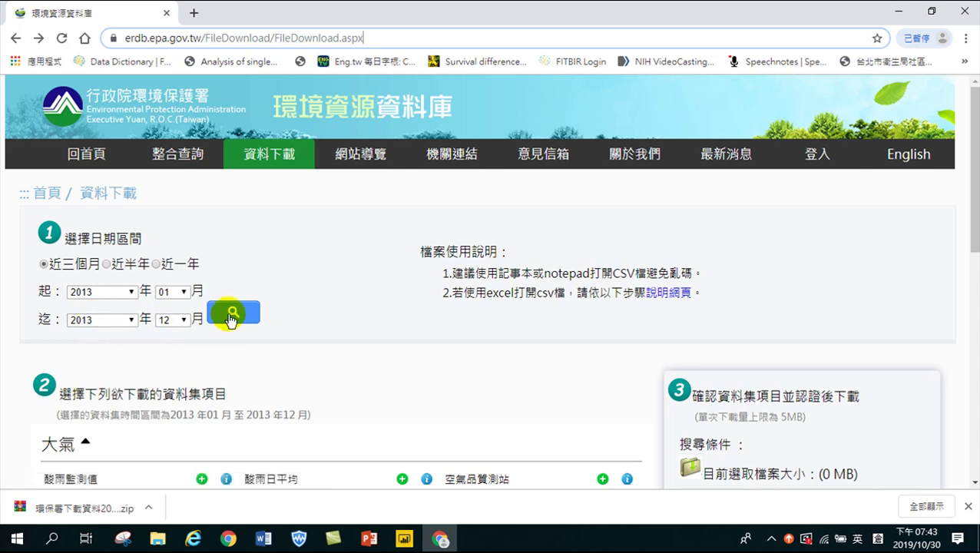
Add 空氣品質監測日值, submit the verification code, save the zip to Downloads, and close Chrome
scroll(227, 342, down, 3)
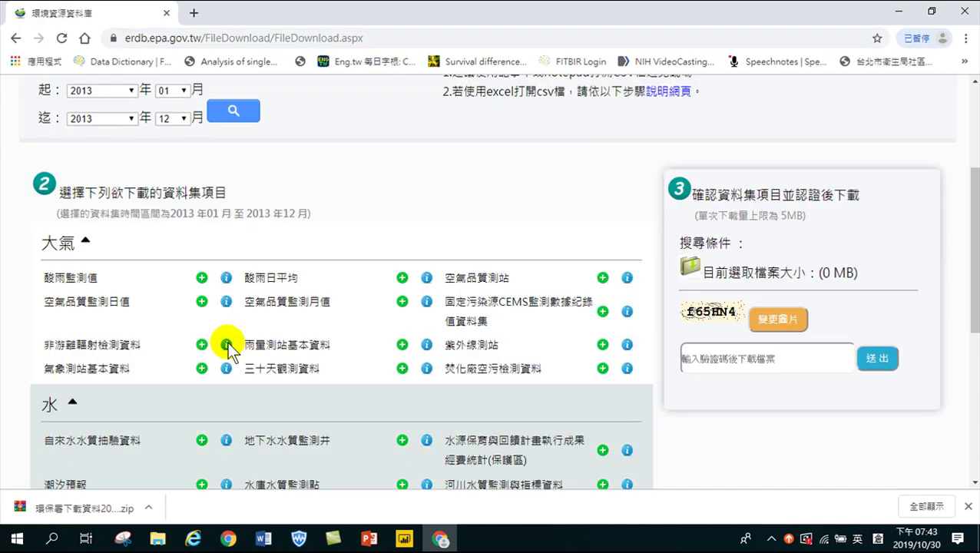
click(201, 287)
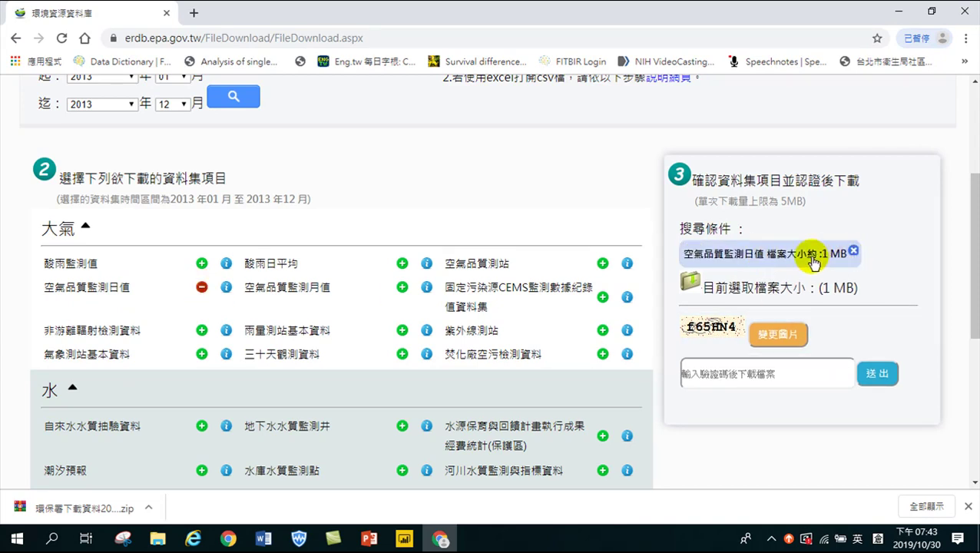
click(724, 376)
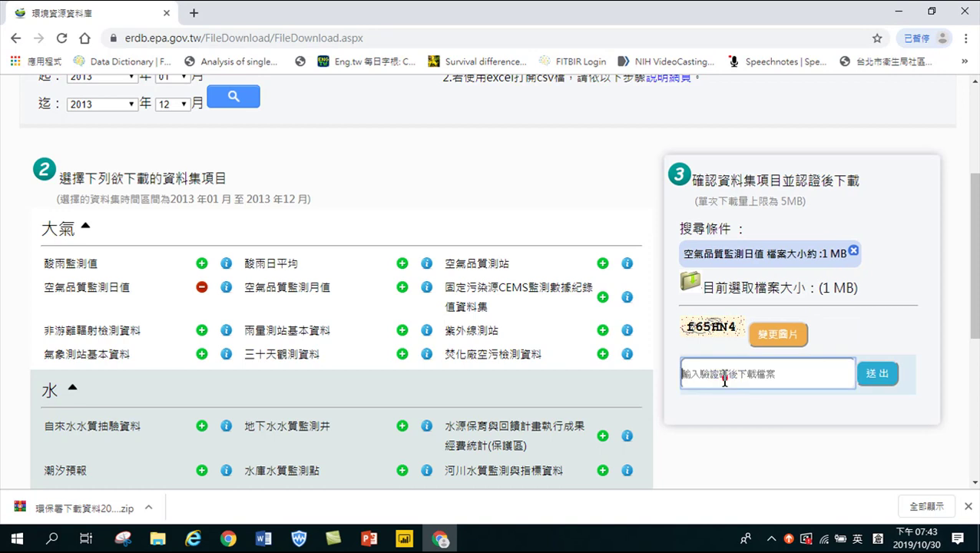
text(f65HN4)
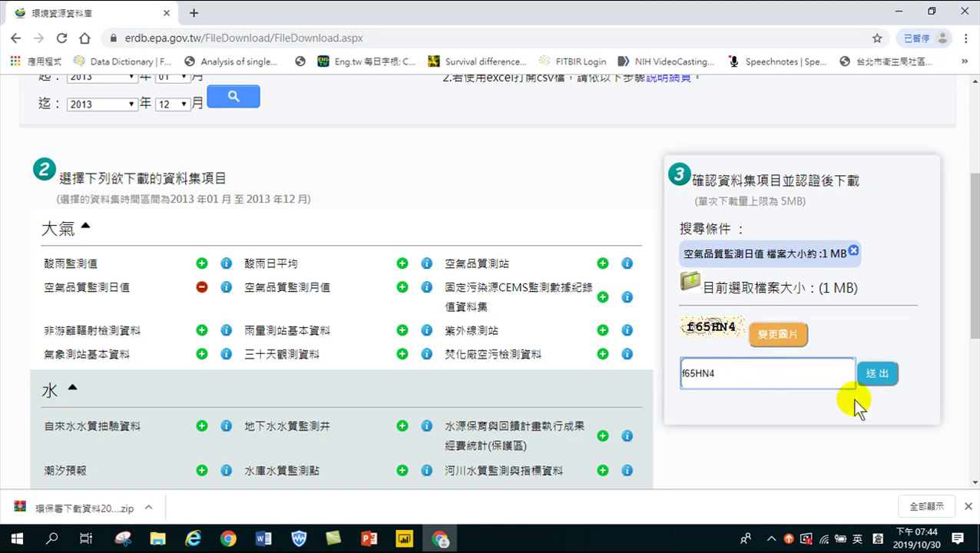
click(878, 375)
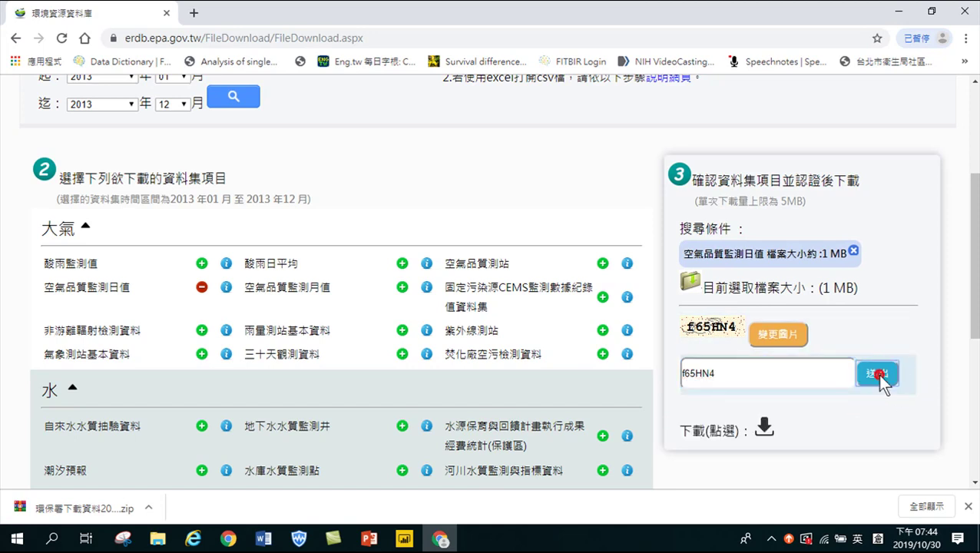
click(764, 427)
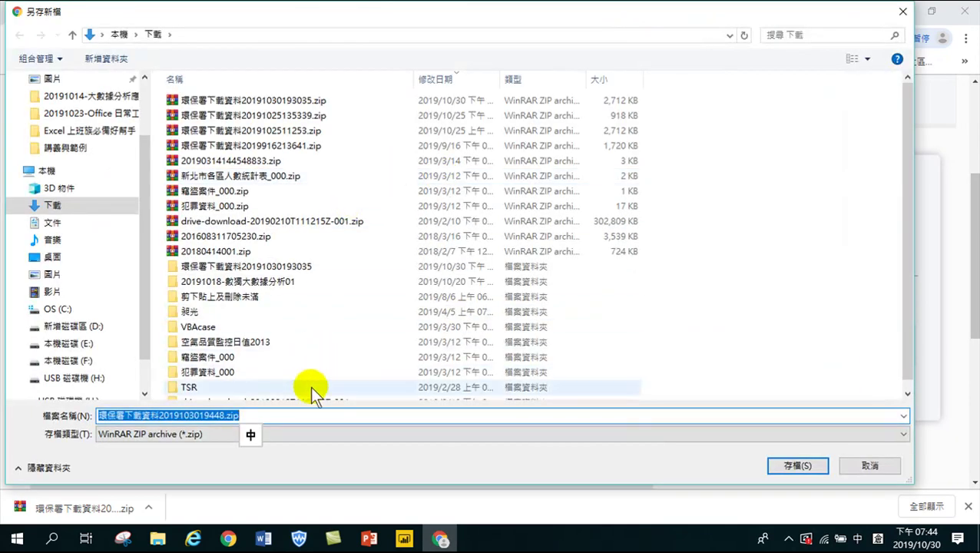
click(796, 465)
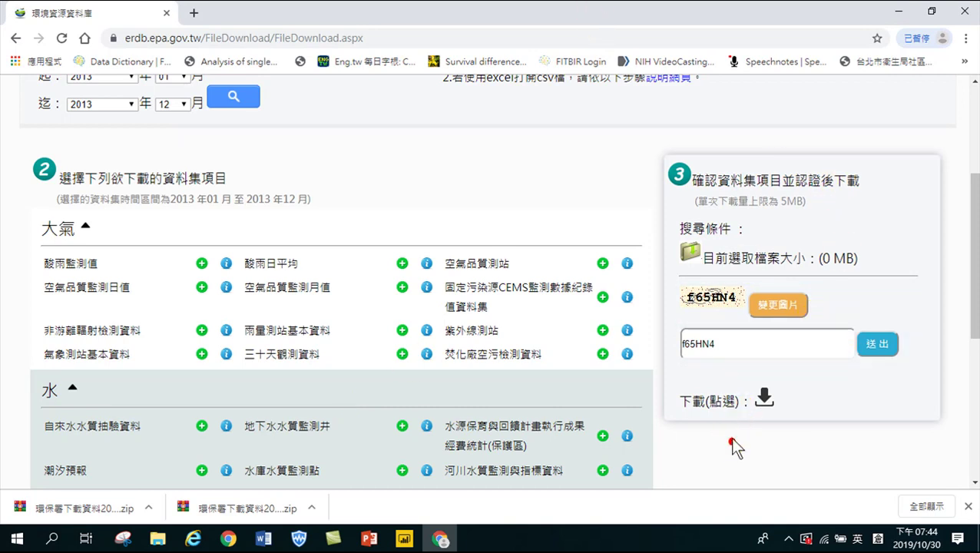
click(964, 10)
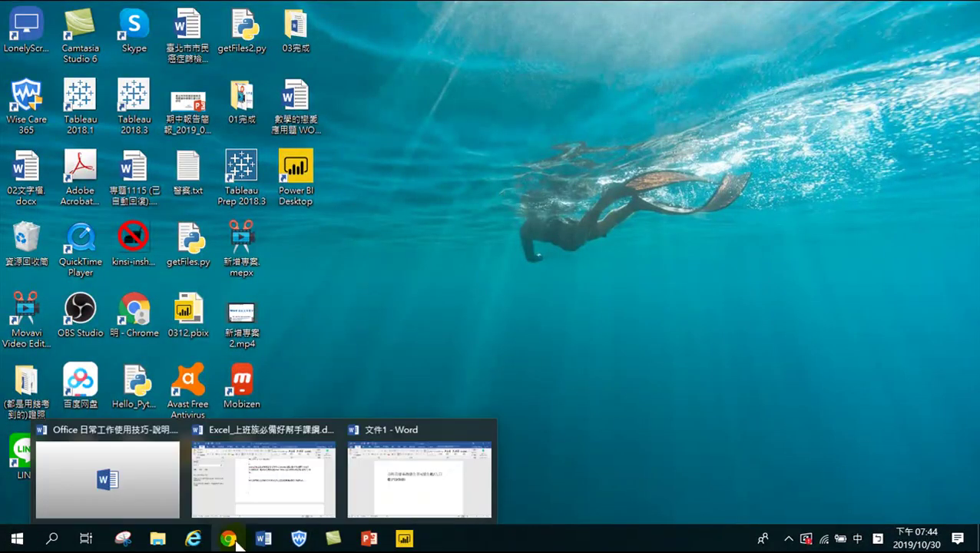
Open 空氣品質監測日值2010年01月份.csv in Excel and maximise the window
click(158, 540)
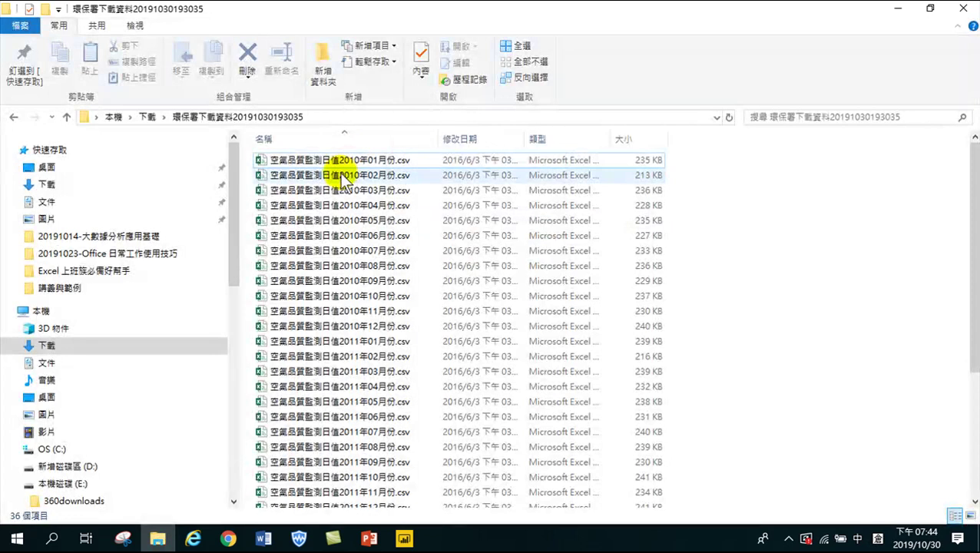
double_click(330, 162)
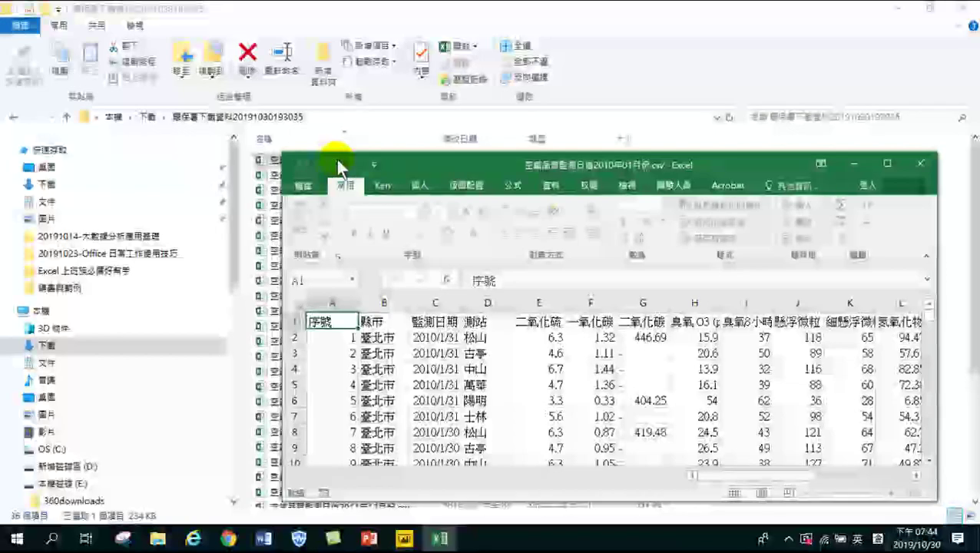
click(884, 163)
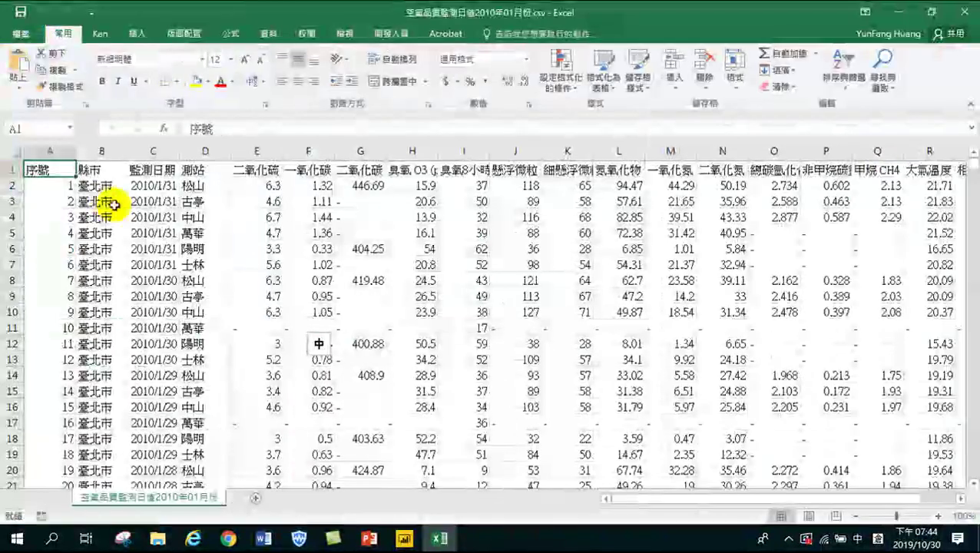
Select county column B, scroll through the data, and autofit column K's PM2.5 header
click(96, 152)
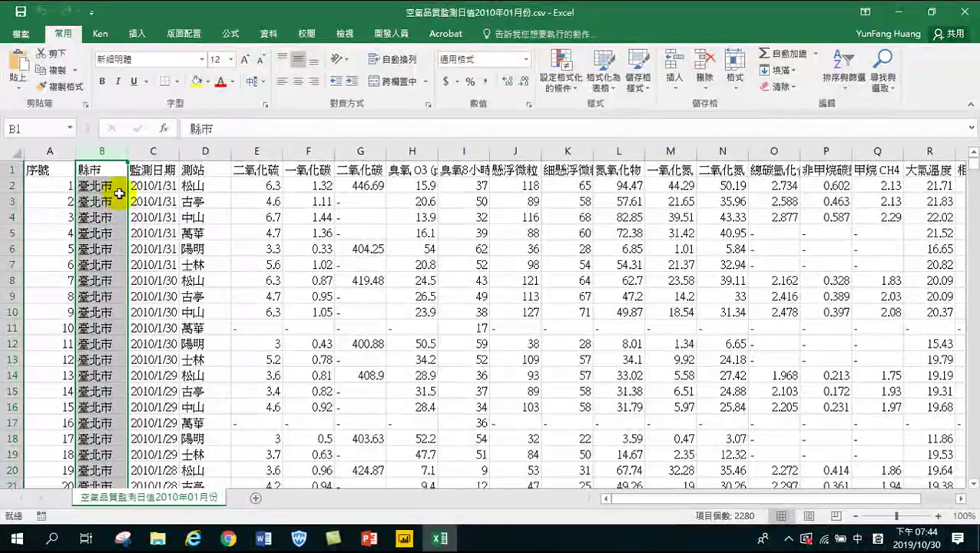
scroll(819, 261, down, 4)
drag(974, 175, 864, 225)
scroll(123, 319, down, 20)
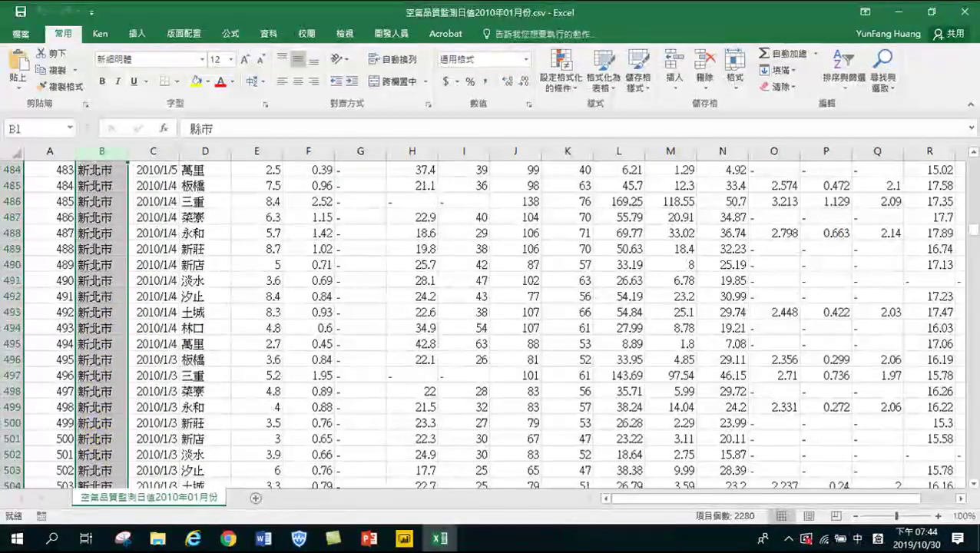
drag(972, 219, 974, 161)
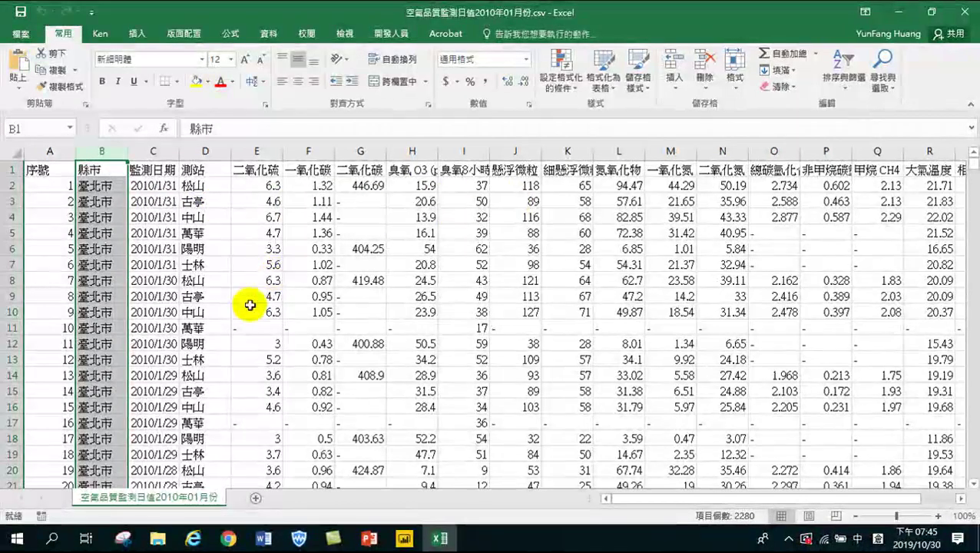
scroll(245, 315, down, 4)
scroll(223, 374, down, 4)
scroll(230, 350, up, 8)
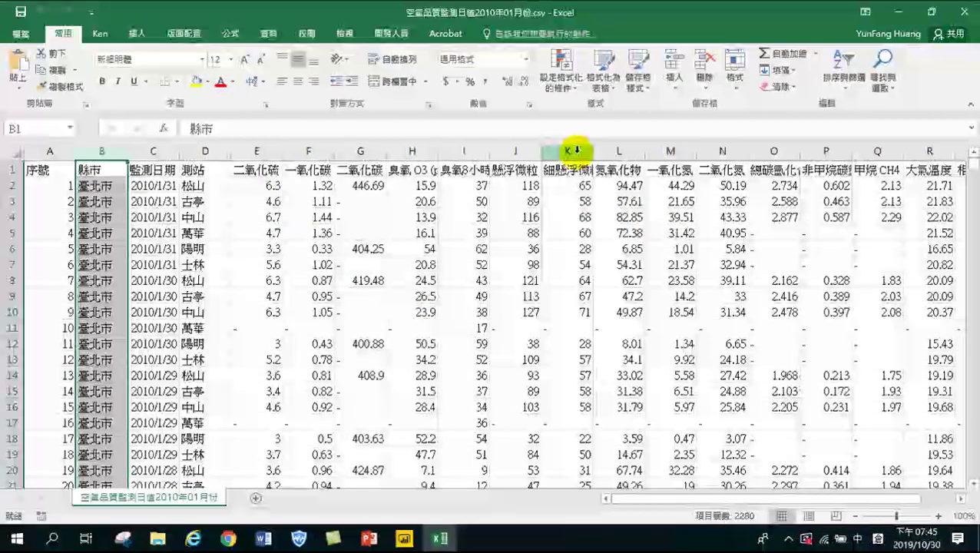
double_click(591, 153)
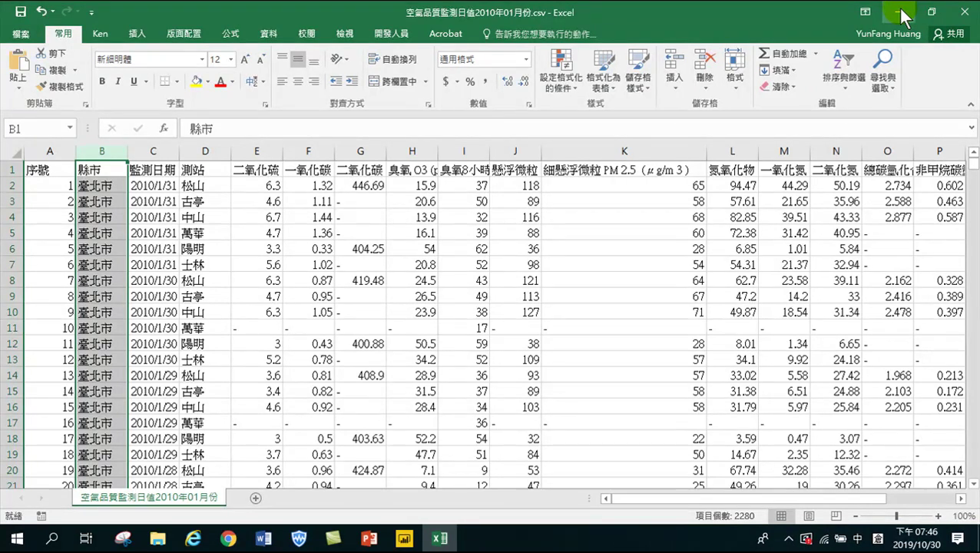
Close the air-quality CSV in Excel without saving changes
click(895, 12)
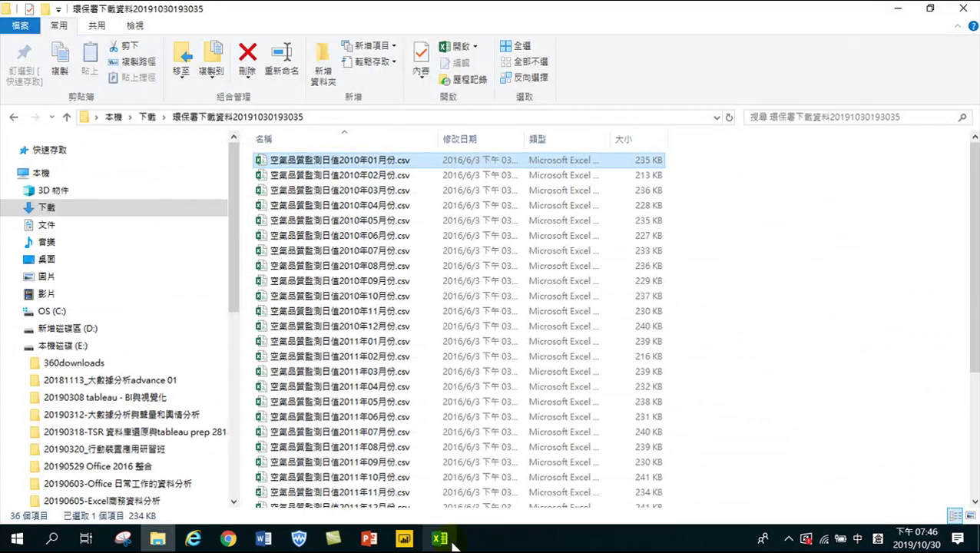
click(439, 538)
click(965, 12)
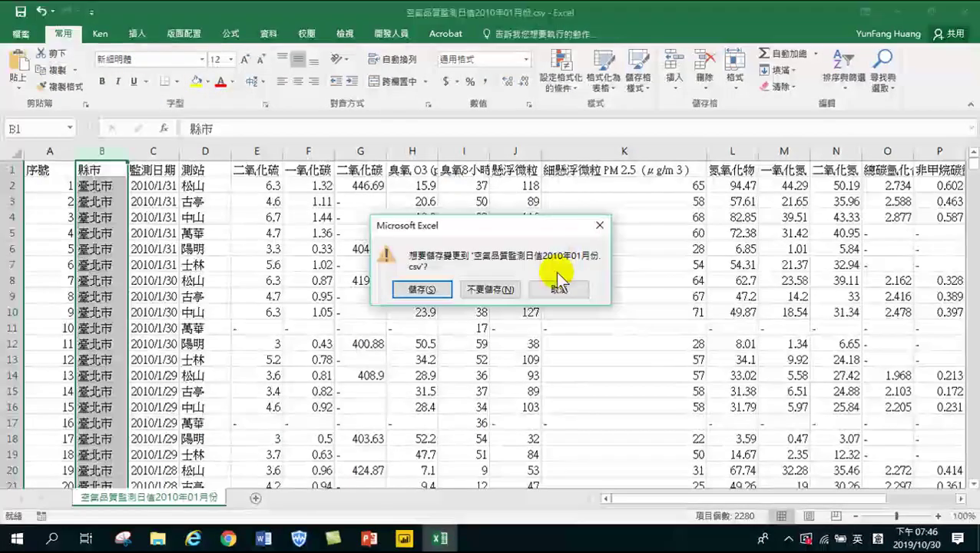
click(500, 347)
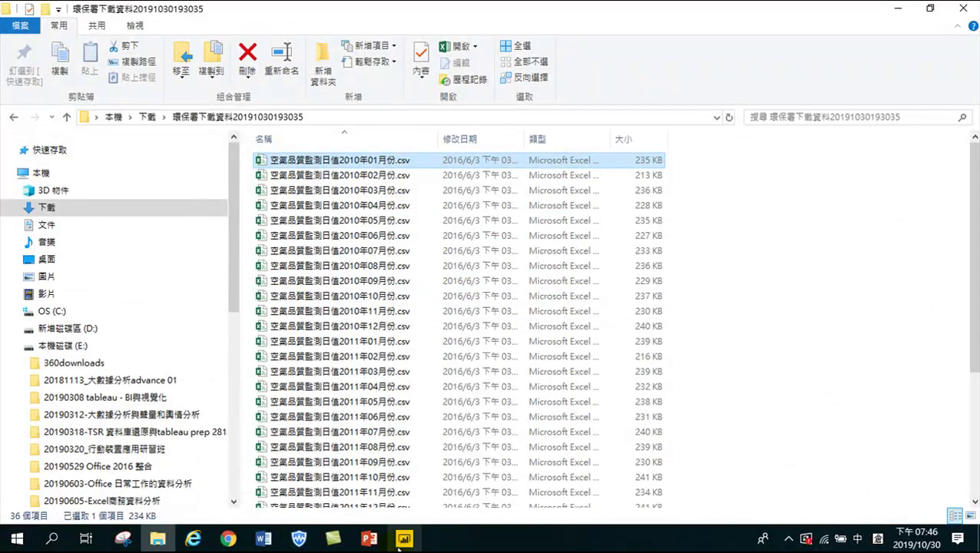
Close Power BI Desktop and minimise File Explorer to reveal the desktop
click(403, 539)
click(963, 8)
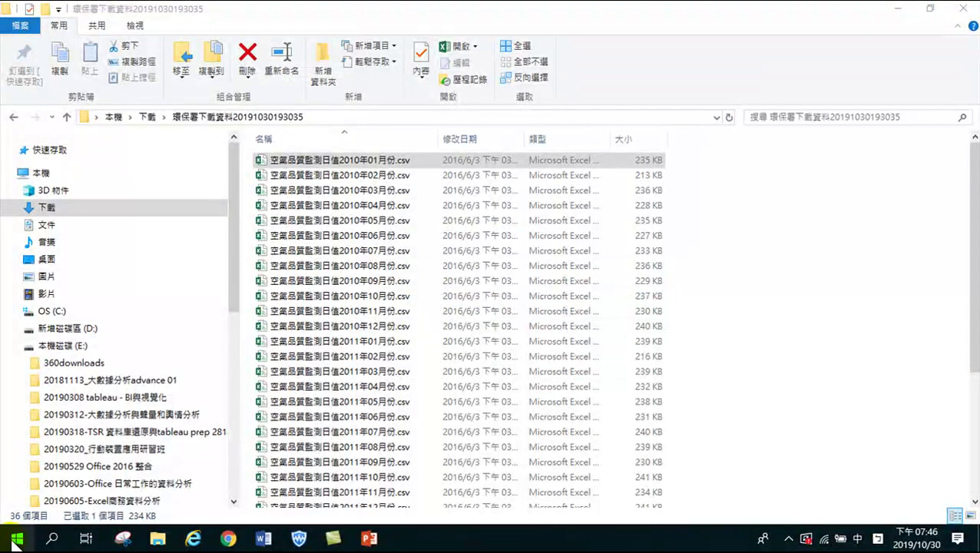
click(17, 537)
click(844, 237)
click(890, 14)
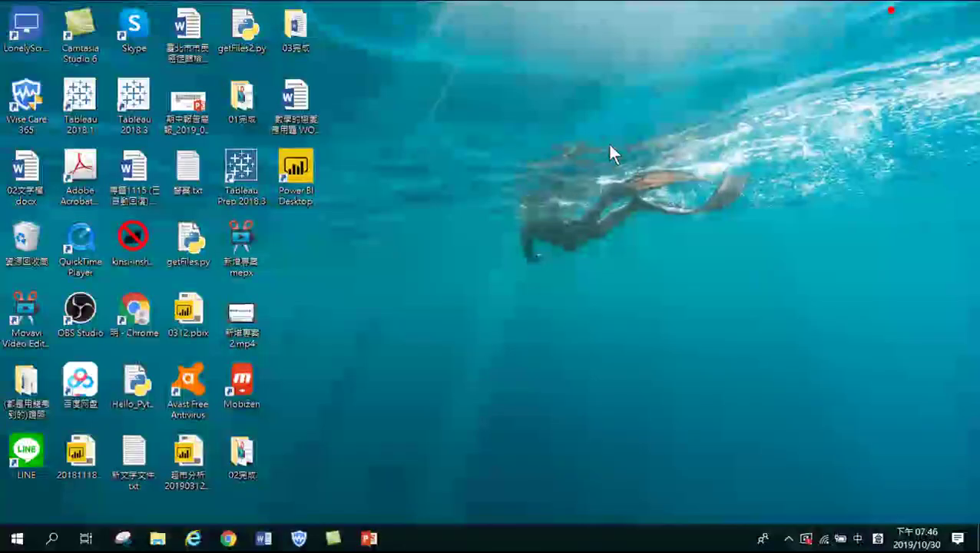
Launch Power BI Desktop, dismiss the welcome screen, and choose Get Data > Text/CSV (文字/CSV)
double_click(297, 165)
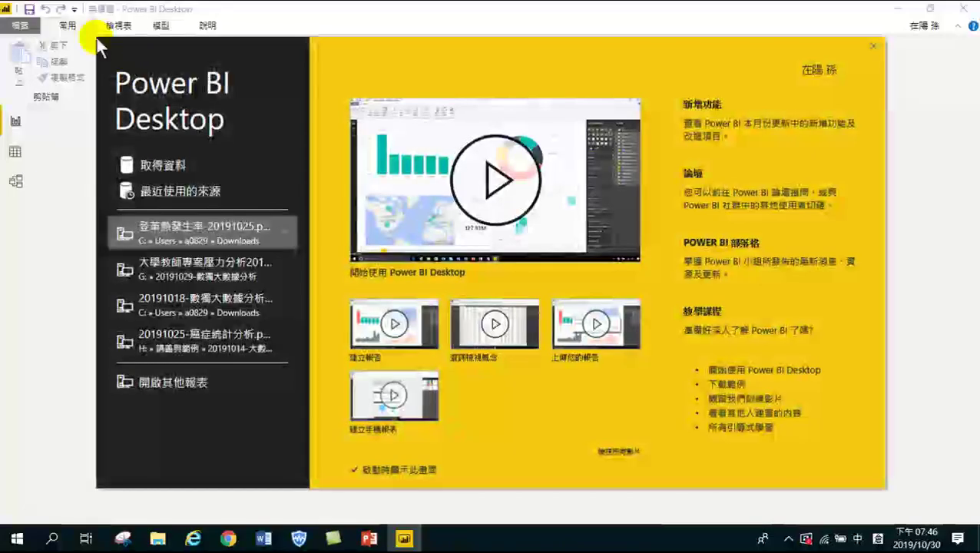
click(871, 47)
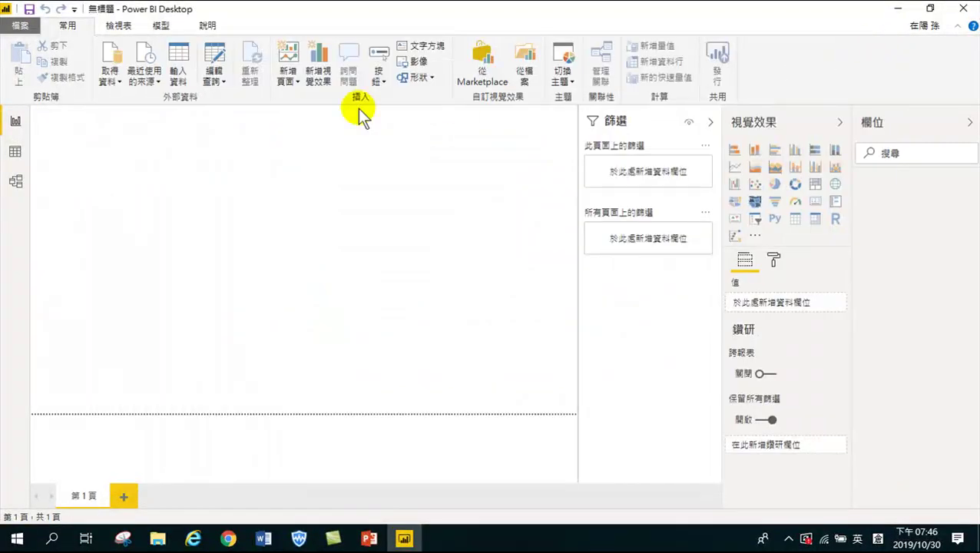
click(110, 77)
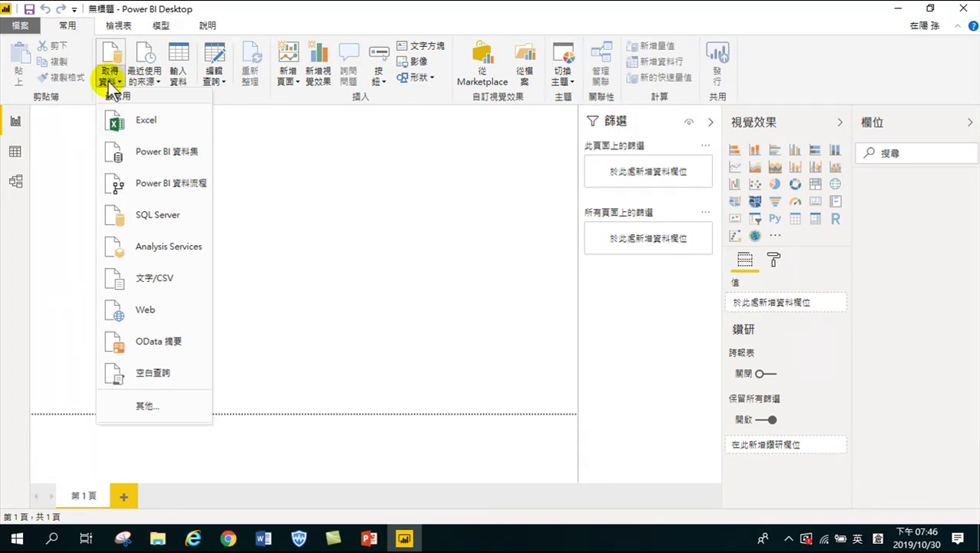
click(165, 279)
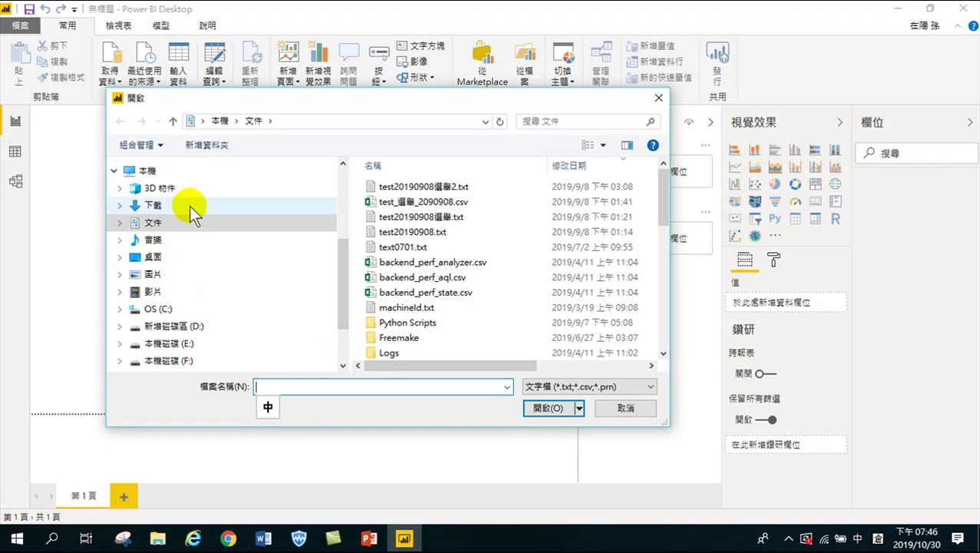
Browse Downloads to the 環保署下載資料 folder, then cancel the file picker without importing
drag(339, 279, 342, 225)
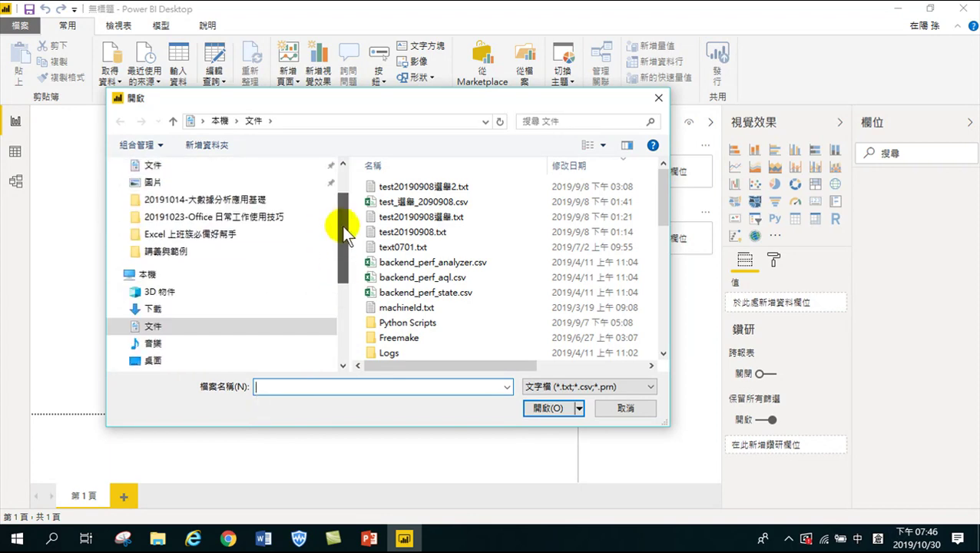
click(165, 309)
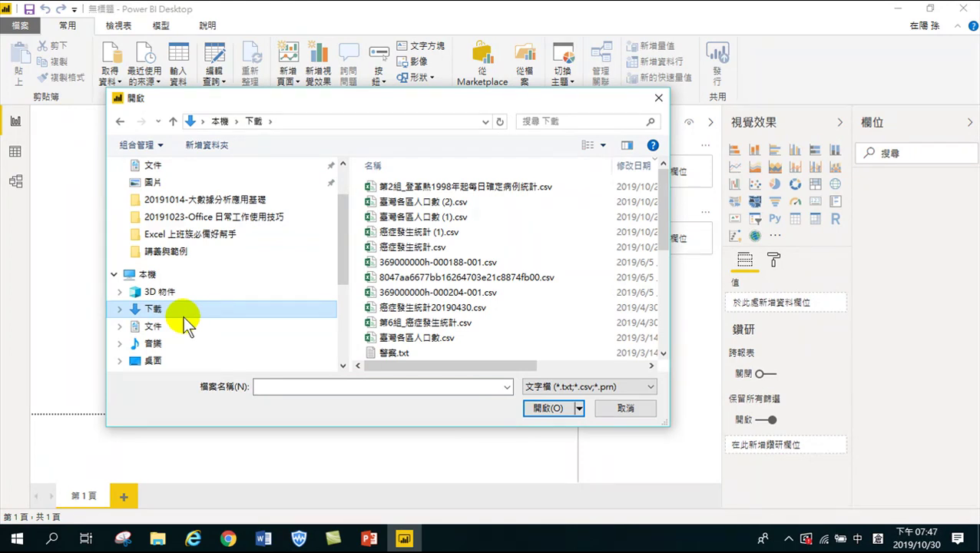
drag(659, 205, 667, 278)
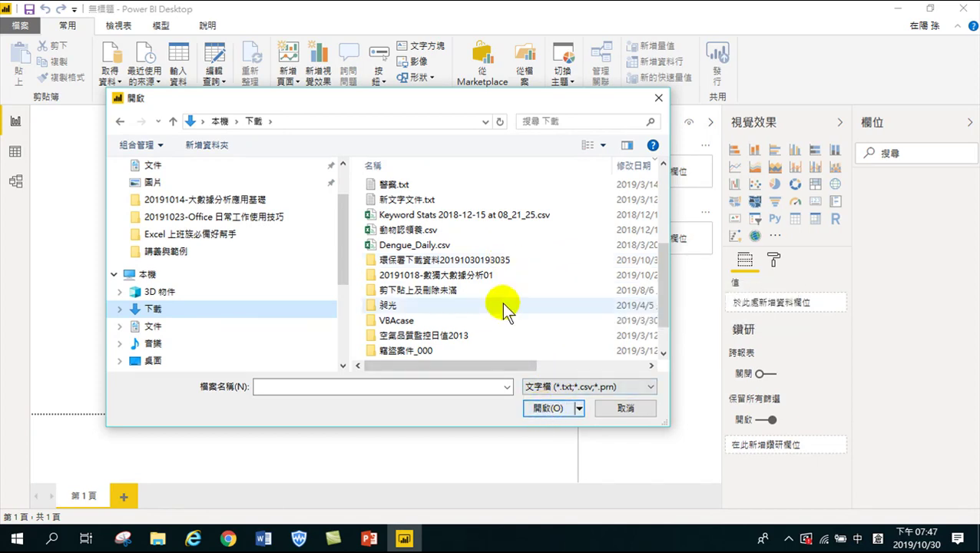
click(456, 262)
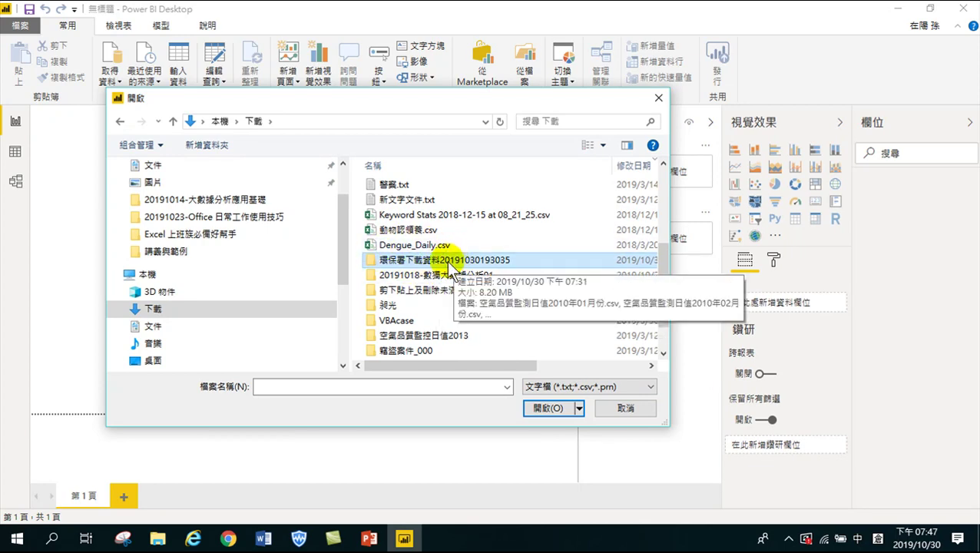
click(627, 408)
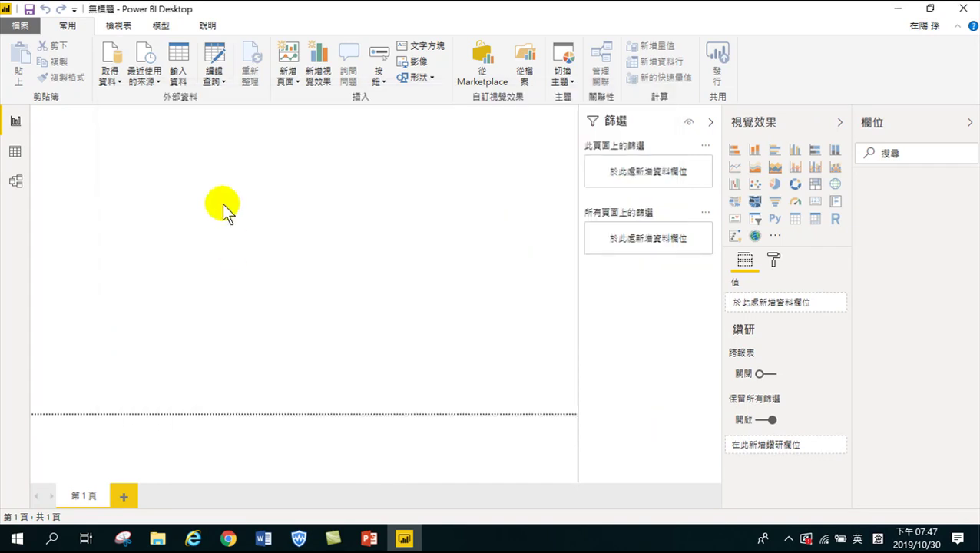
Open Get Data > More (其他...), filter to the File (檔案) category, and select Folder (資料夾)
click(115, 83)
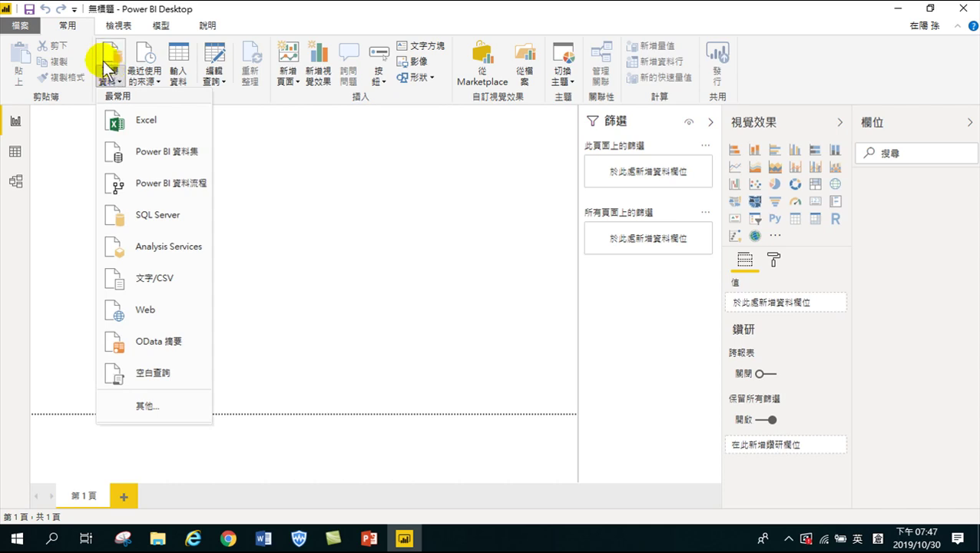
click(153, 403)
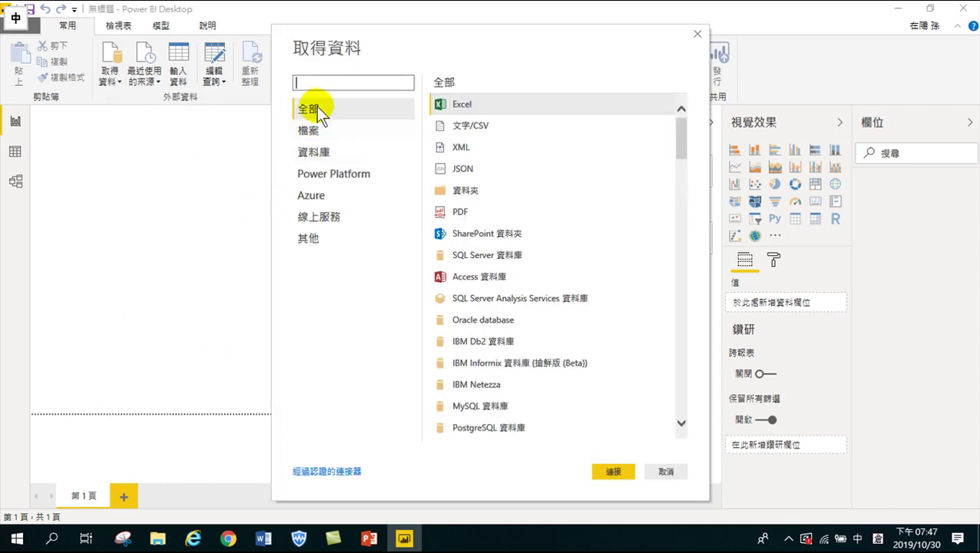
click(309, 131)
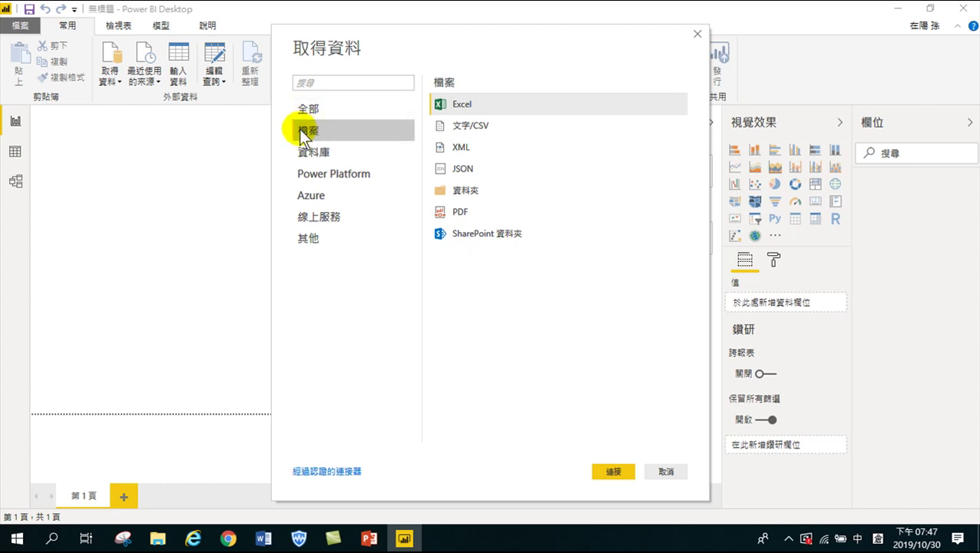
click(457, 192)
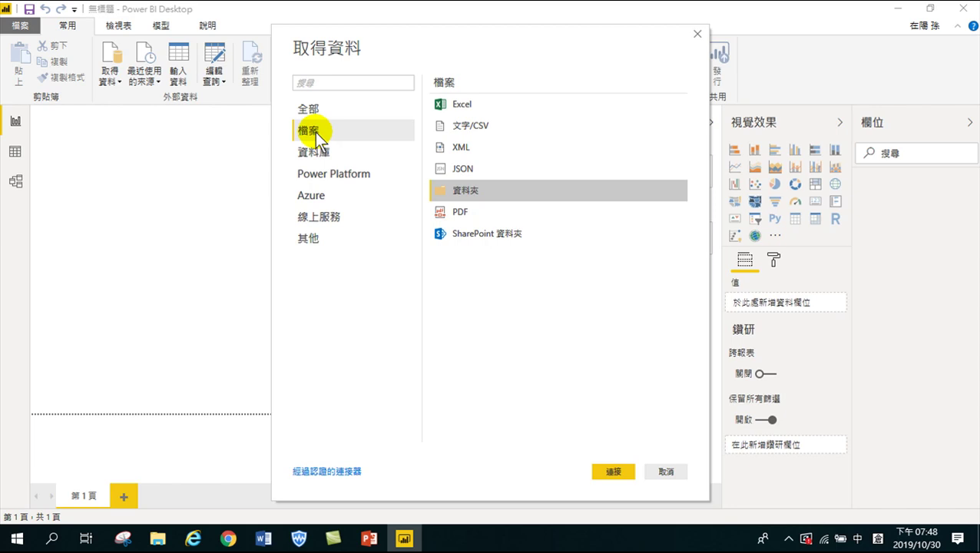
click(467, 198)
click(612, 472)
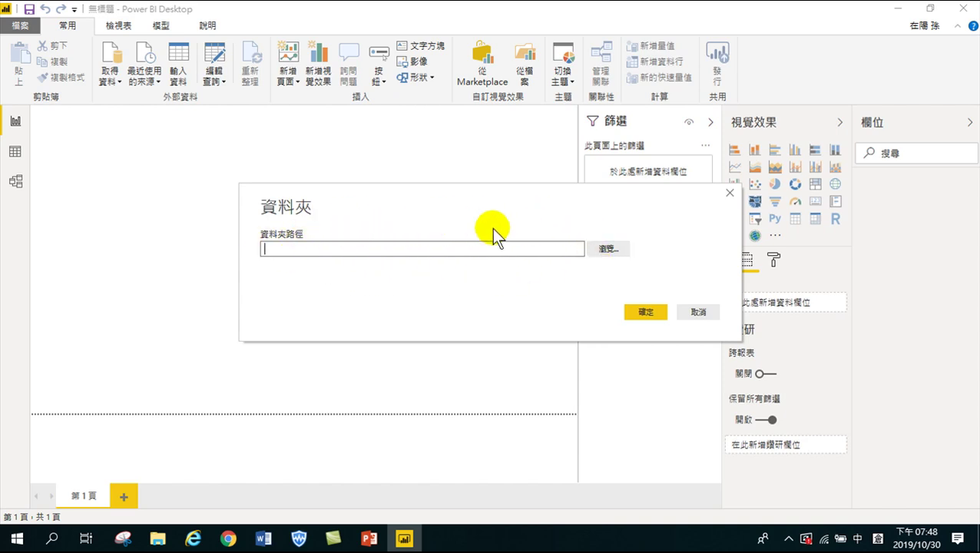
click(608, 251)
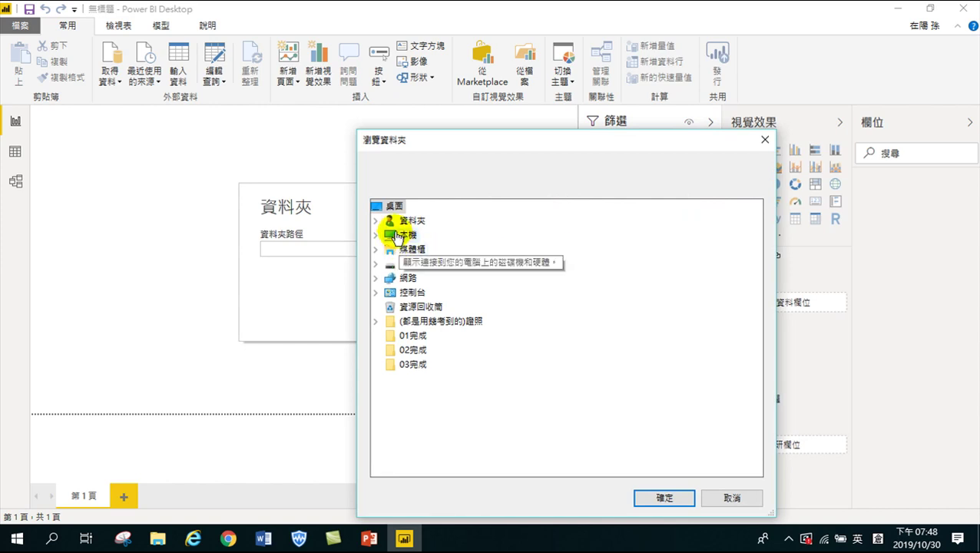
click(375, 234)
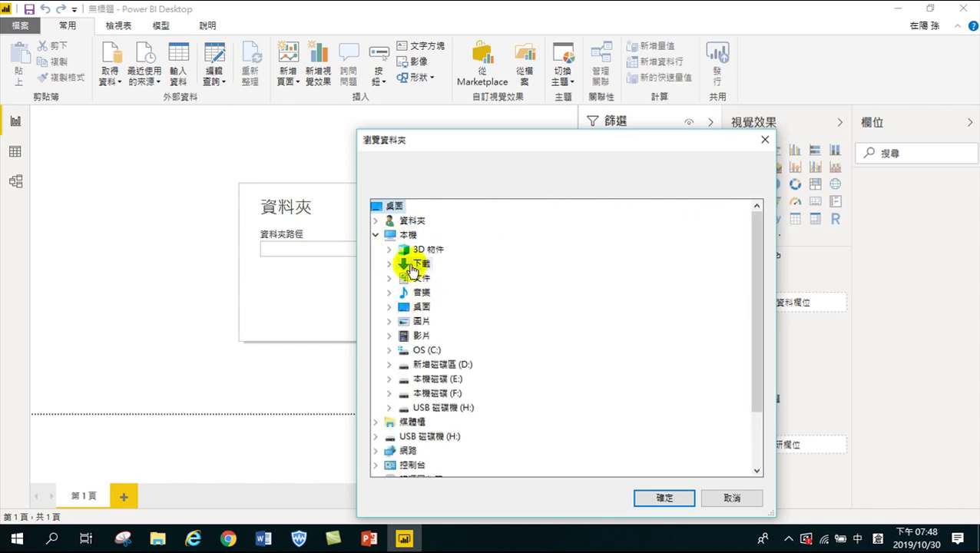
double_click(424, 265)
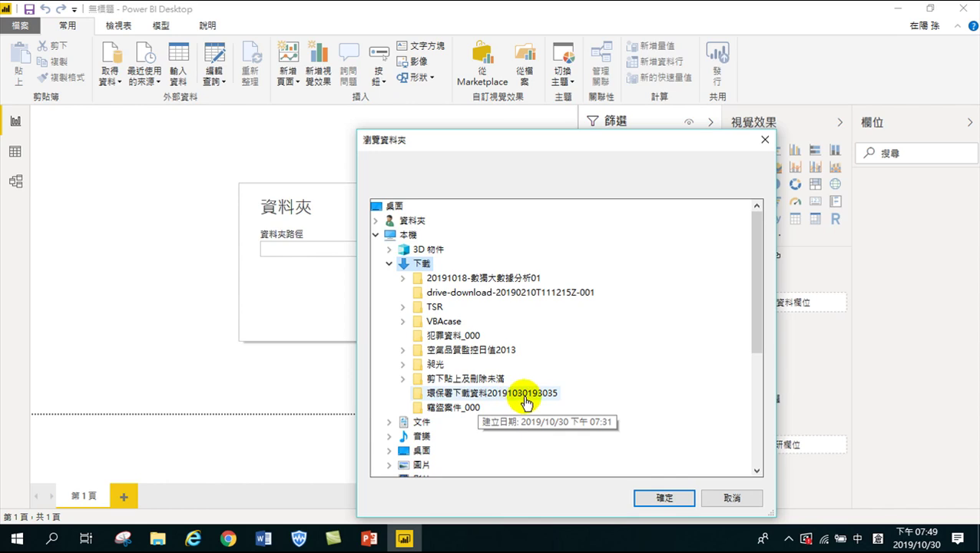
click(537, 395)
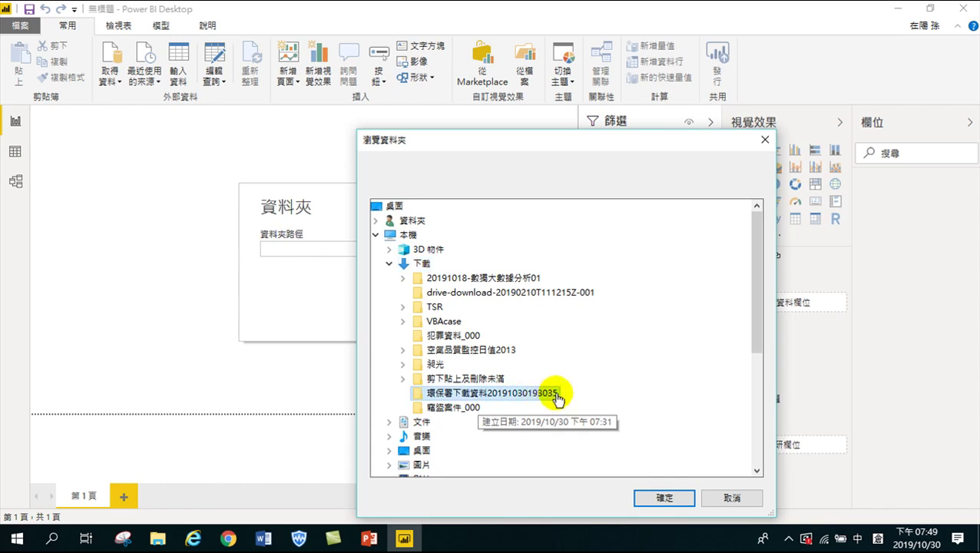
click(665, 497)
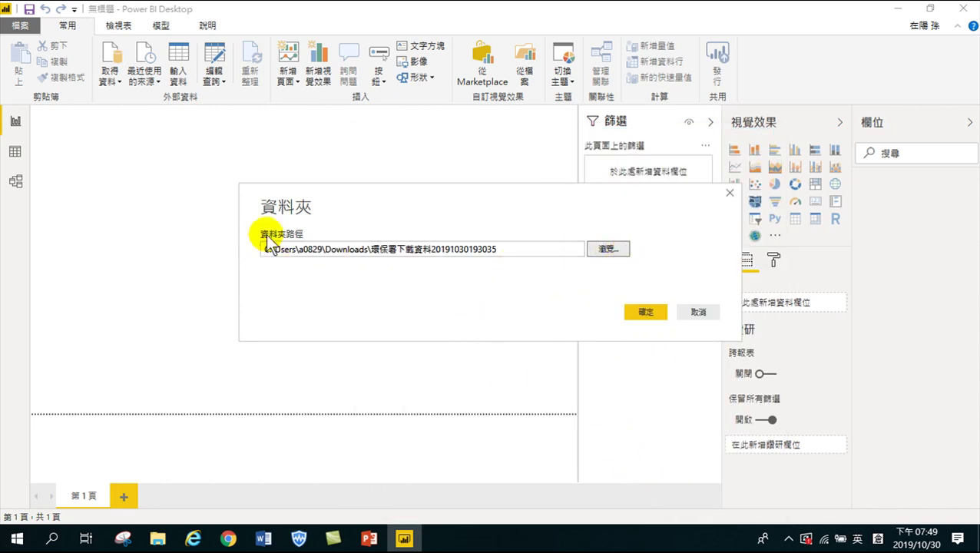
click(646, 312)
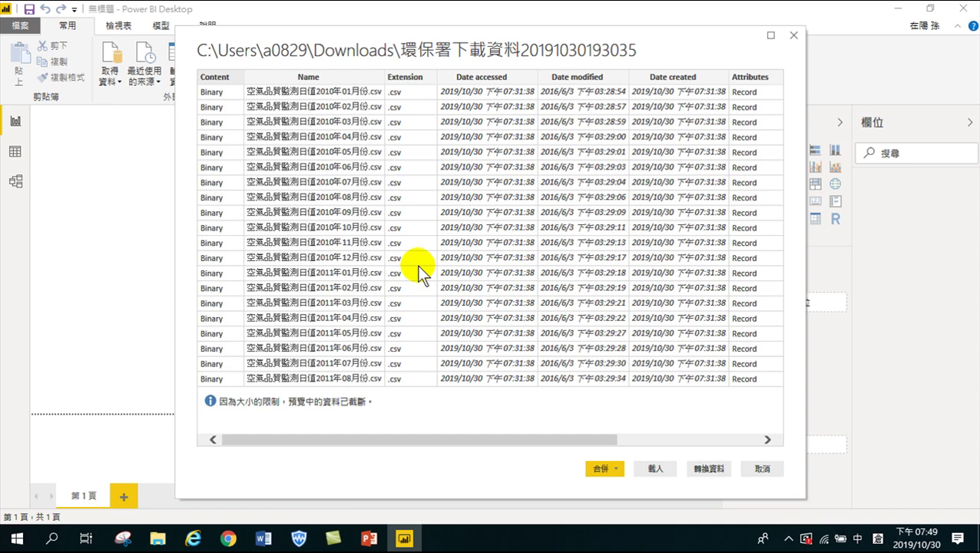
Show the combine options for the monthly CSV files 2010年01月份 through 2011年08月份
click(611, 466)
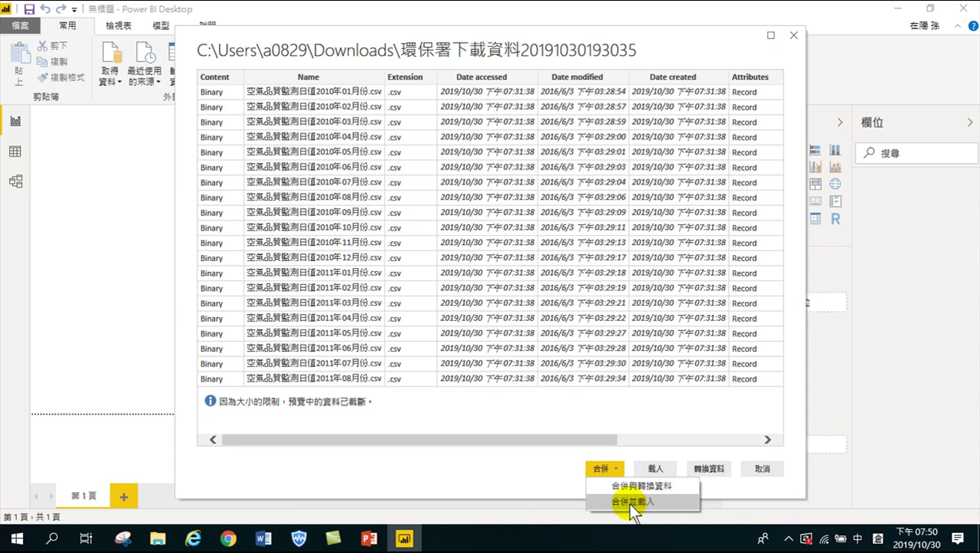
Choose 合併並載入 to combine and load all the monthly air-quality CSV files
click(623, 502)
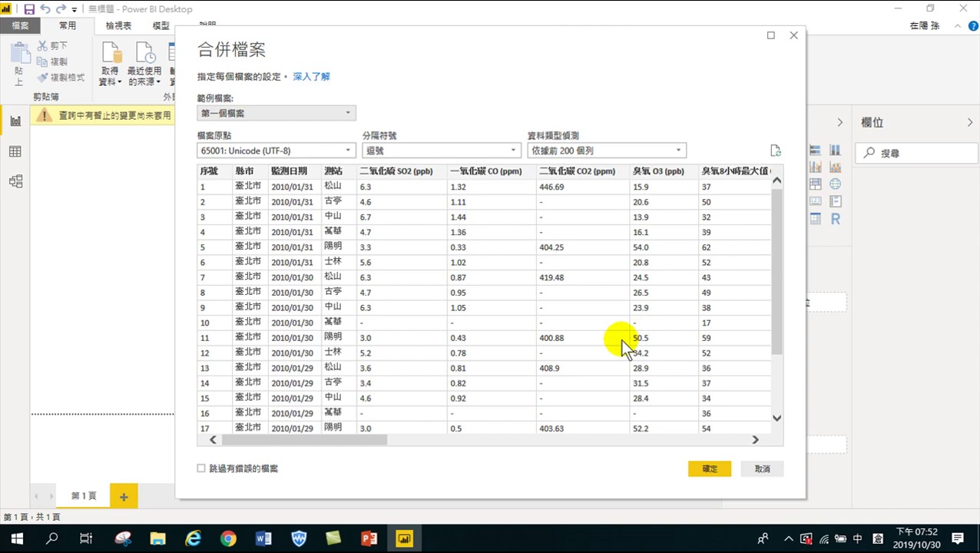
Accept the first-file, UTF-8, comma-delimited combine settings and load the 82,371 rows
click(706, 467)
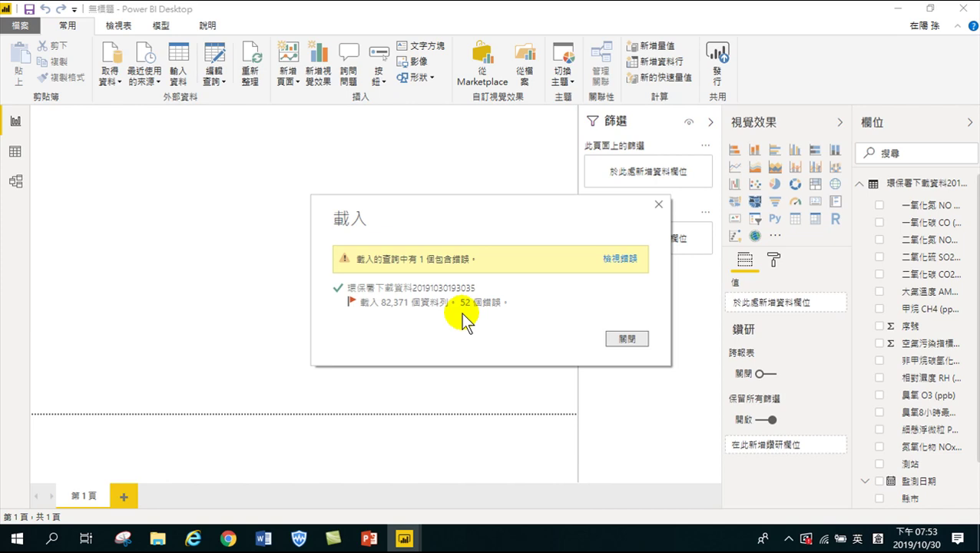
Open the 52 failed rows with 檢視錯誤 and bring up their Power Query editor window
click(614, 261)
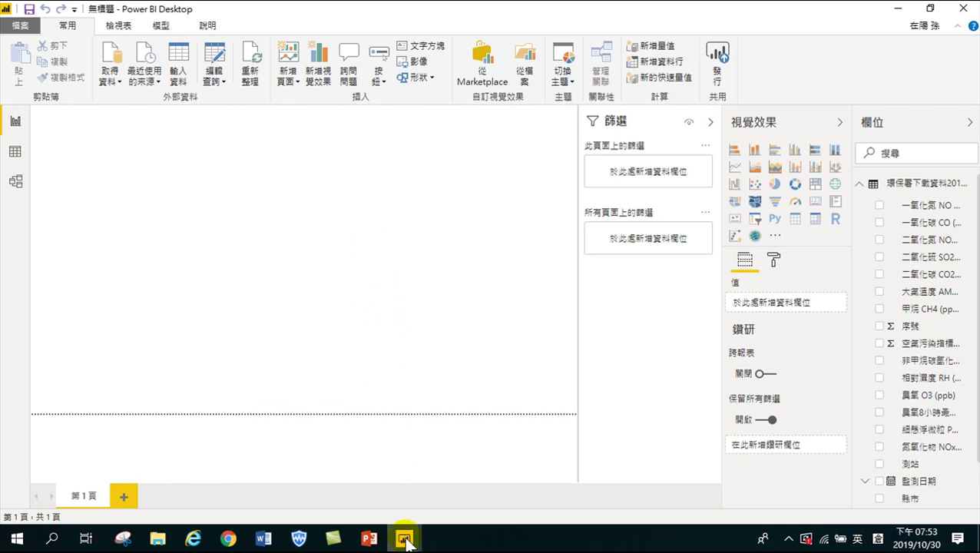
mouse_move(403, 539)
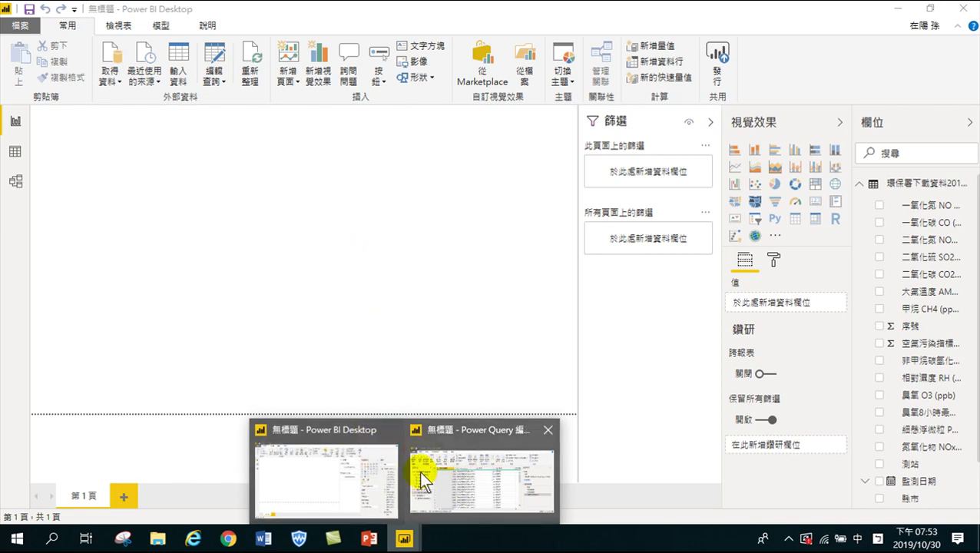
click(408, 300)
mouse_move(407, 541)
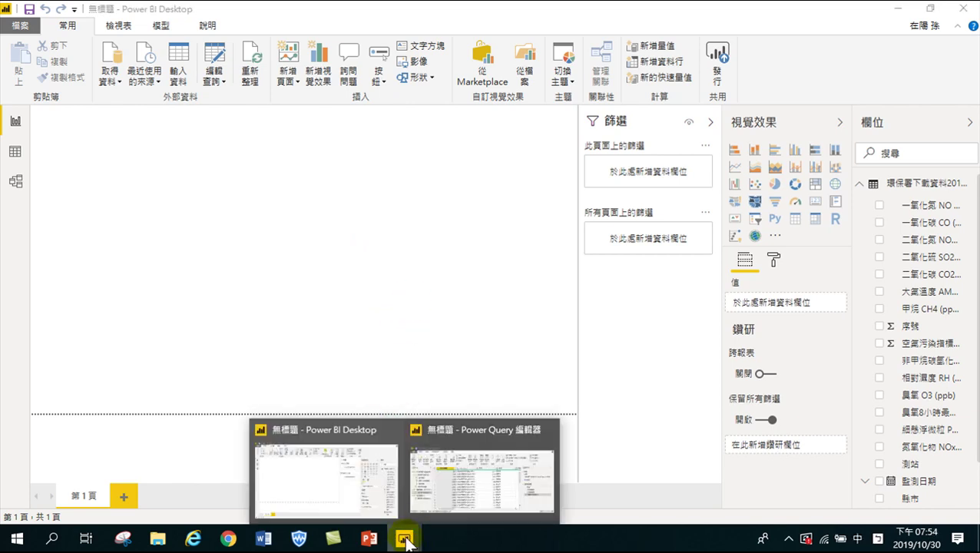
click(483, 471)
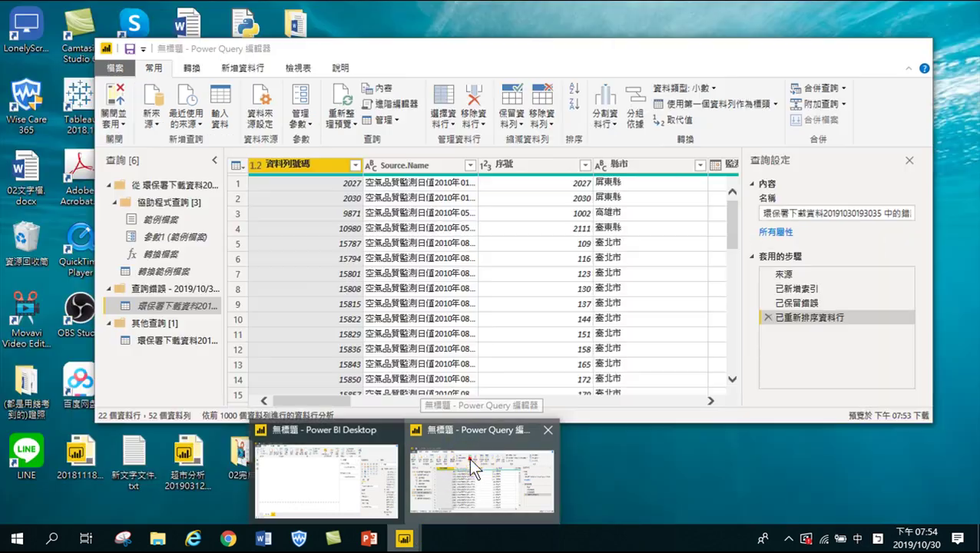
Switch to the Power Query editor showing the 52 error rows across 22 columns
click(468, 457)
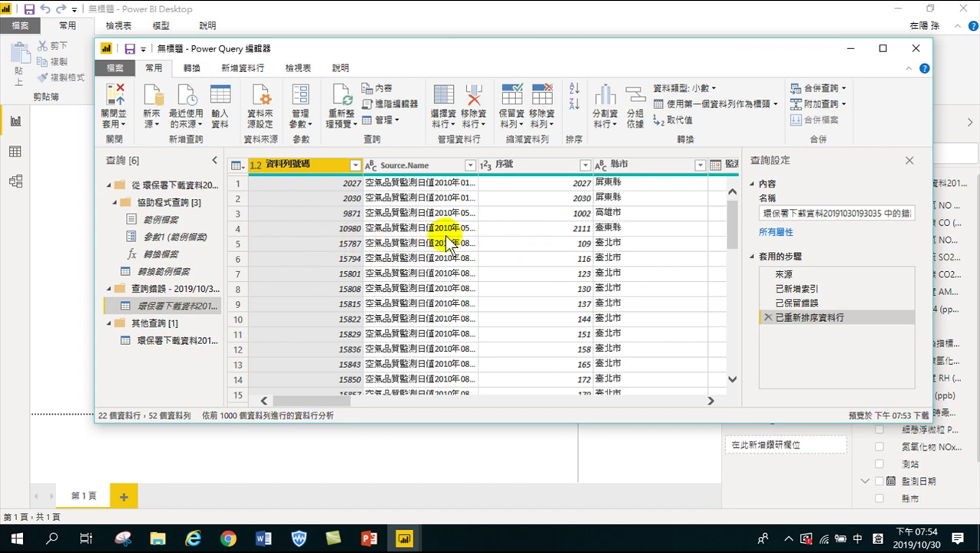
drag(314, 405, 406, 415)
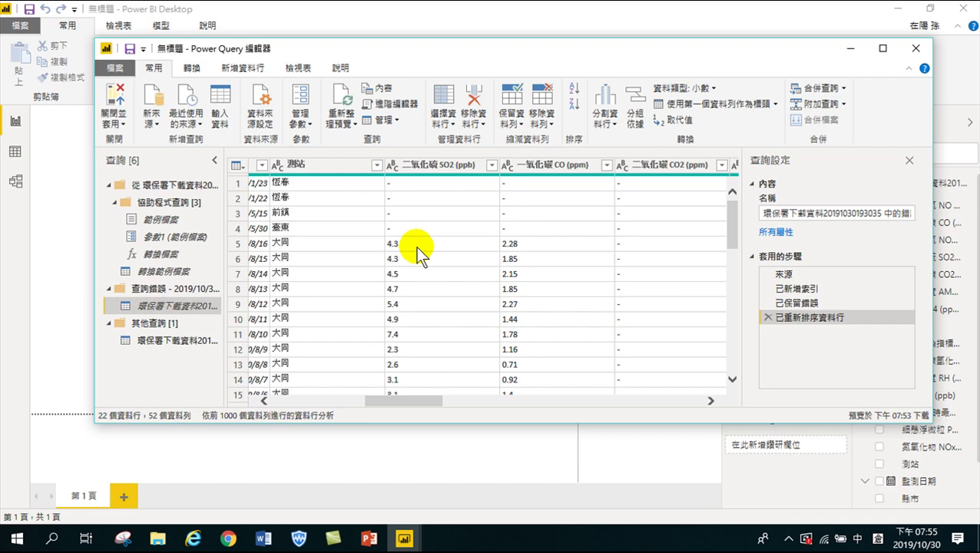
drag(437, 401, 697, 384)
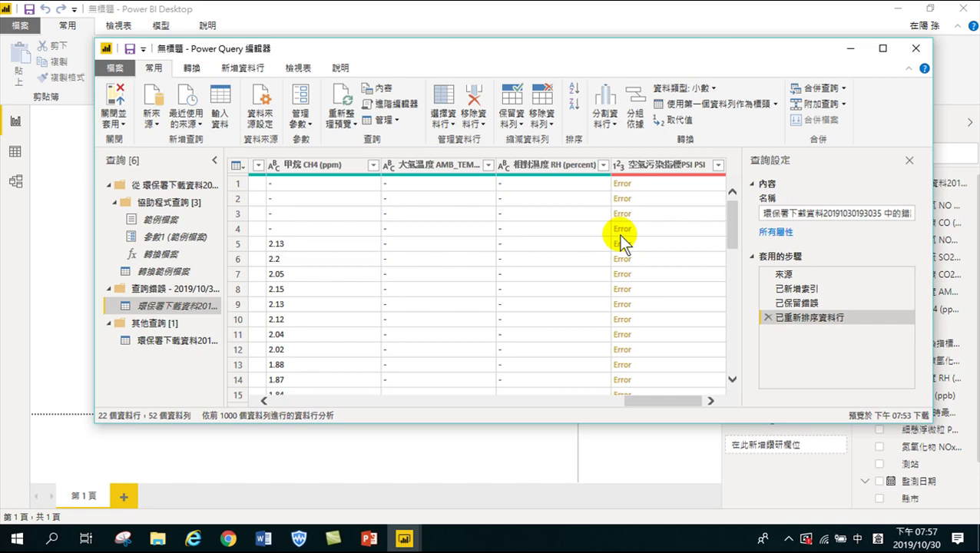
Apply the query edits and widen the Fields pane so names like 細懸浮微粒 PM 2.5 show fully
click(112, 93)
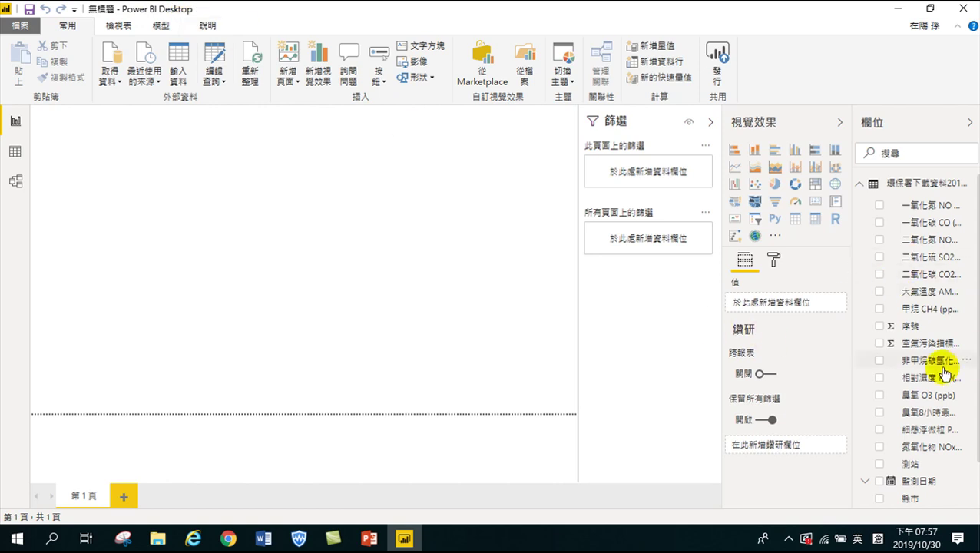
scroll(912, 354, down, 2)
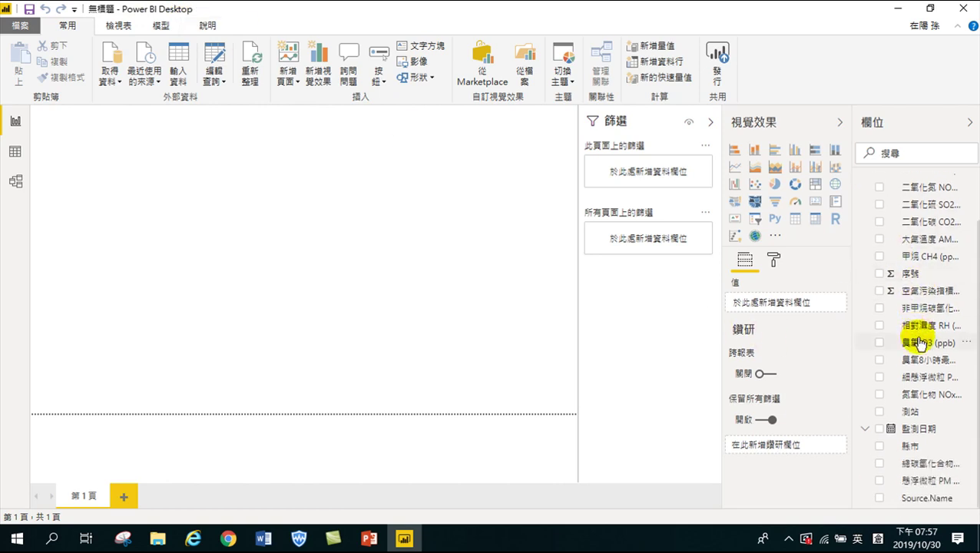
drag(850, 360, 760, 365)
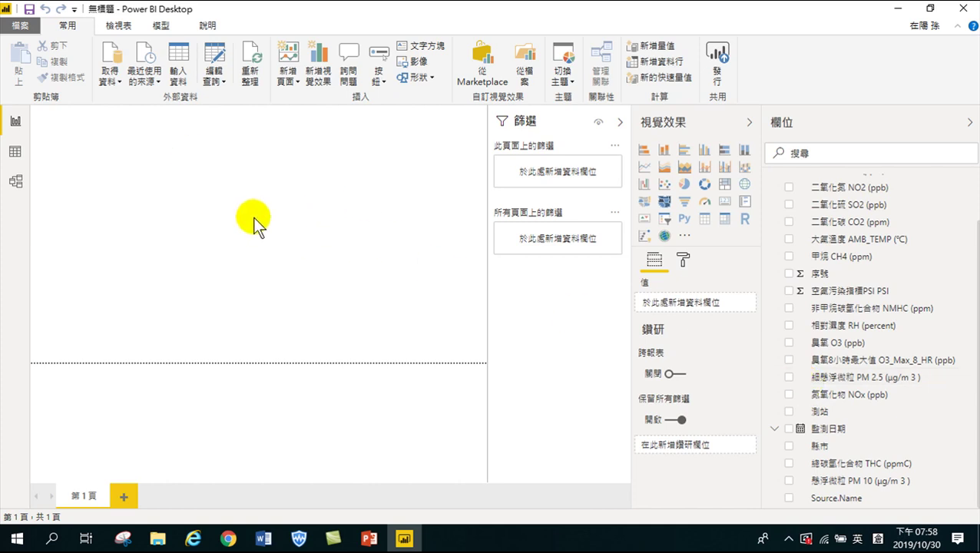
Add an enlarged clustered column chart of 細懸浮微粒 PM 2.5 count by 縣市
click(703, 153)
drag(129, 202, 432, 326)
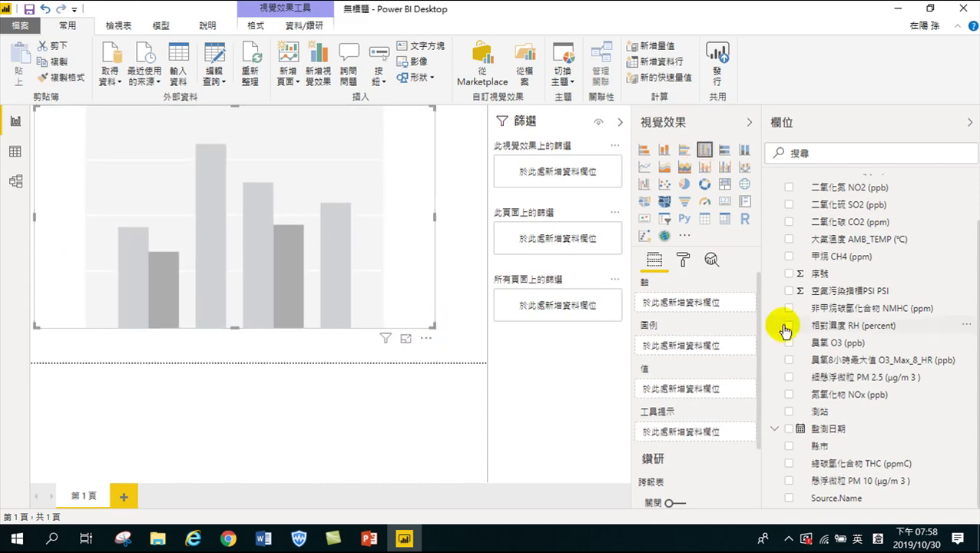
click(791, 448)
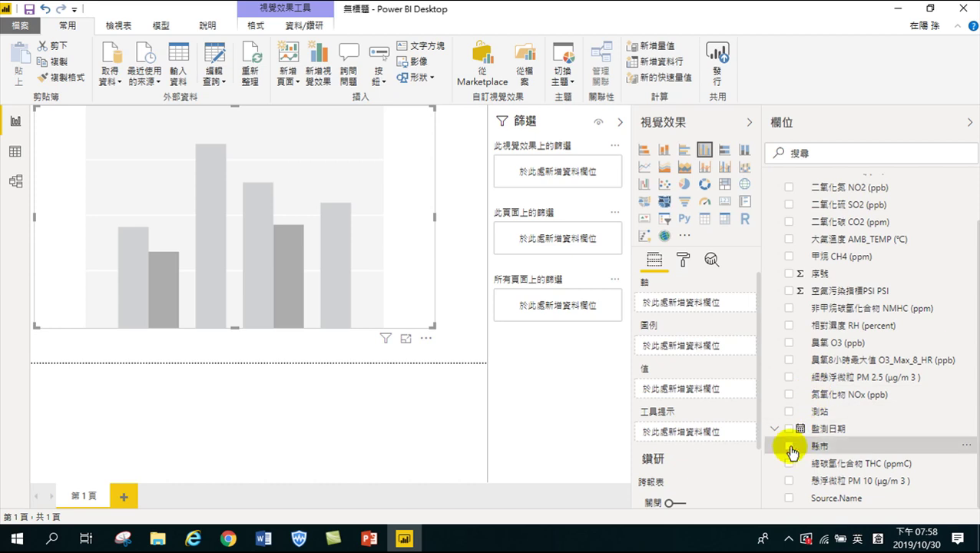
drag(792, 448, 236, 324)
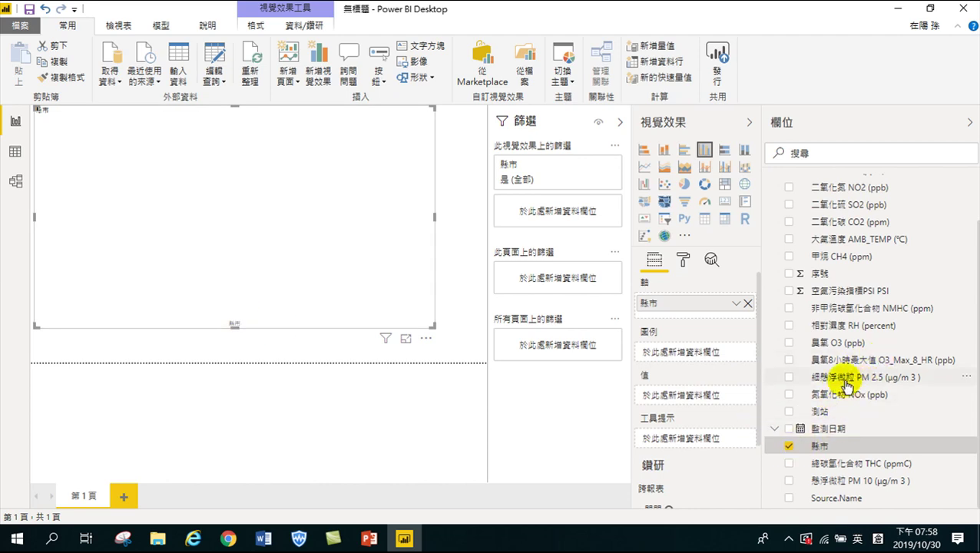
click(788, 377)
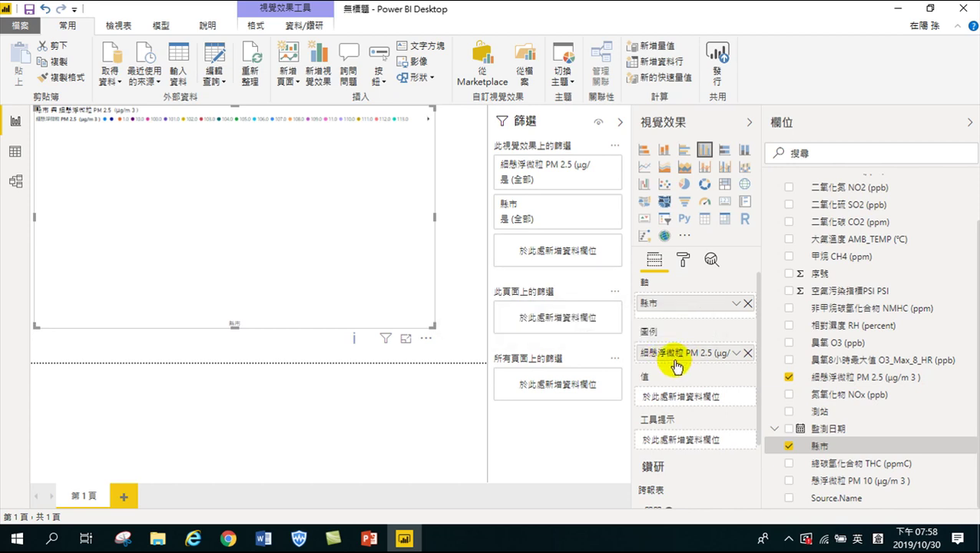
drag(666, 356, 676, 396)
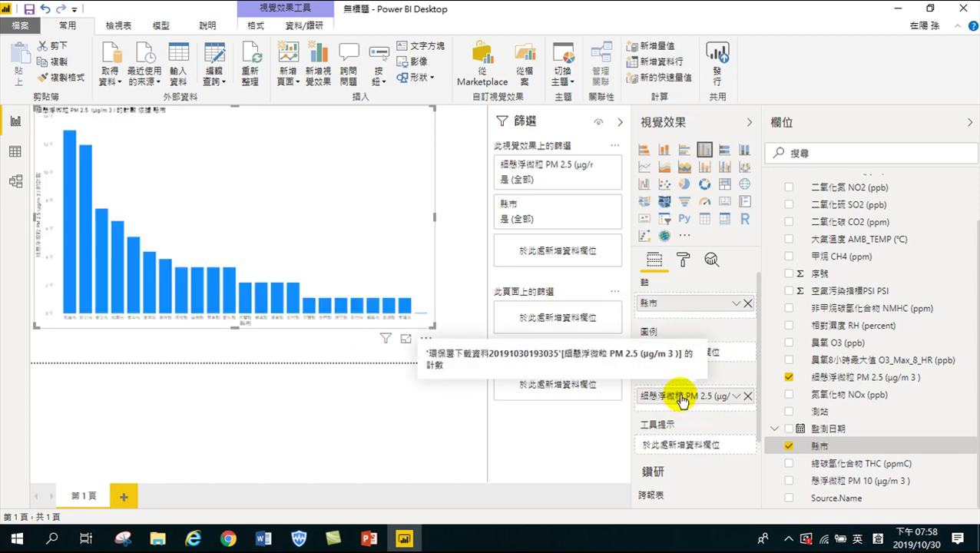
Turn on the chart's data labels and raise their text size to 14 pt
click(683, 261)
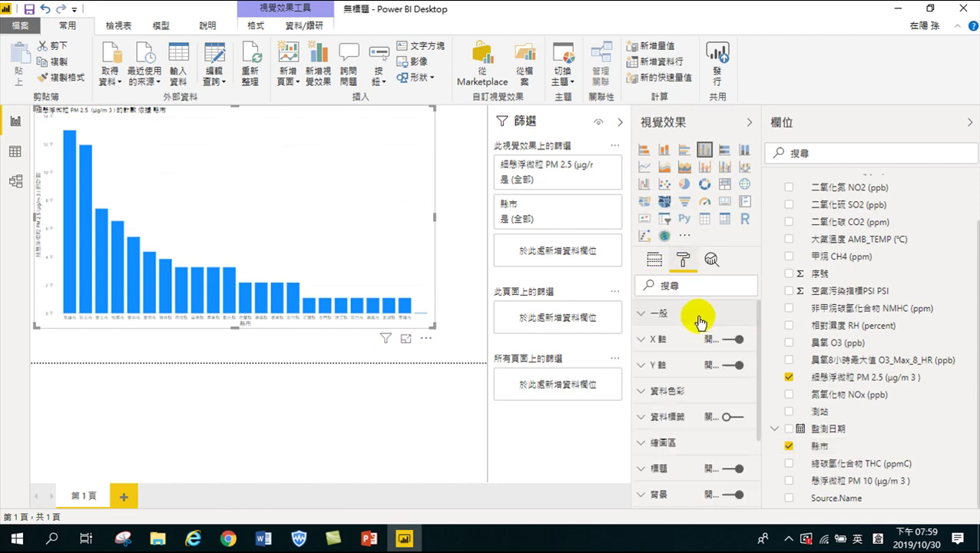
click(731, 416)
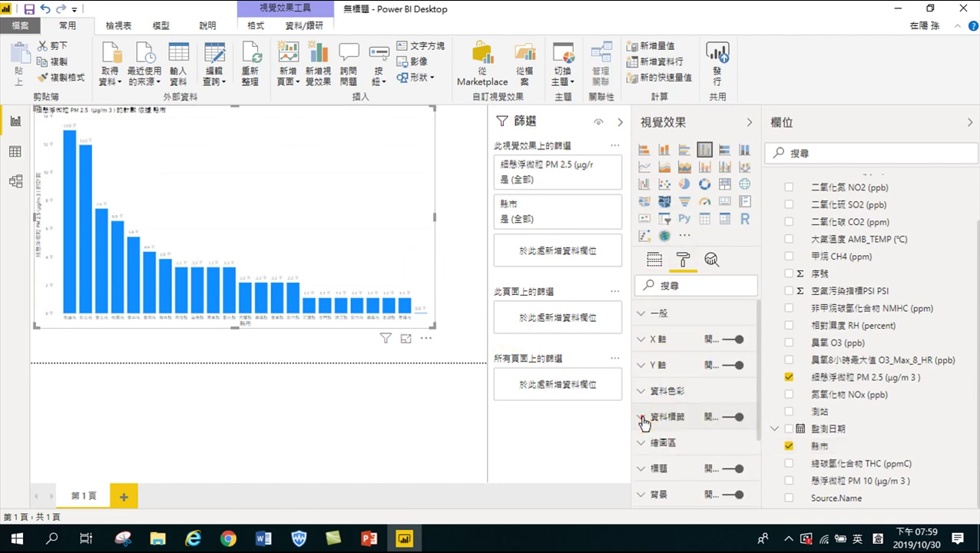
click(690, 421)
scroll(690, 422, down, 3)
scroll(686, 409, down, 3)
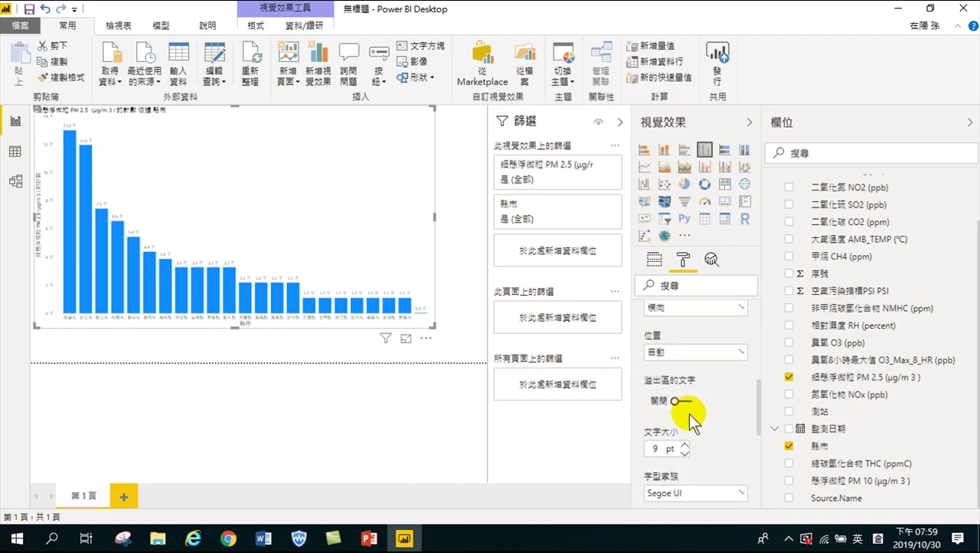
click(684, 445)
click(684, 444)
click(684, 445)
click(684, 445)
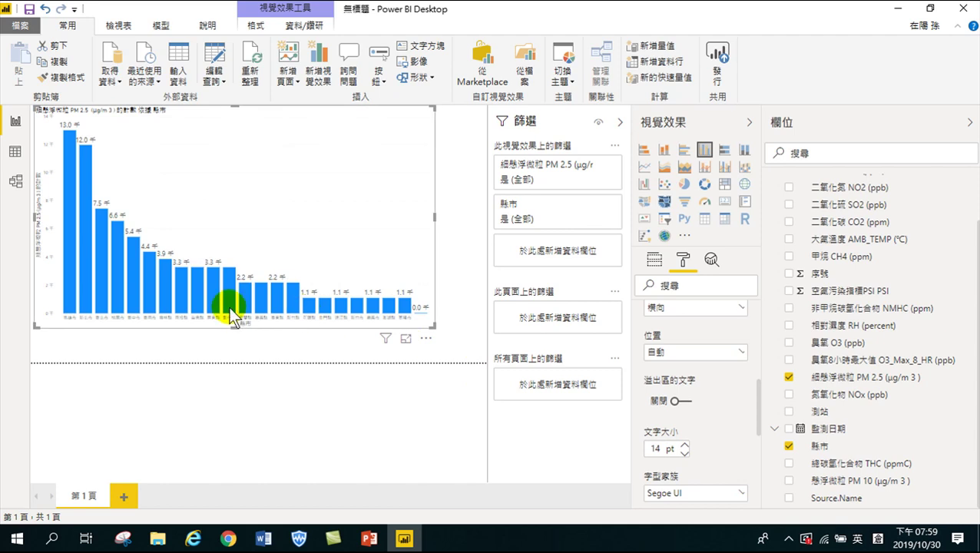
Set the X-axis county label text size to 14 pt
scroll(654, 361, up, 6)
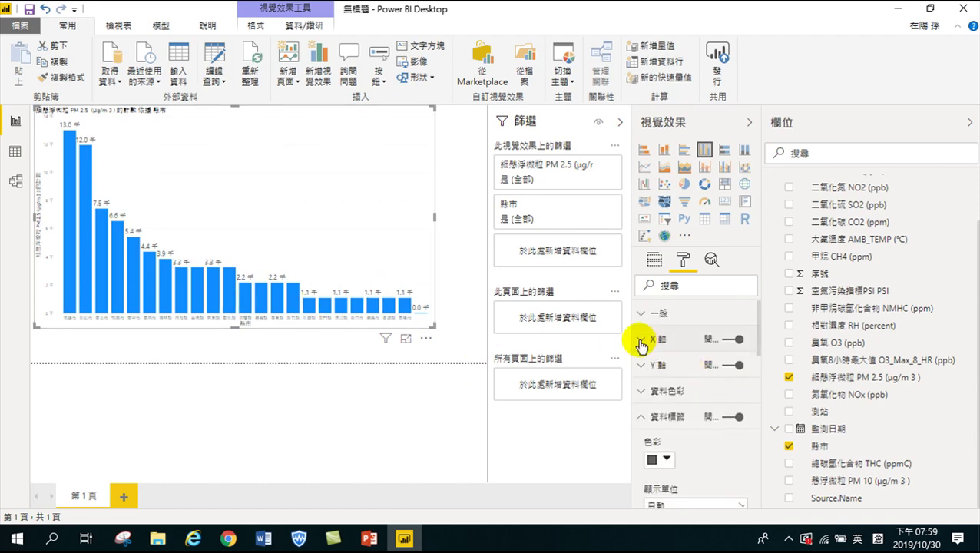
click(640, 342)
scroll(661, 376, down, 2)
click(684, 358)
click(685, 359)
click(685, 357)
click(685, 357)
click(685, 355)
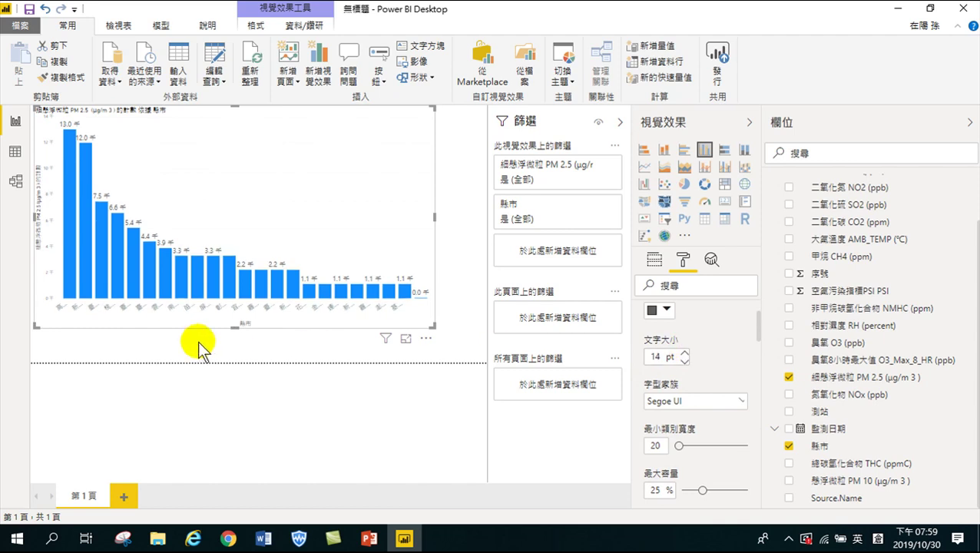
mouse_move(73, 258)
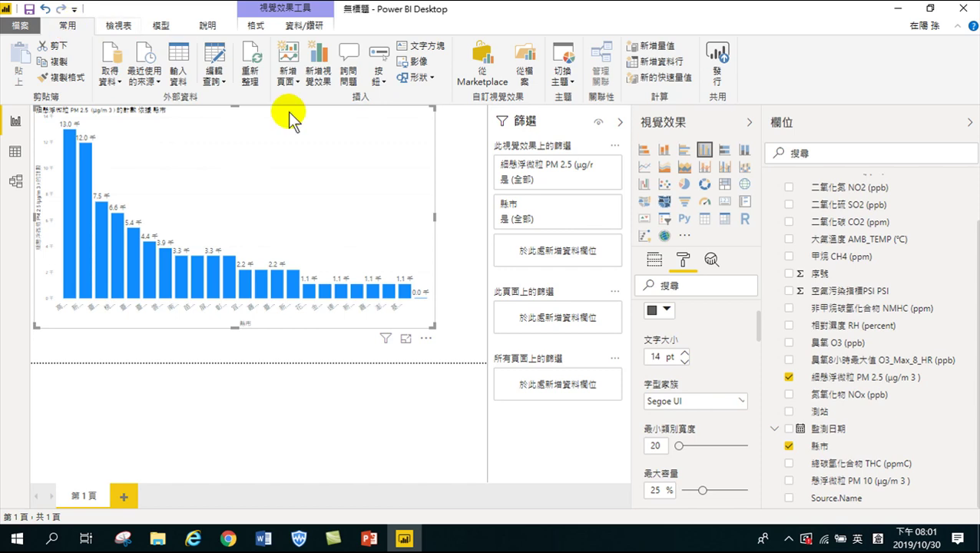
click(220, 68)
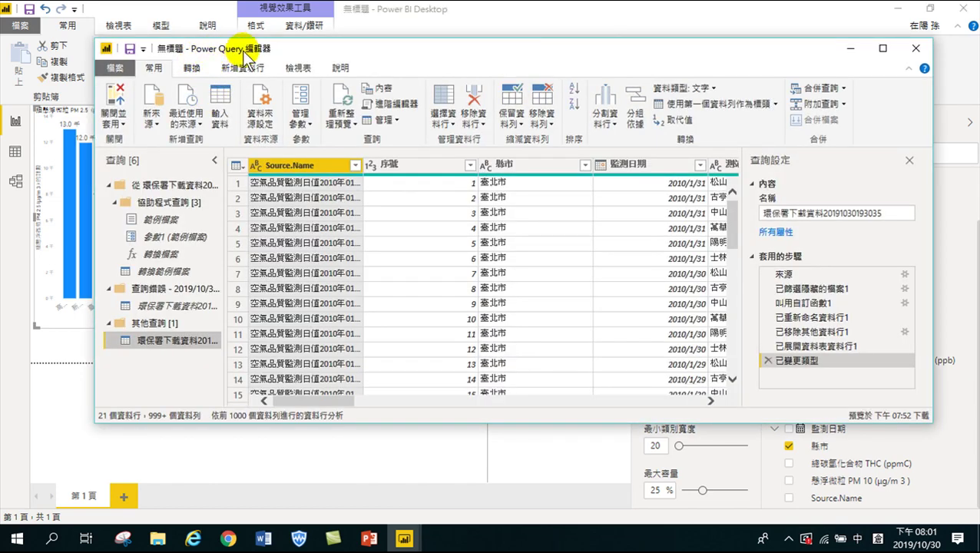
drag(324, 399, 503, 412)
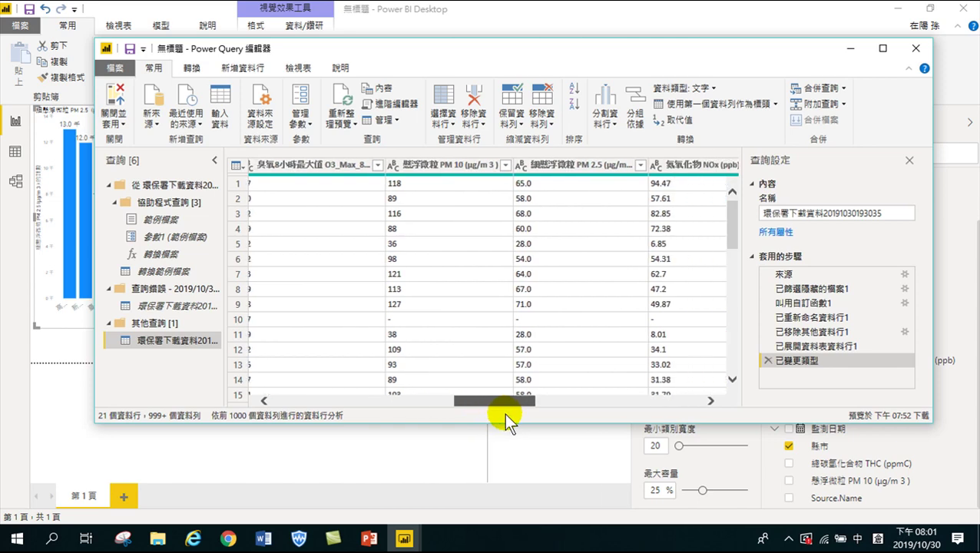
click(589, 166)
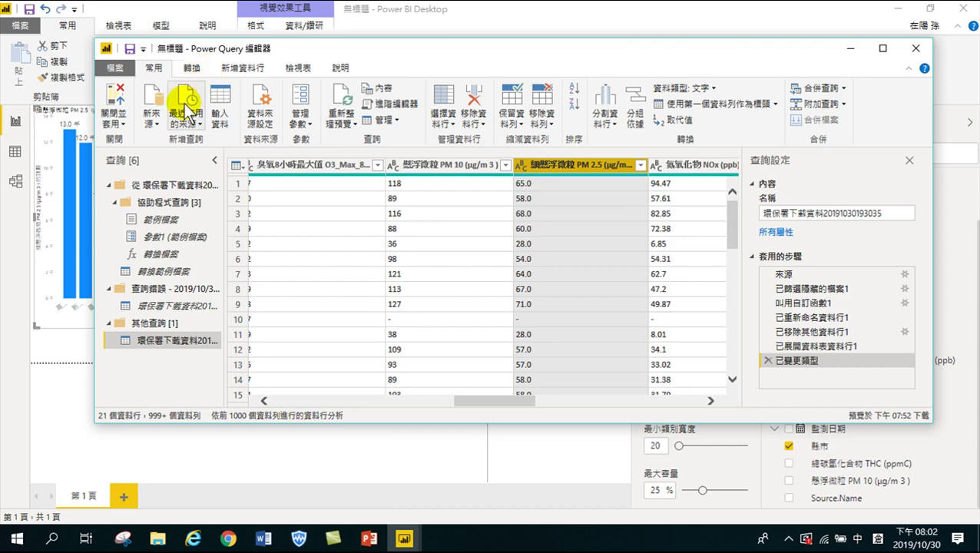
Change the PM 2.5 column to Decimal Number, replacing the current type-change step
click(191, 67)
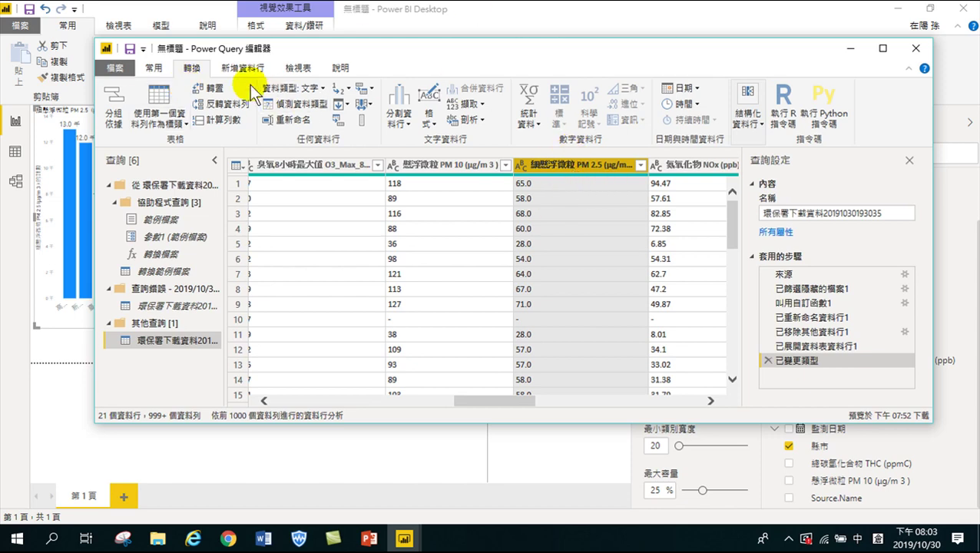
click(320, 89)
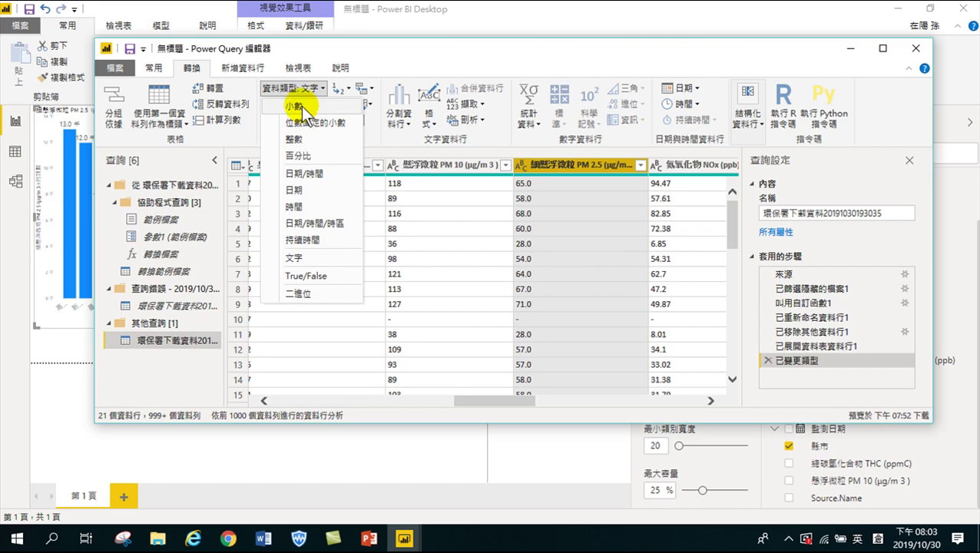
click(301, 106)
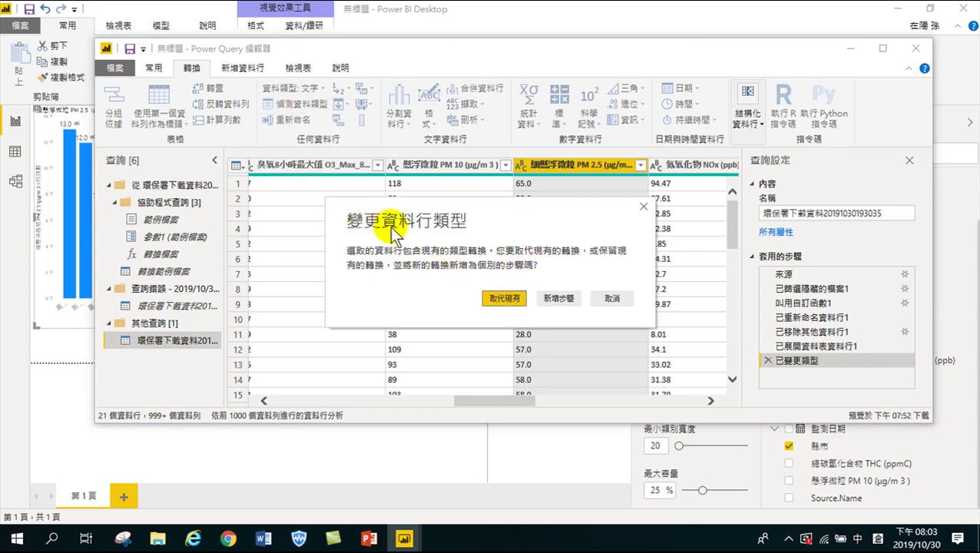
click(503, 297)
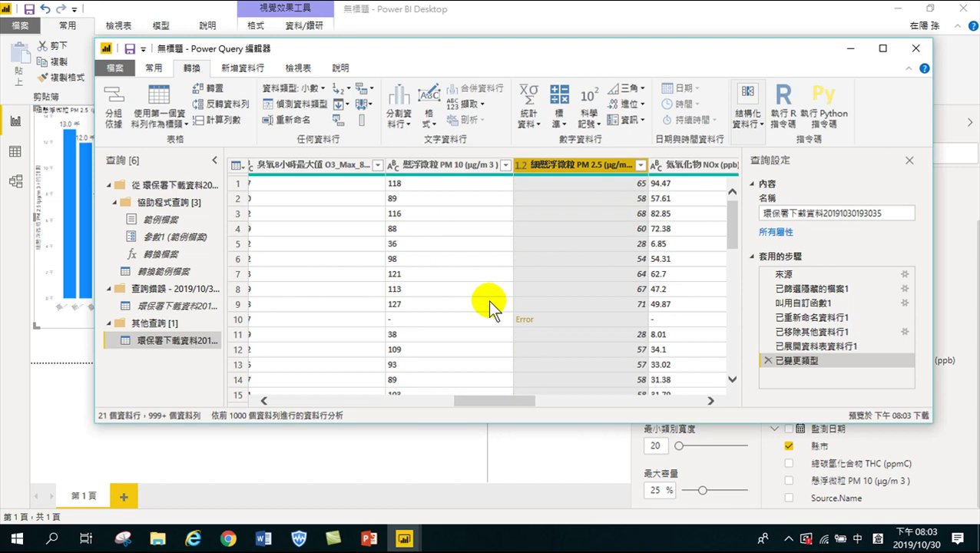
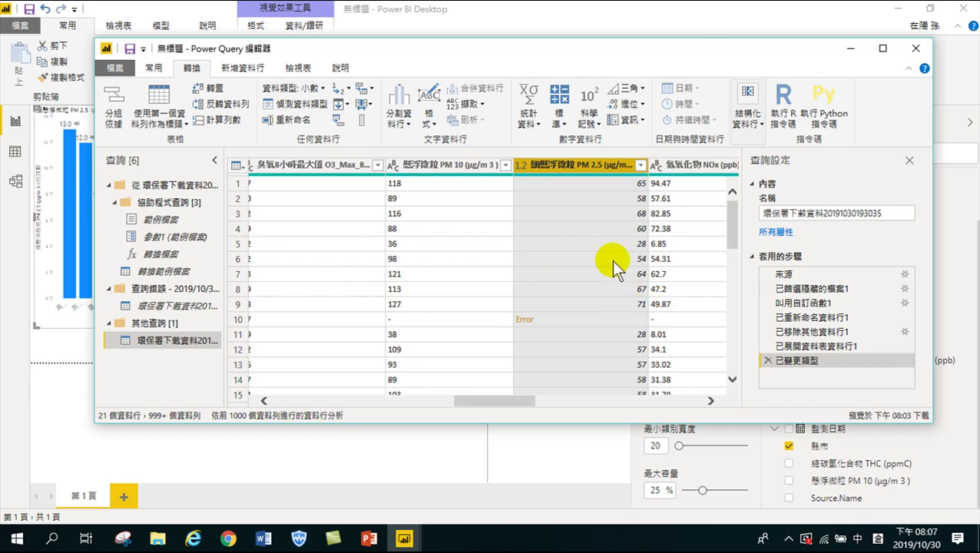
Change the PM 10 column to Decimal Number, replacing its existing type-change step
drag(489, 399, 513, 410)
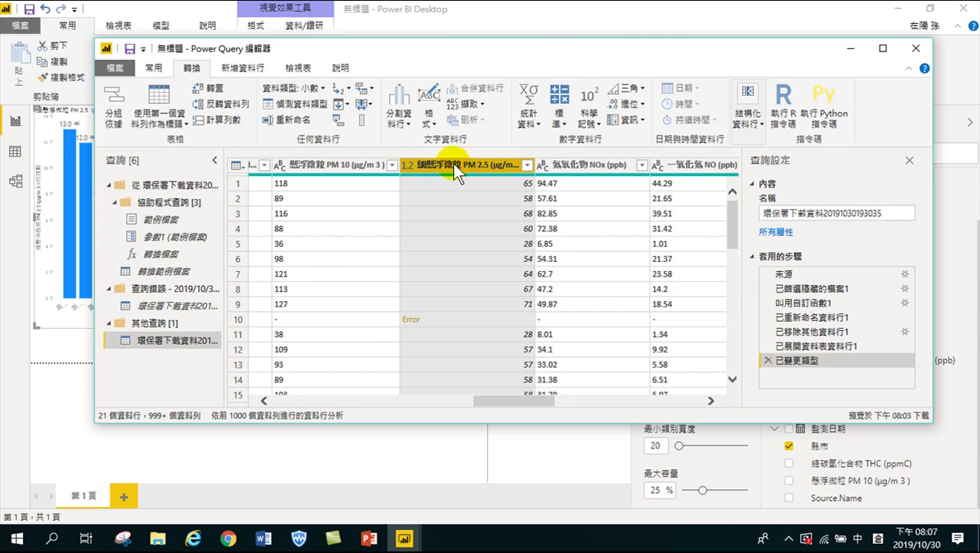
click(316, 160)
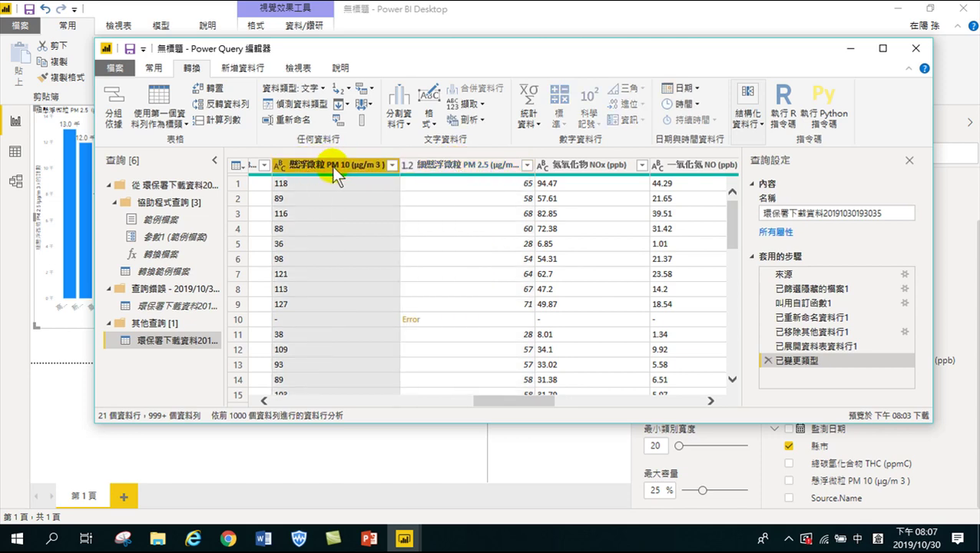
click(313, 87)
click(300, 105)
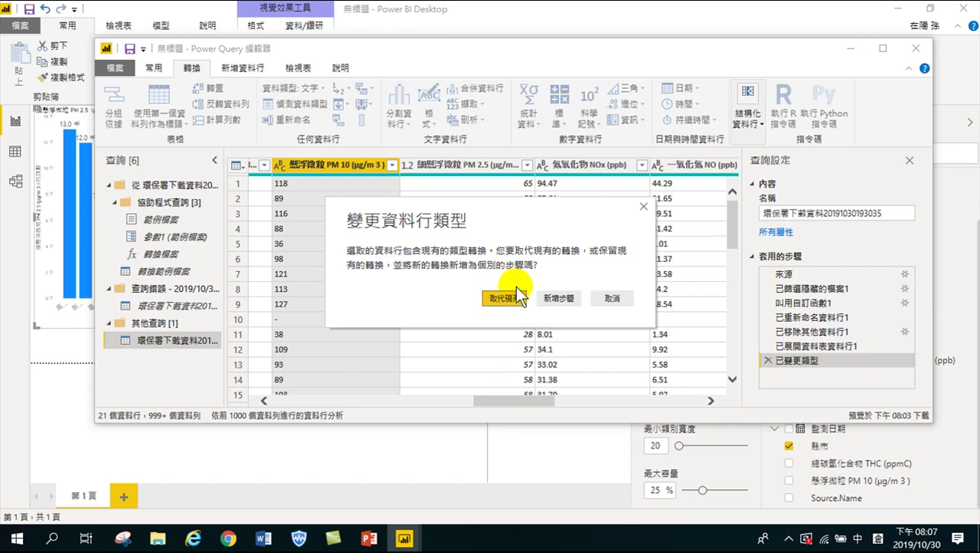
click(499, 298)
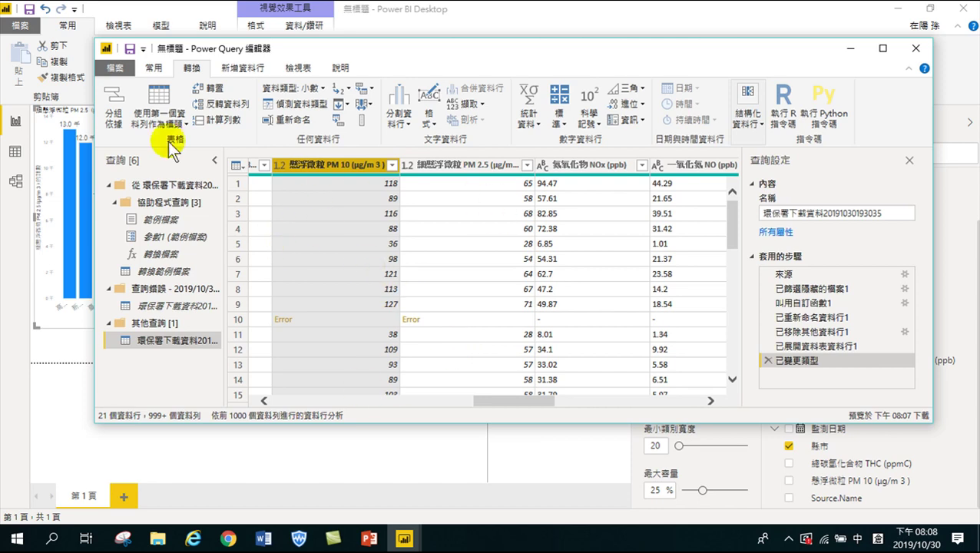
click(153, 68)
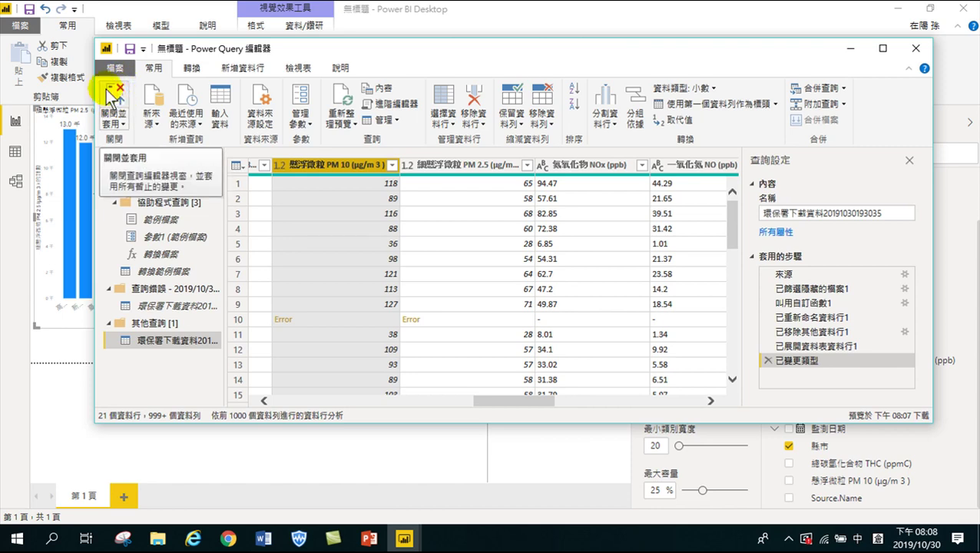
Close and apply the Power Query changes, then dismiss the load error summary
click(114, 98)
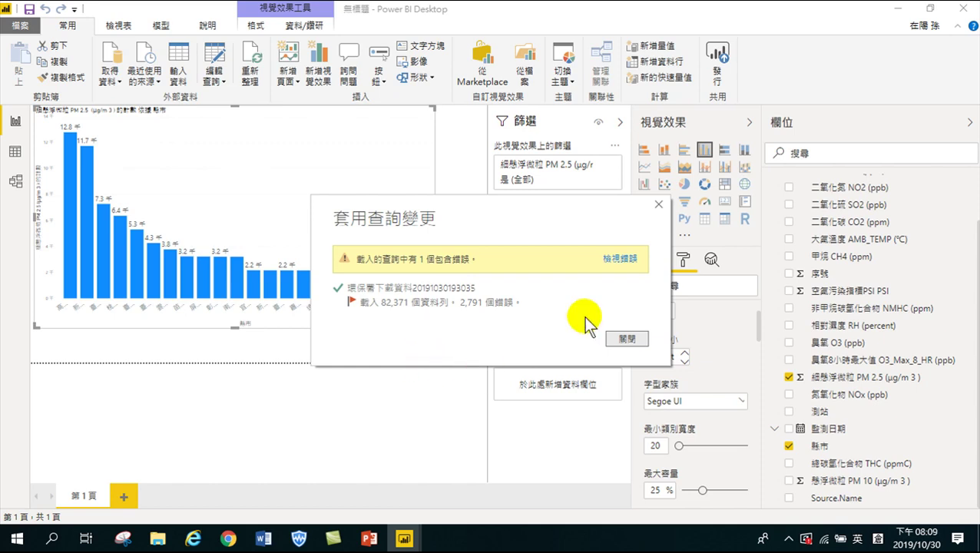
click(626, 338)
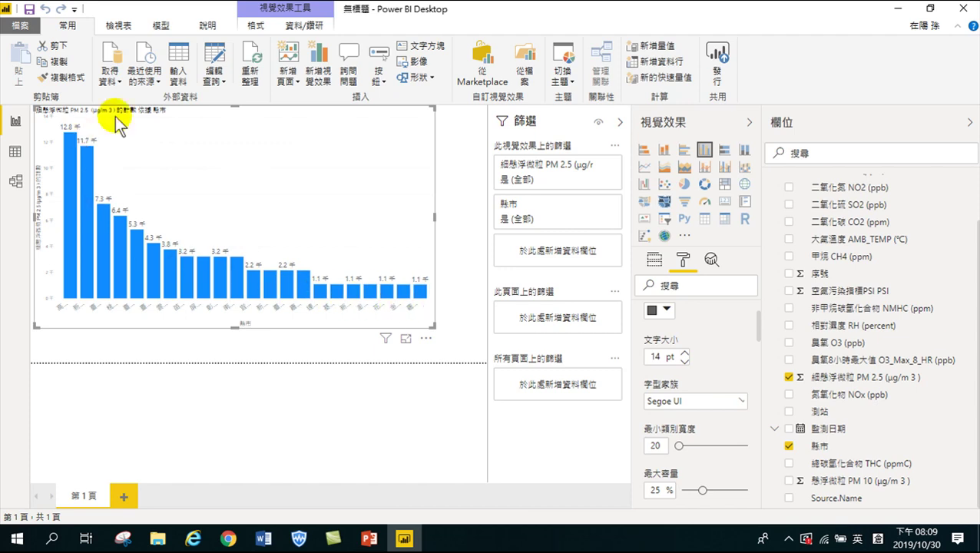
Switch the county chart's PM 2.5 value from Count to Average (平均)
click(652, 261)
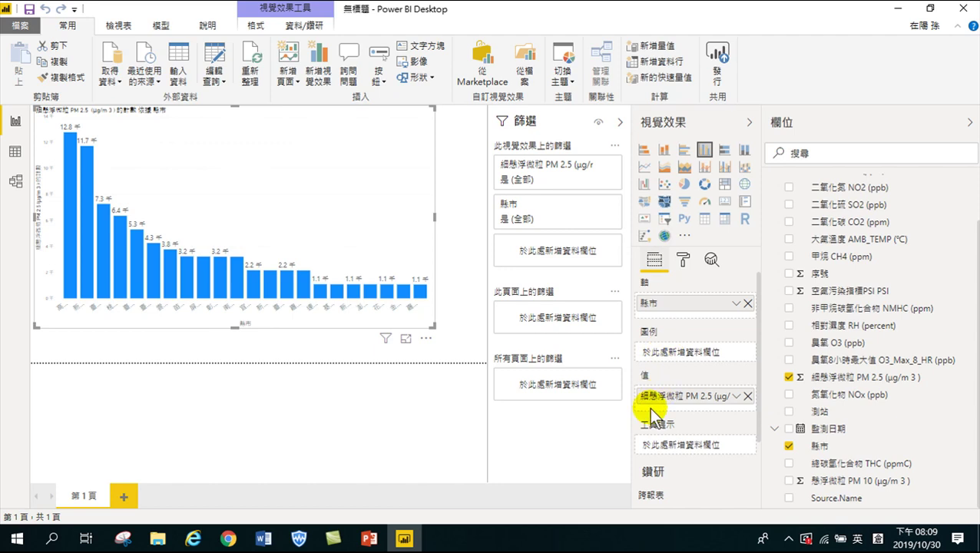
click(738, 395)
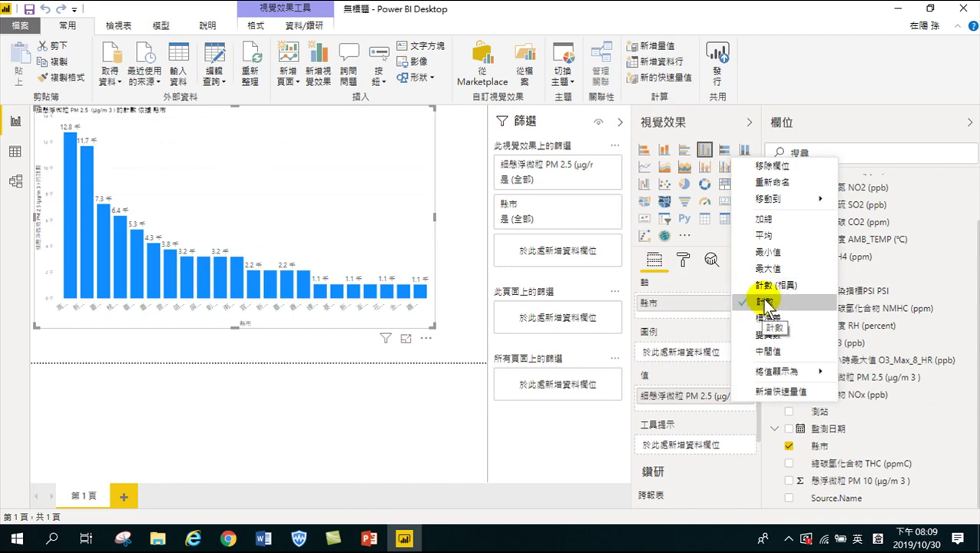
click(748, 235)
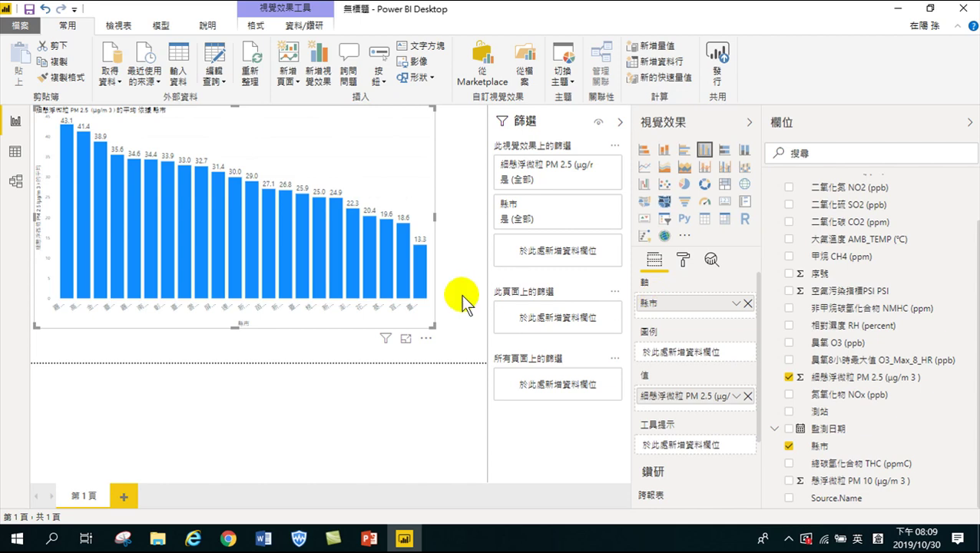
mouse_move(69, 296)
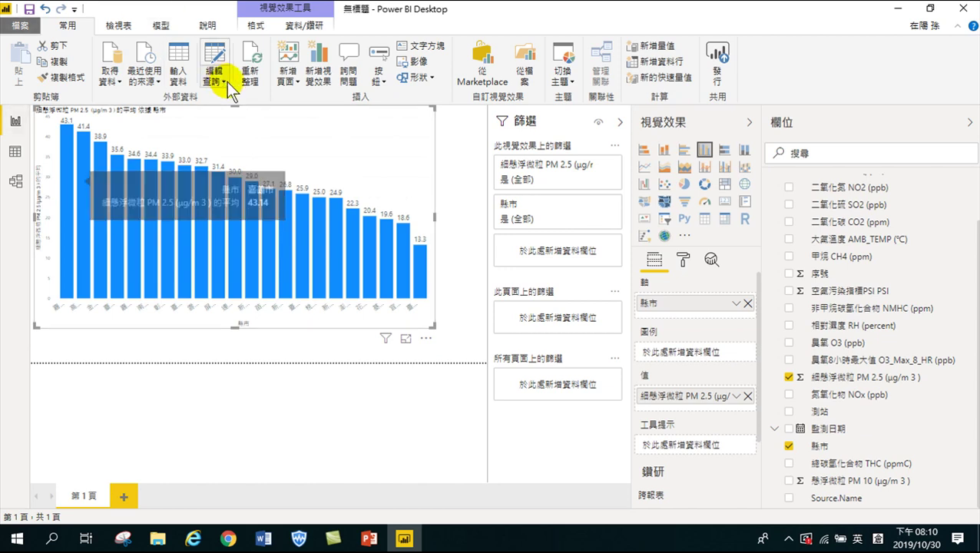
click(258, 136)
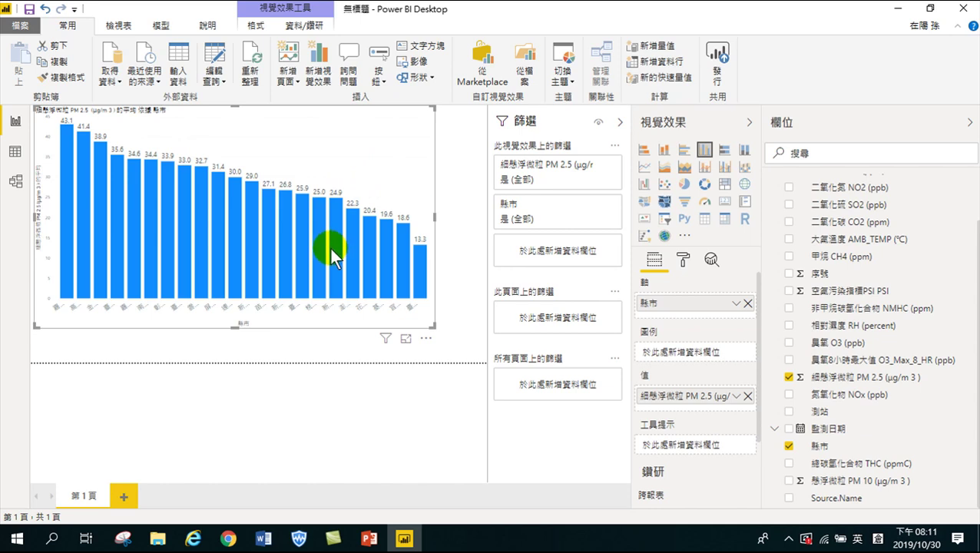
mouse_move(330, 248)
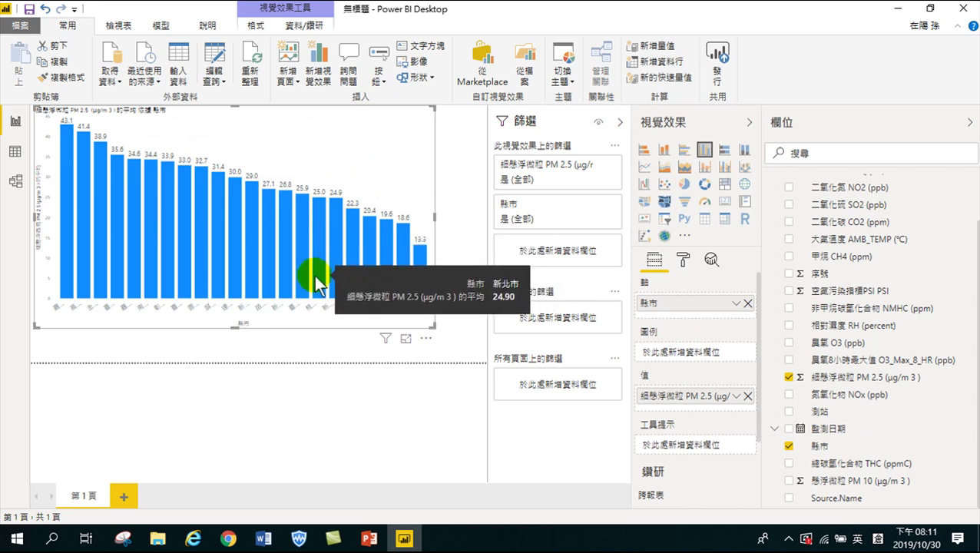
Add an average line to the county chart, based on average PM 2.5
click(710, 258)
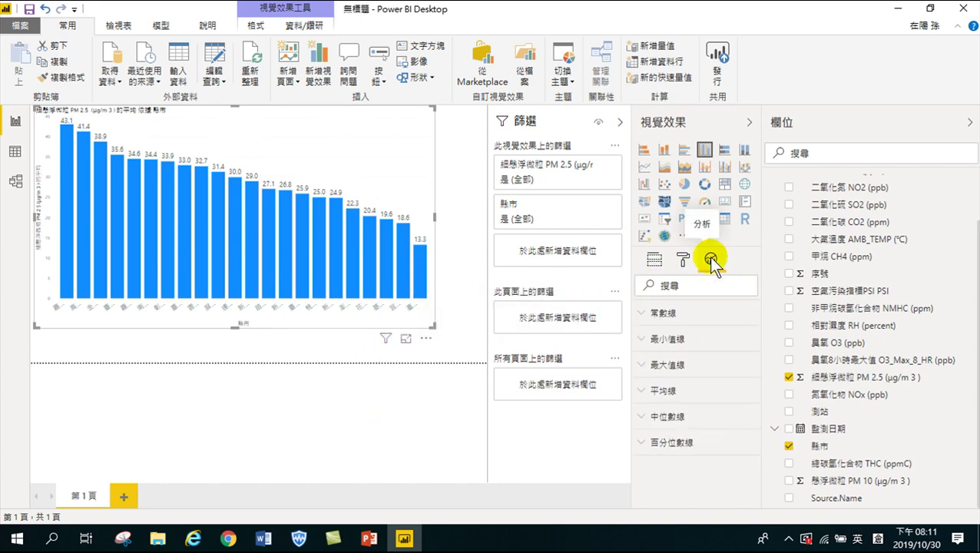
click(645, 391)
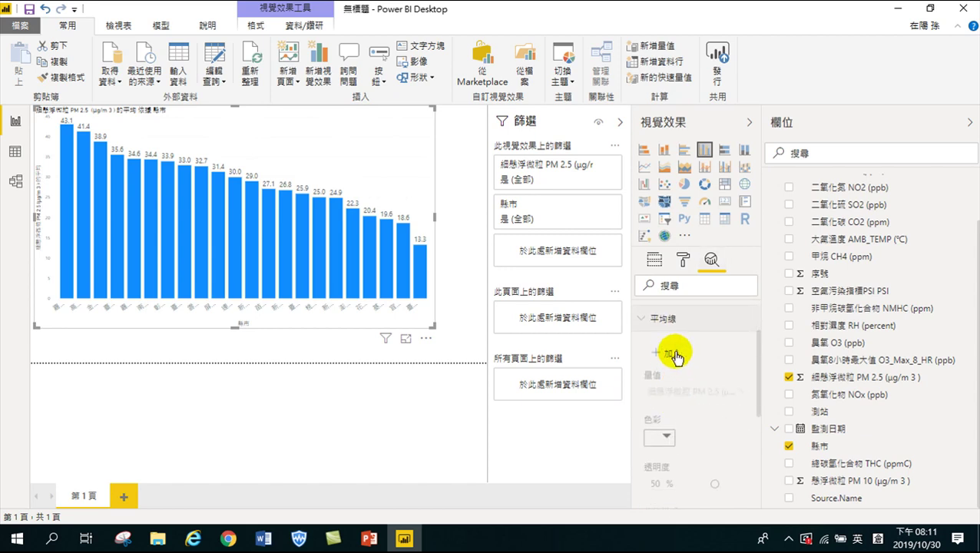
click(682, 356)
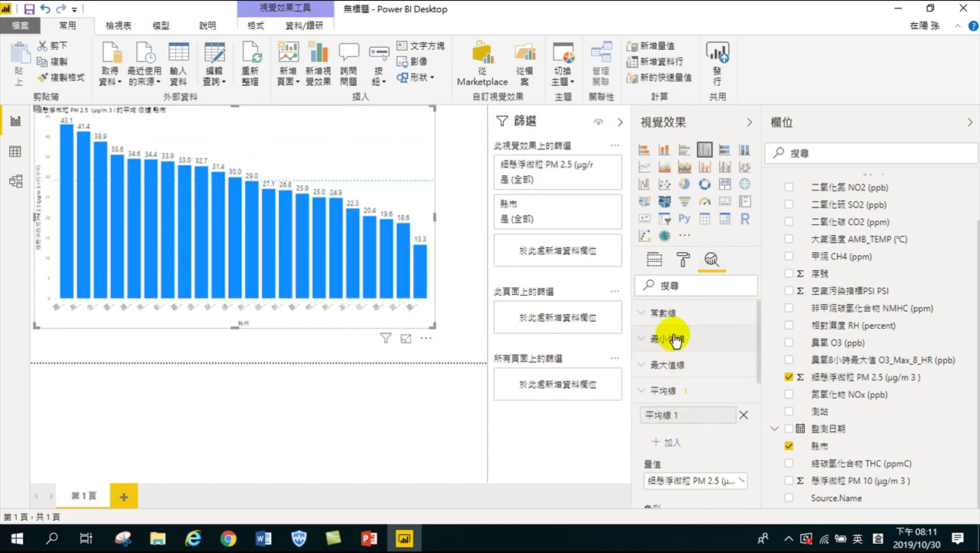
scroll(676, 382, down, 3)
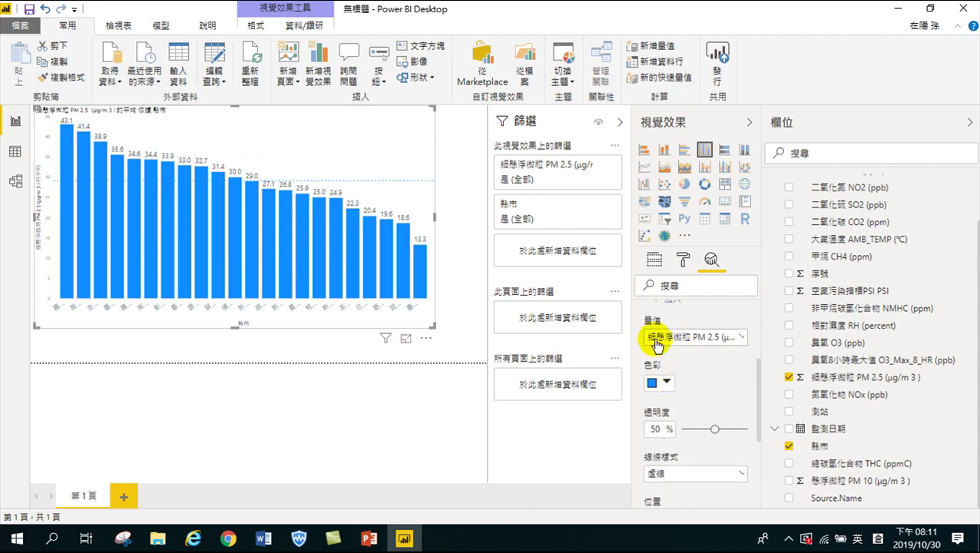
click(742, 339)
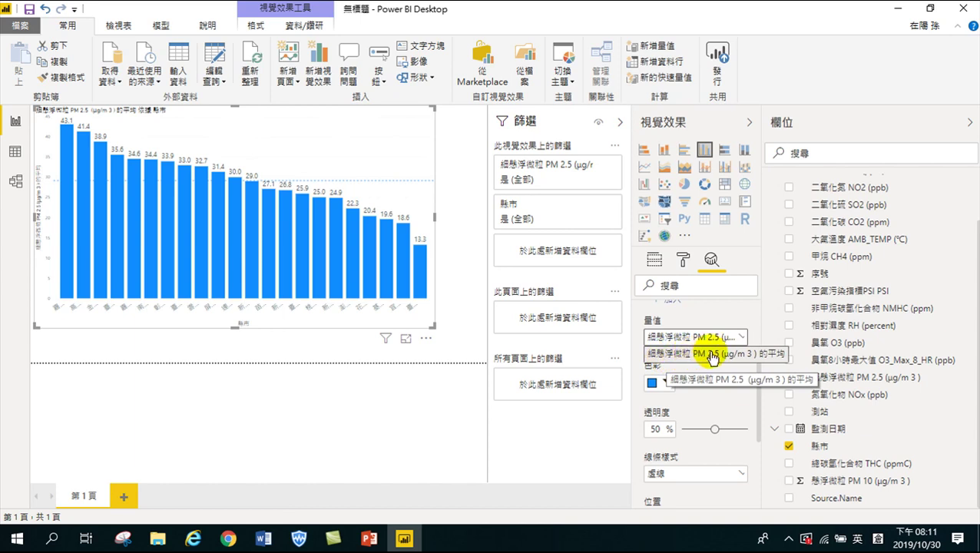
click(774, 354)
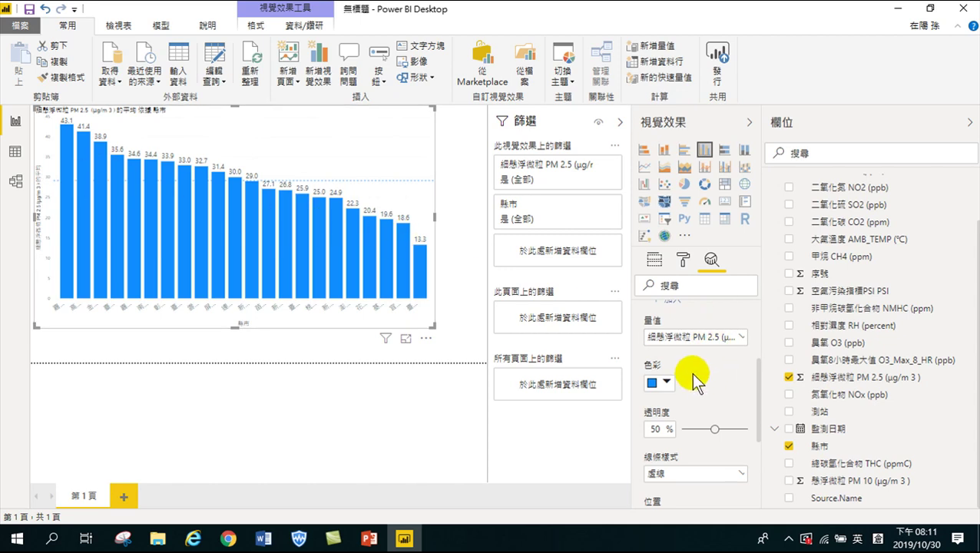
Turn on the average line's data label and set its horizontal position to Right
scroll(695, 380, down, 5)
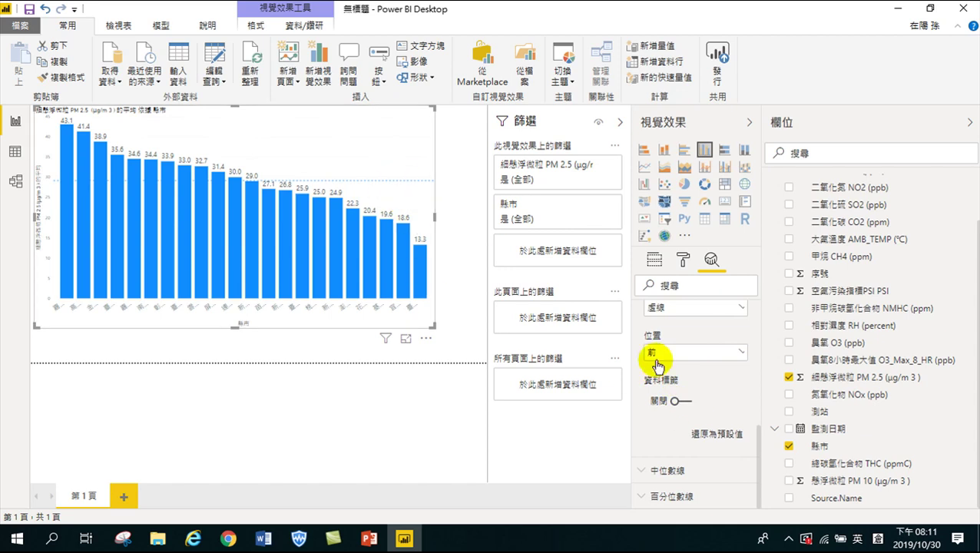
click(681, 401)
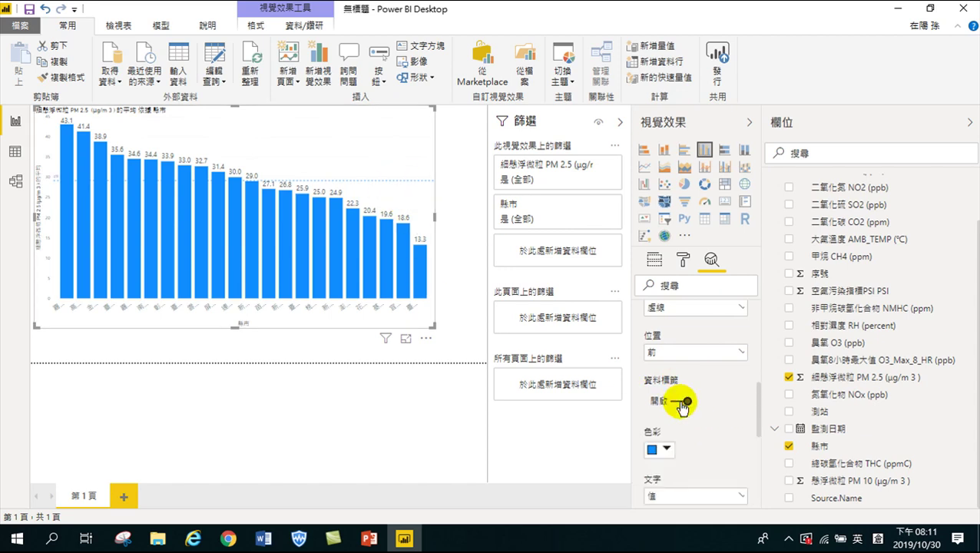
scroll(687, 401, down, 2)
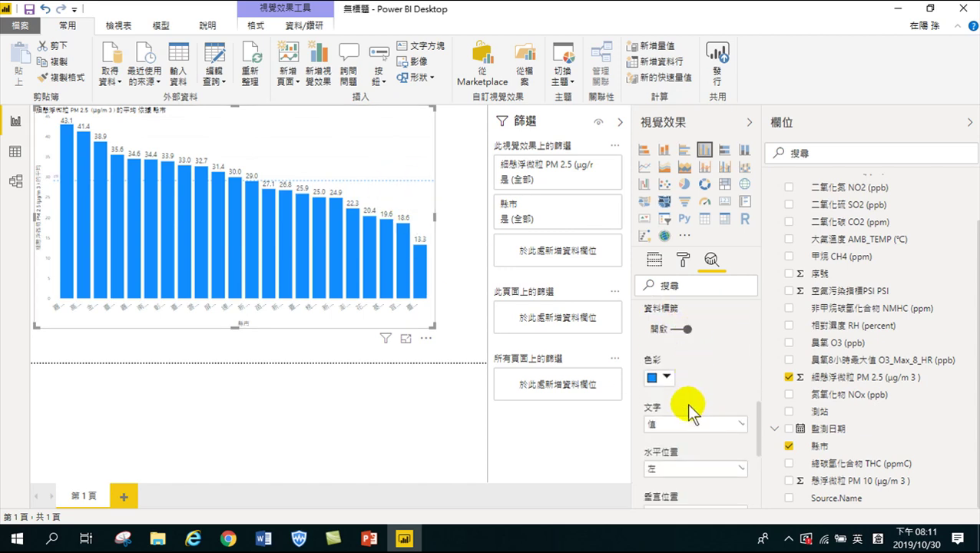
scroll(676, 380, down, 2)
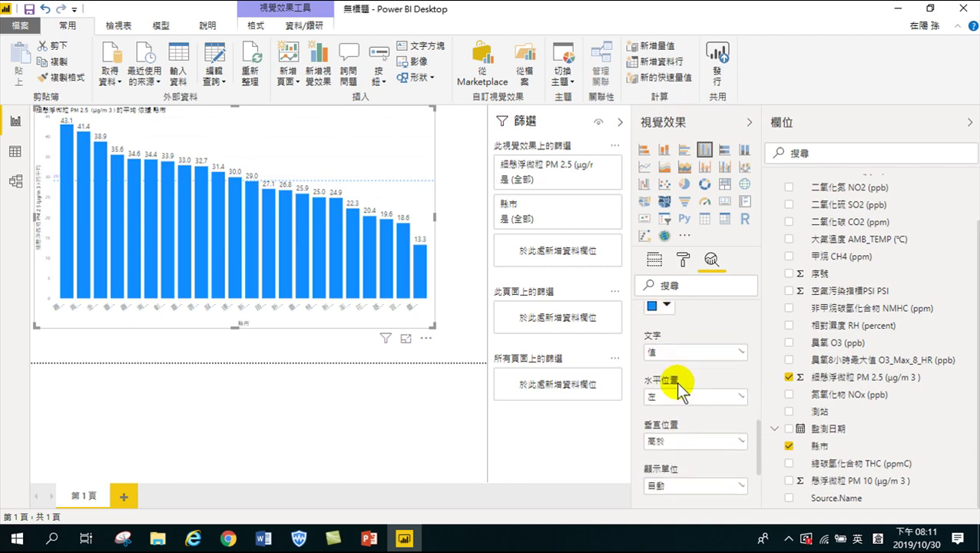
click(657, 395)
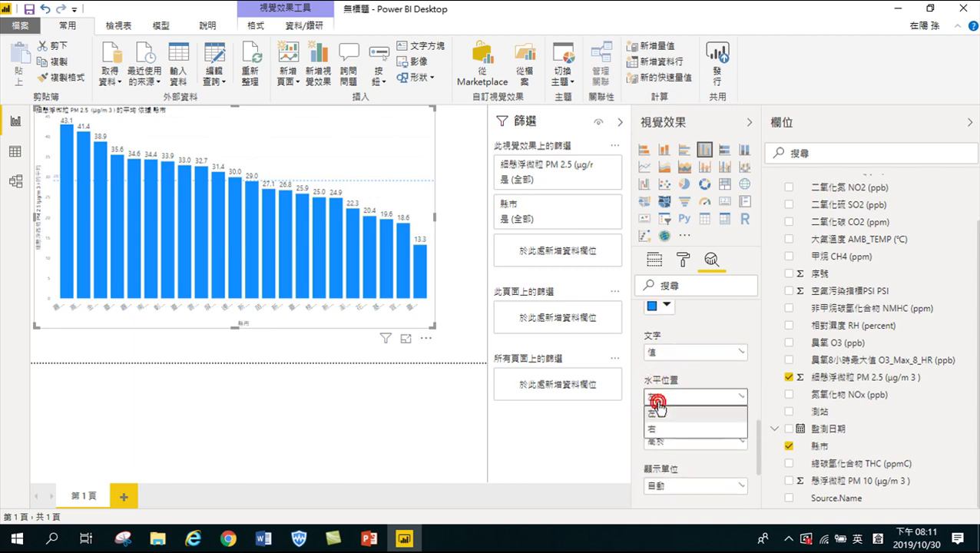
click(662, 442)
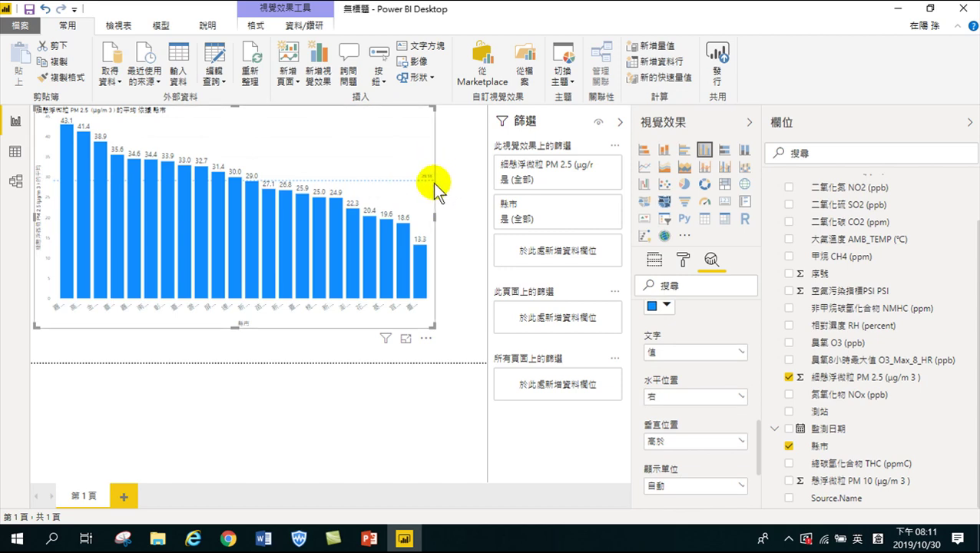
Collapse the Filters pane to give the chart more room
scroll(674, 367, down, 2)
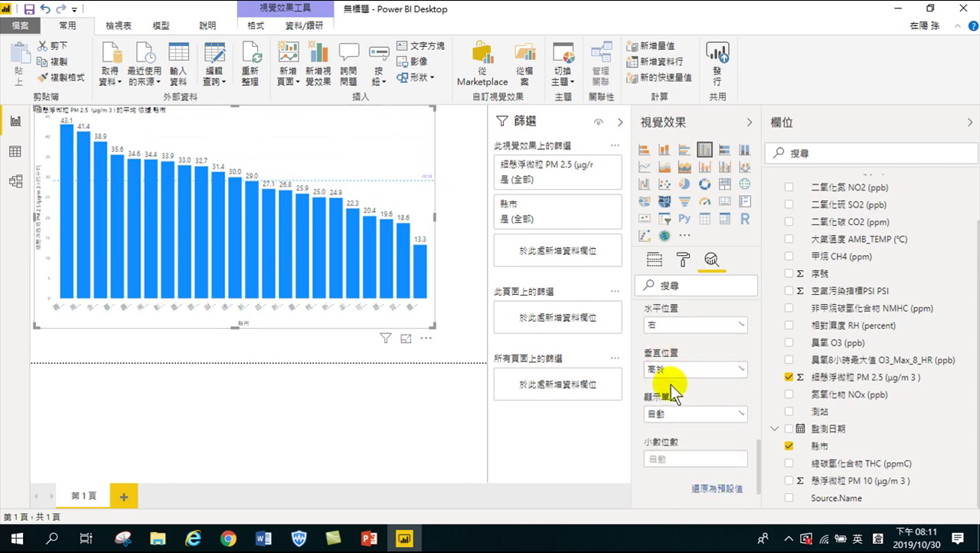
scroll(668, 401, down, 2)
scroll(680, 408, up, 4)
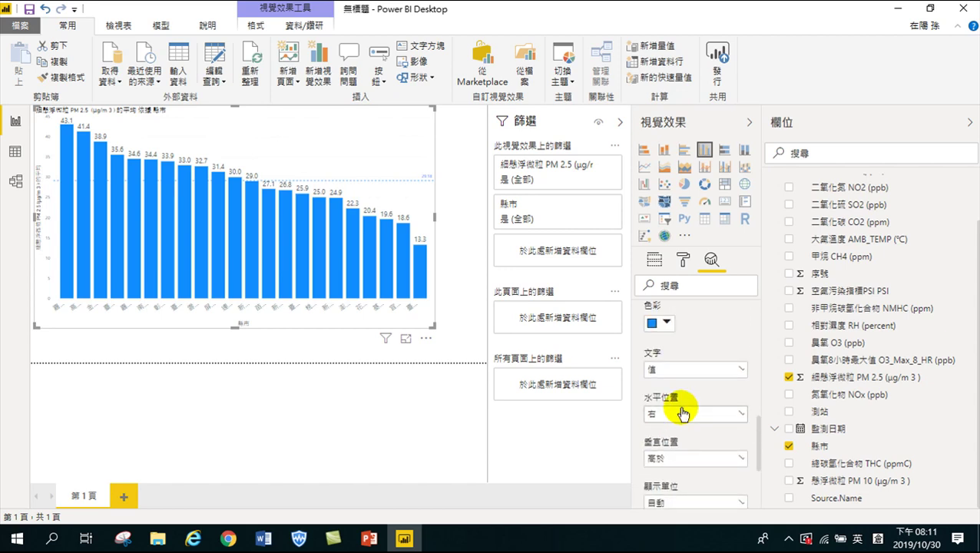
scroll(670, 374, up, 4)
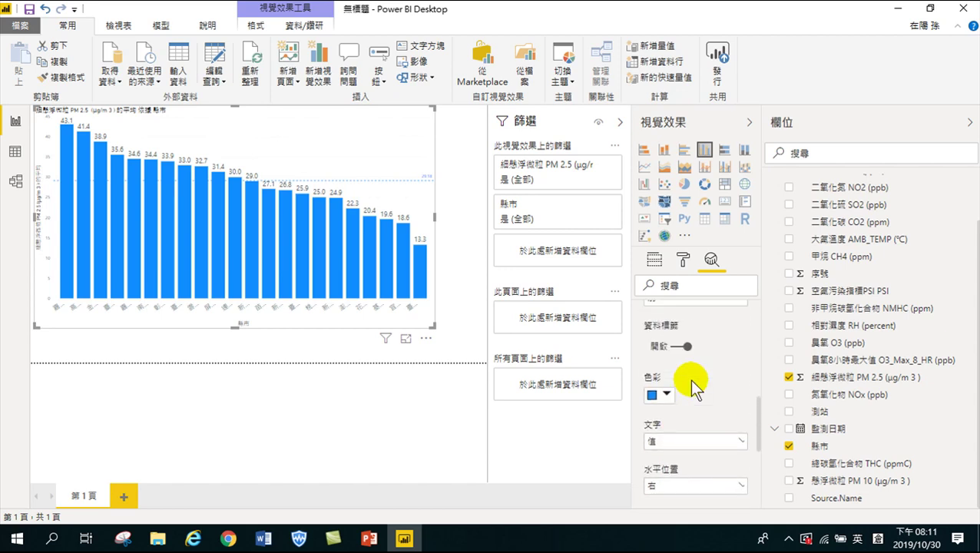
scroll(695, 388, up, 4)
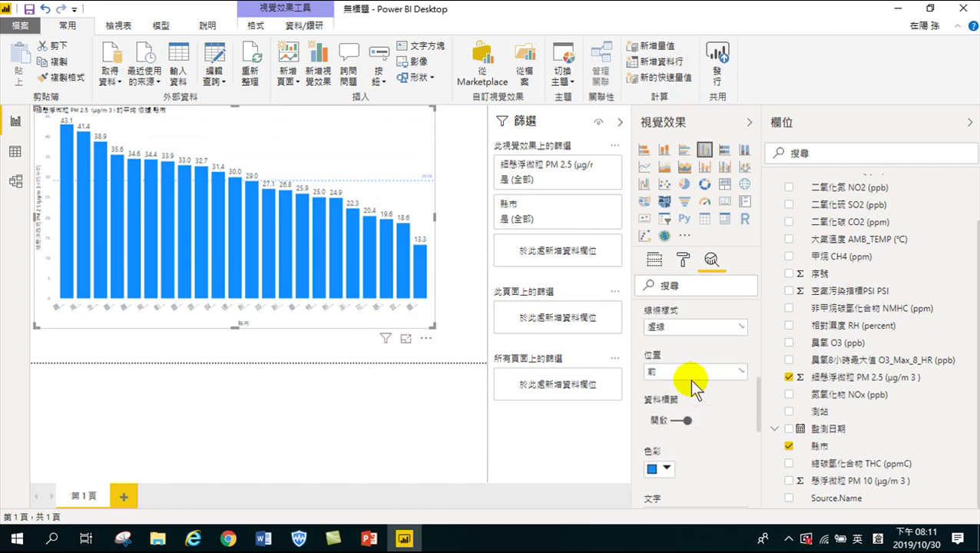
scroll(683, 411, up, 5)
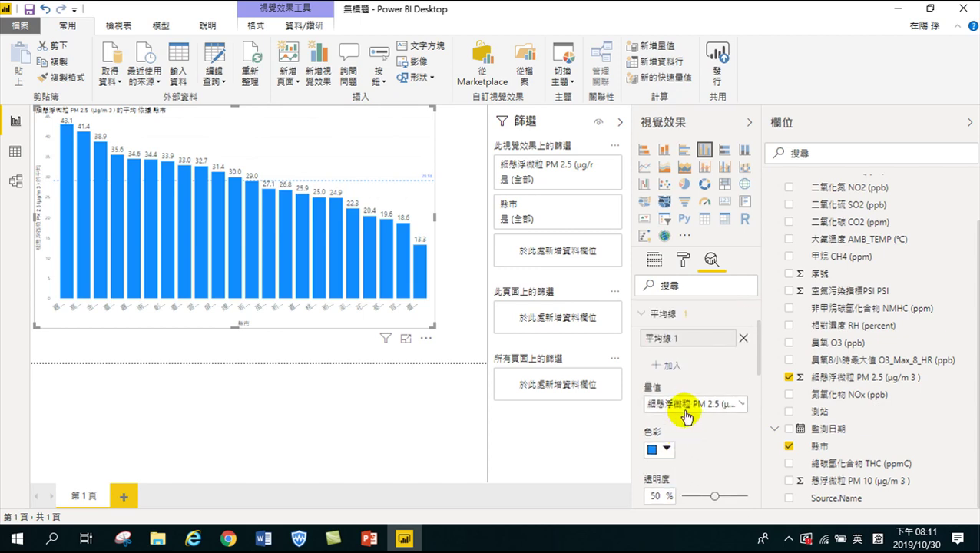
scroll(685, 414, down, 5)
scroll(683, 408, down, 8)
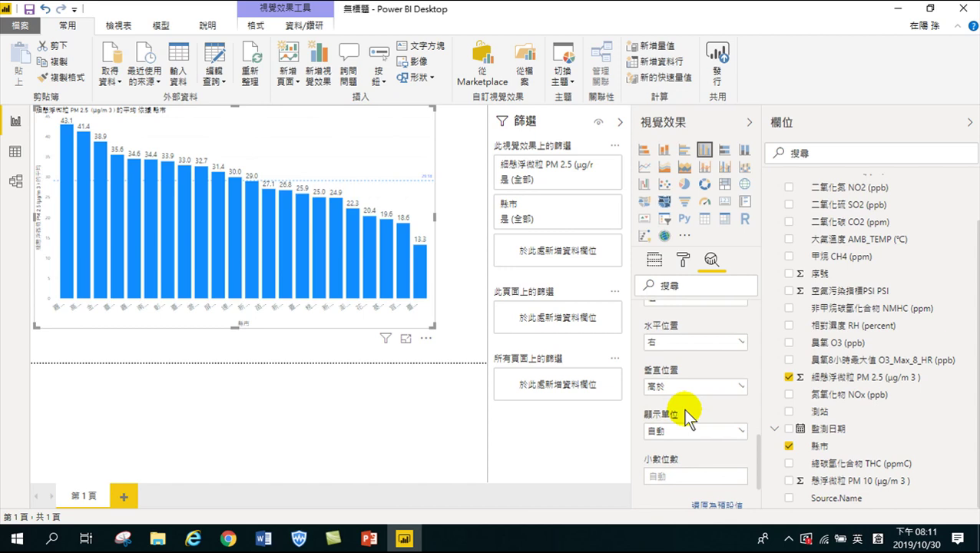
scroll(683, 408, down, 3)
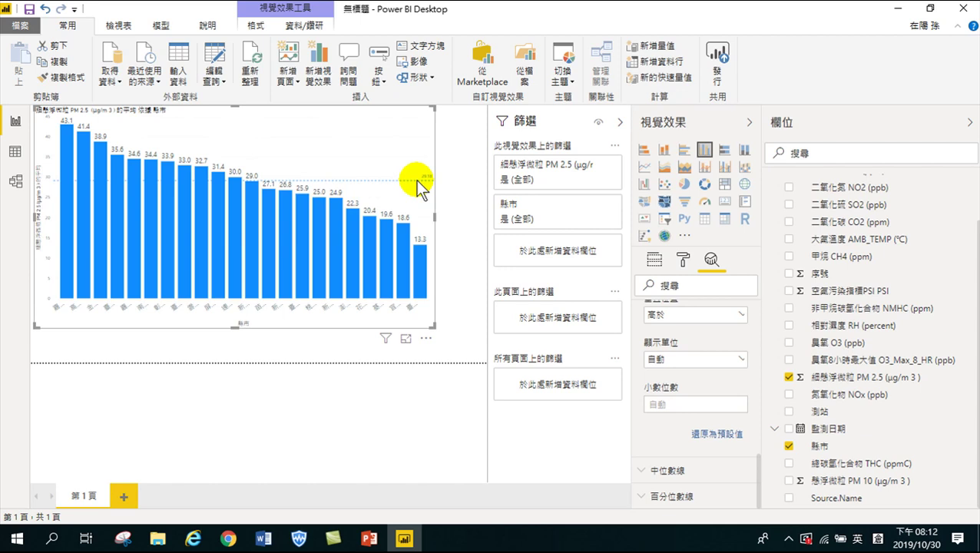
click(619, 125)
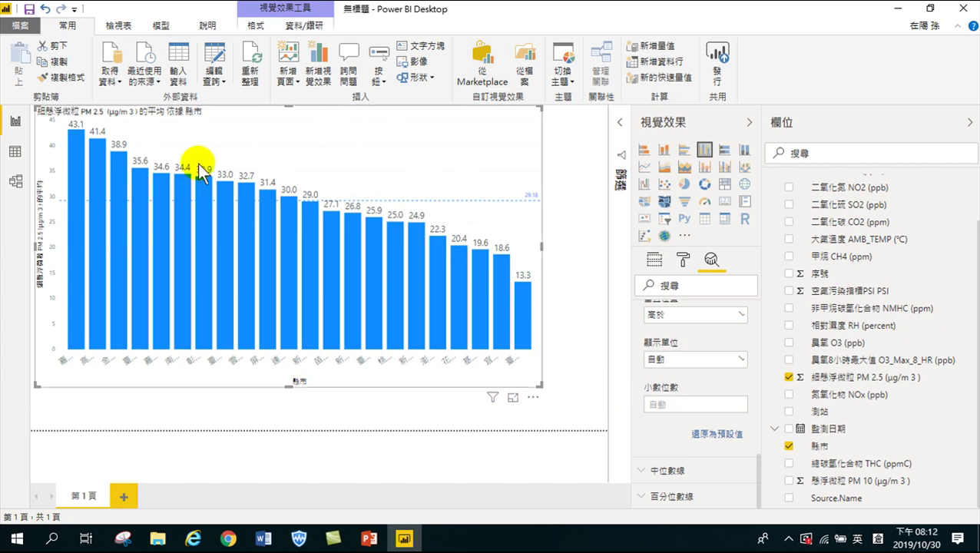
mouse_move(141, 237)
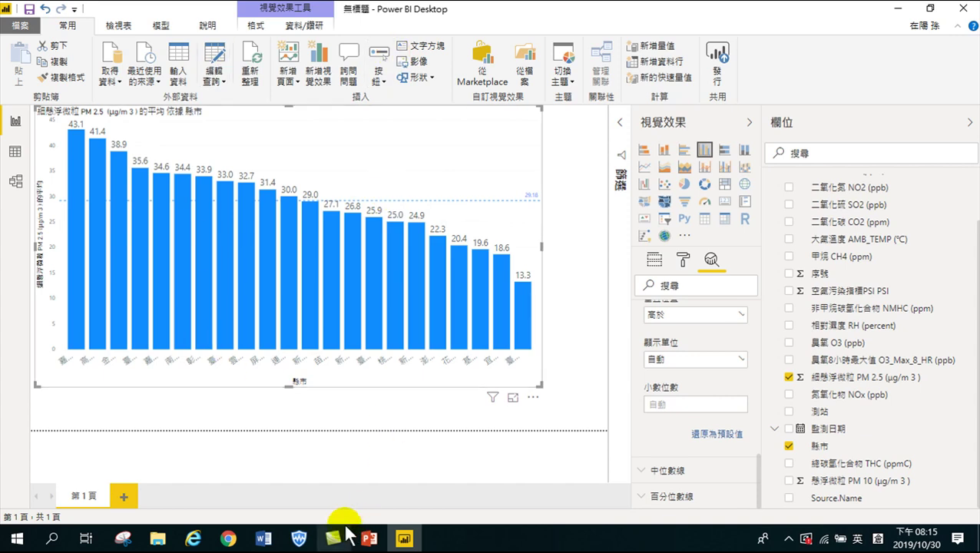
mouse_move(371, 543)
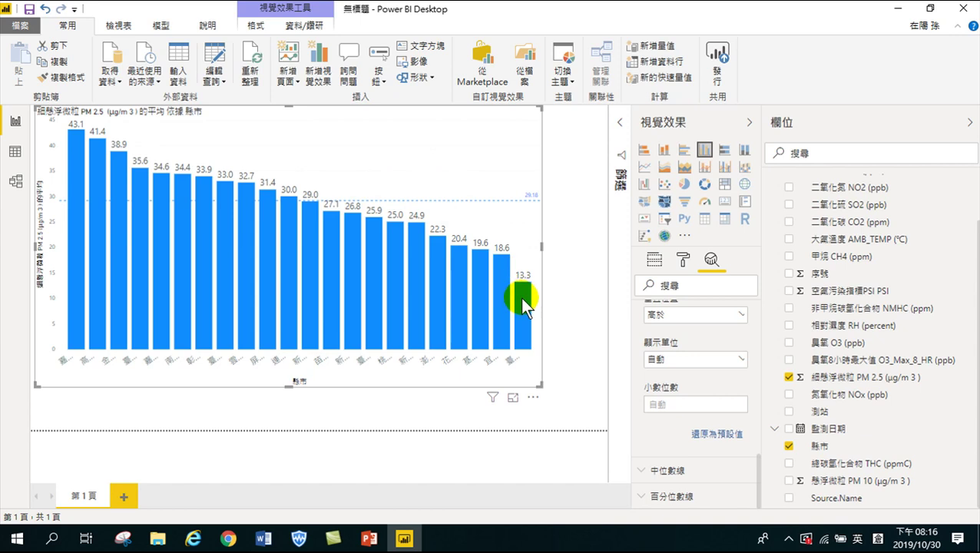
mouse_move(523, 302)
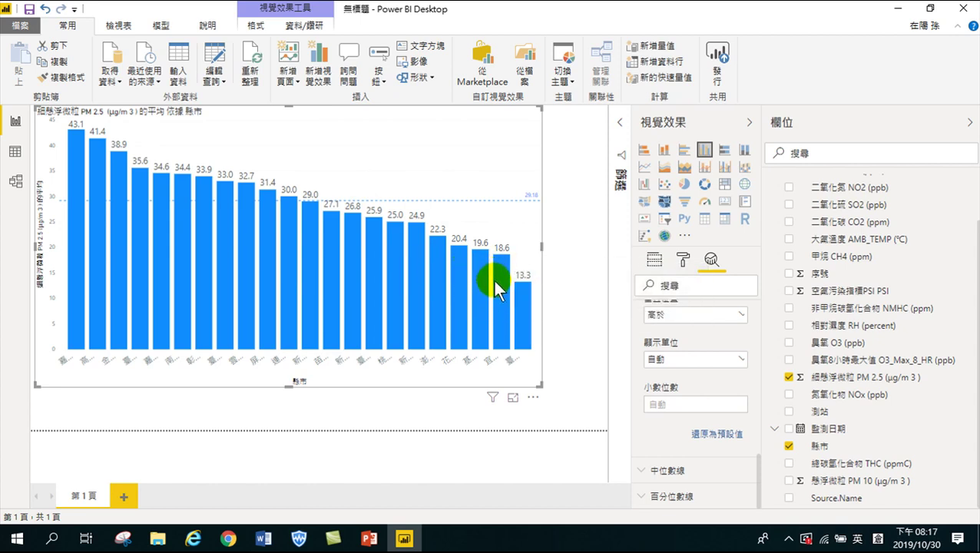
mouse_move(502, 274)
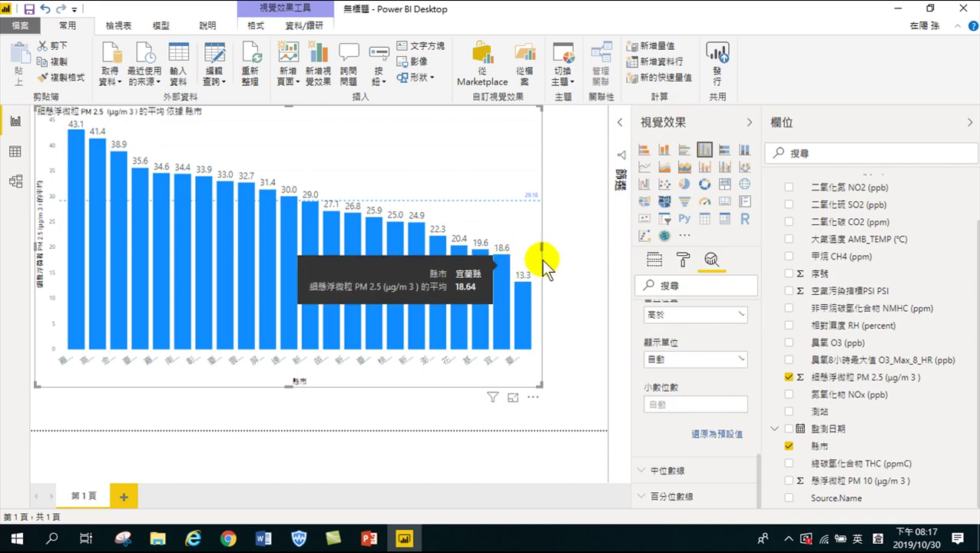
Make the PM 2.5 county chart narrower and taller, then deselect it
drag(540, 246, 297, 292)
drag(165, 388, 167, 438)
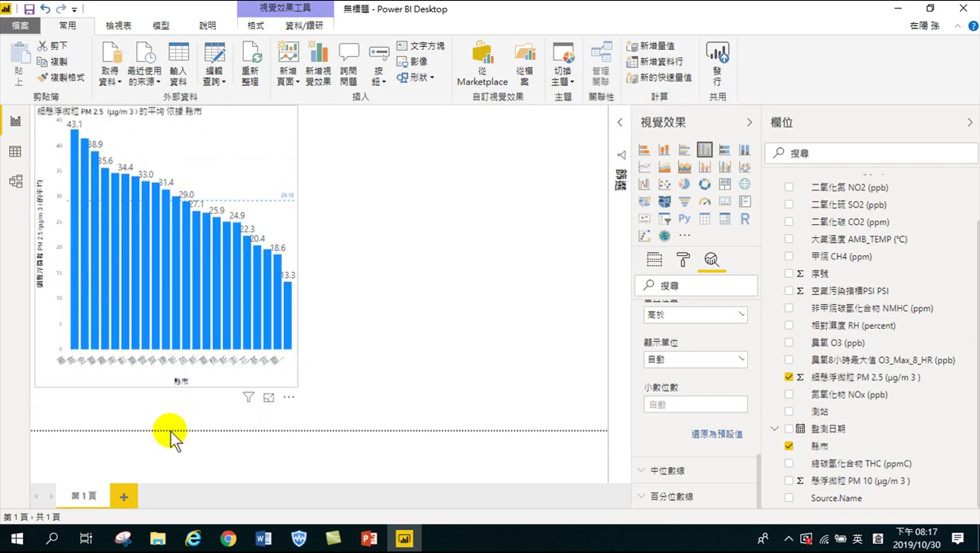
click(393, 211)
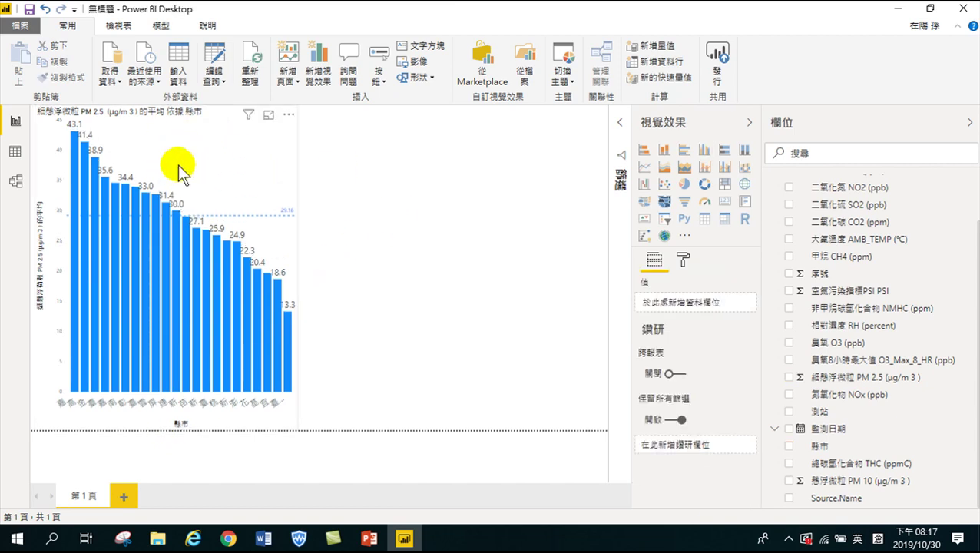
click(357, 164)
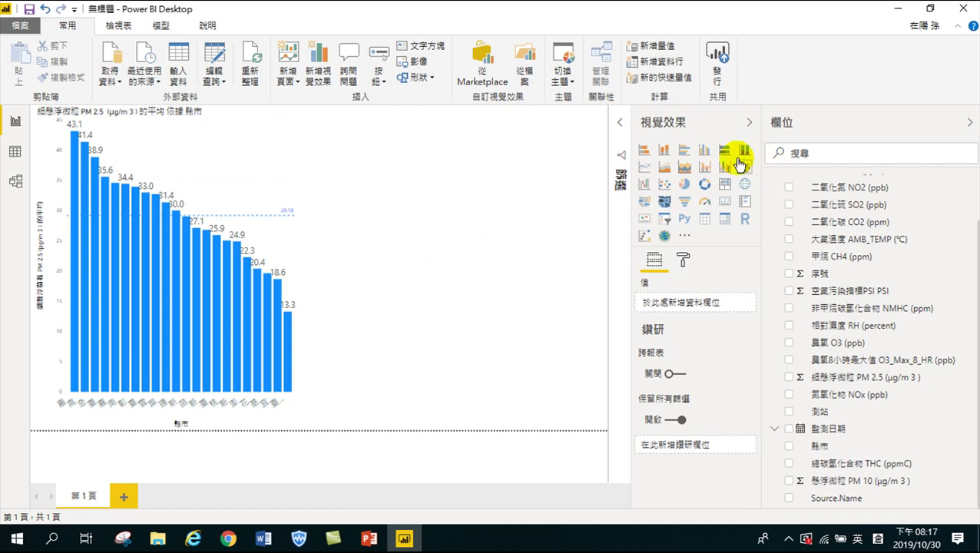
Add a clustered column chart with 縣市 on the axis and PM 10 summarised as Average
click(704, 151)
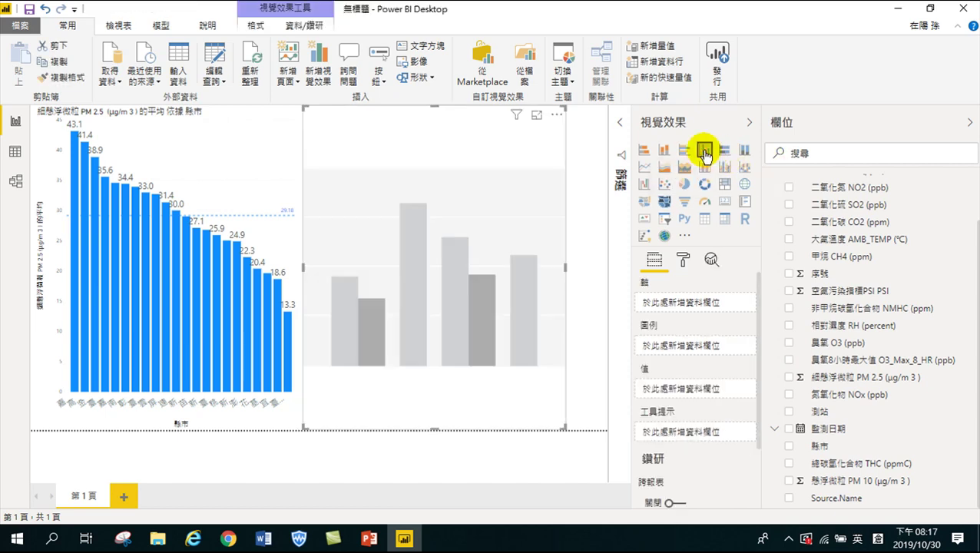
drag(566, 267, 605, 273)
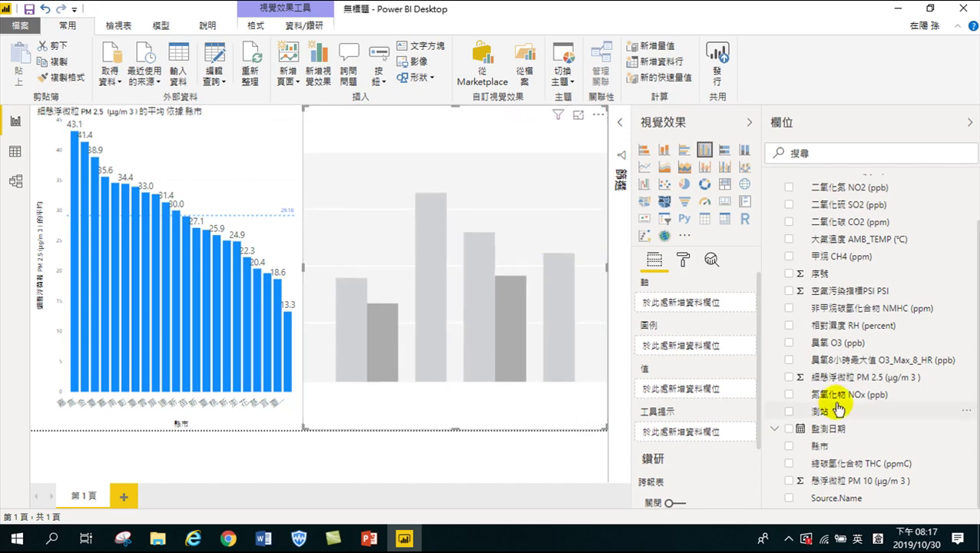
click(788, 447)
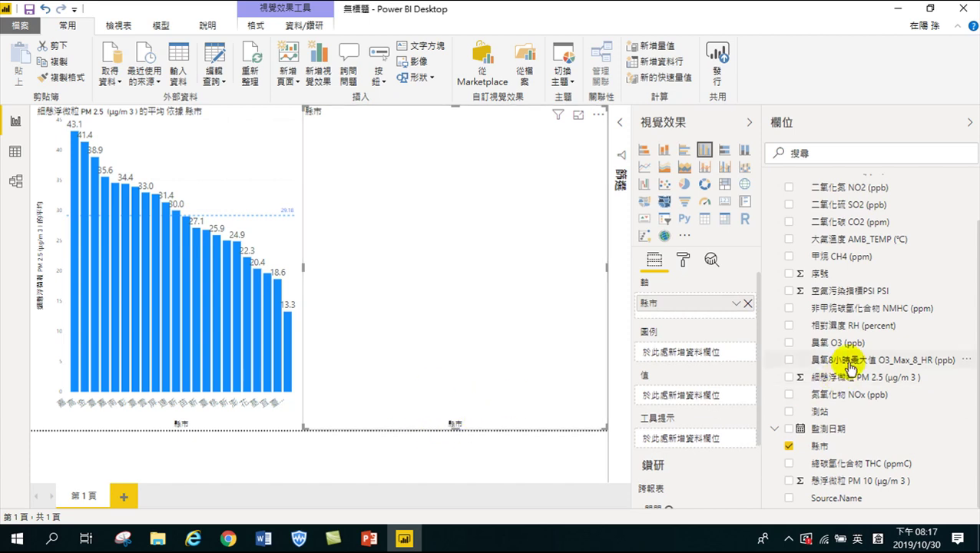
scroll(848, 364, up, 3)
scroll(850, 363, down, 1)
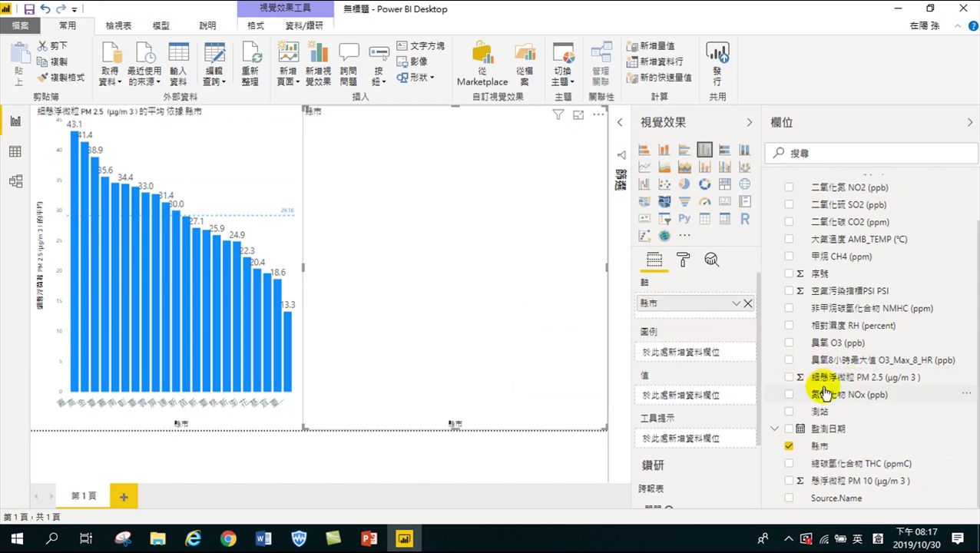
click(788, 481)
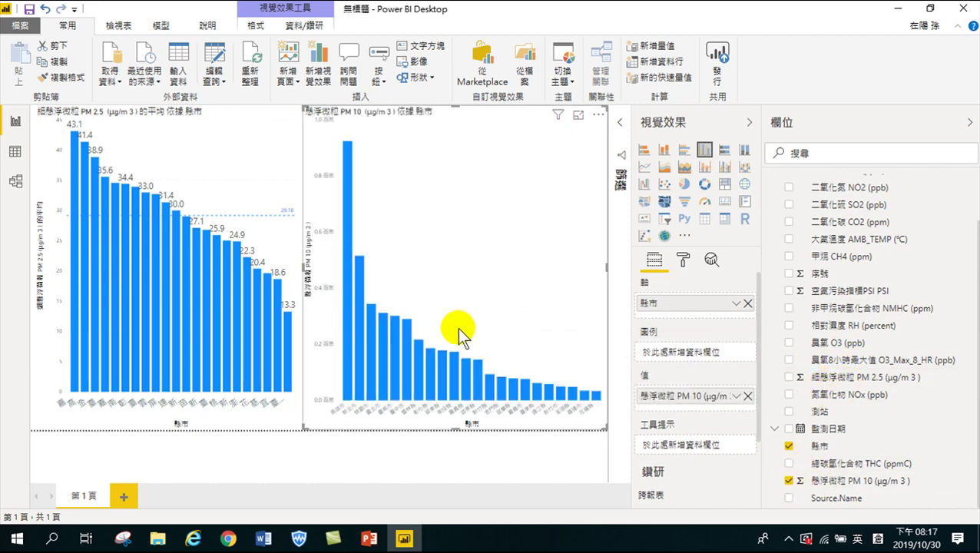
click(736, 398)
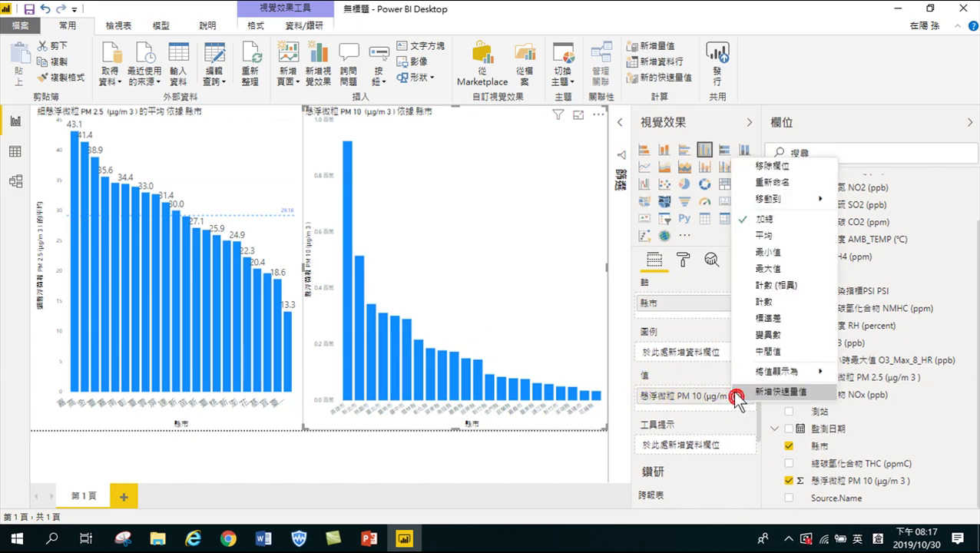
click(747, 236)
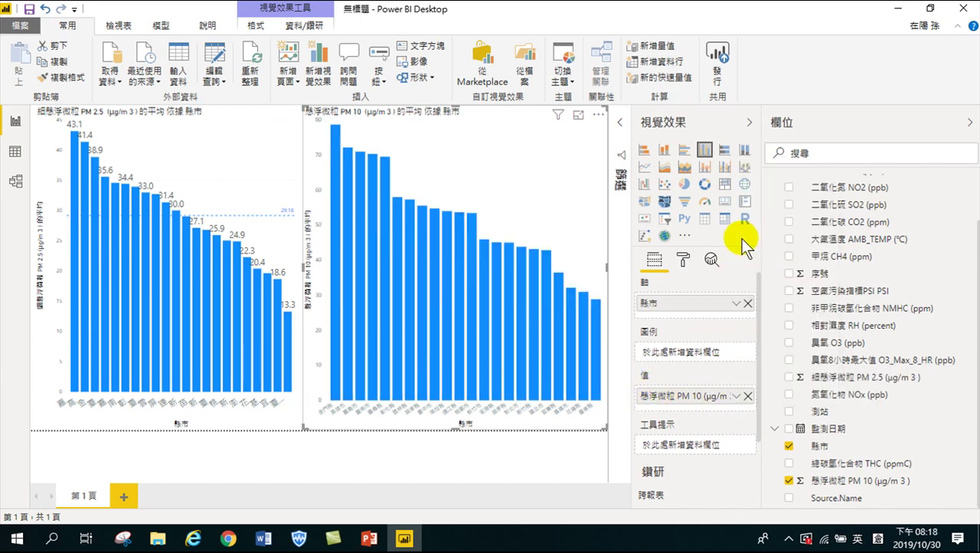
Turn on data labels for the PM 10 bars and raise their text size to 14 pt
click(682, 261)
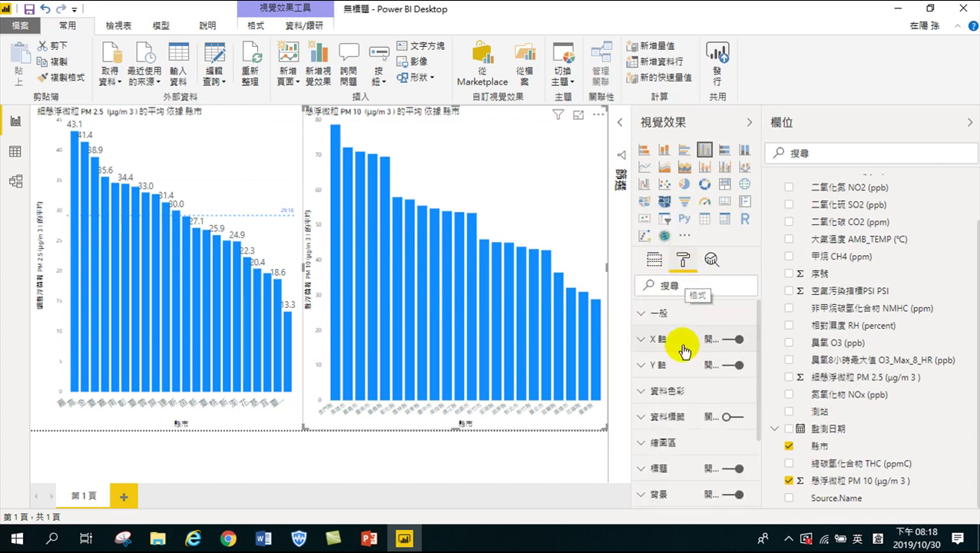
click(726, 417)
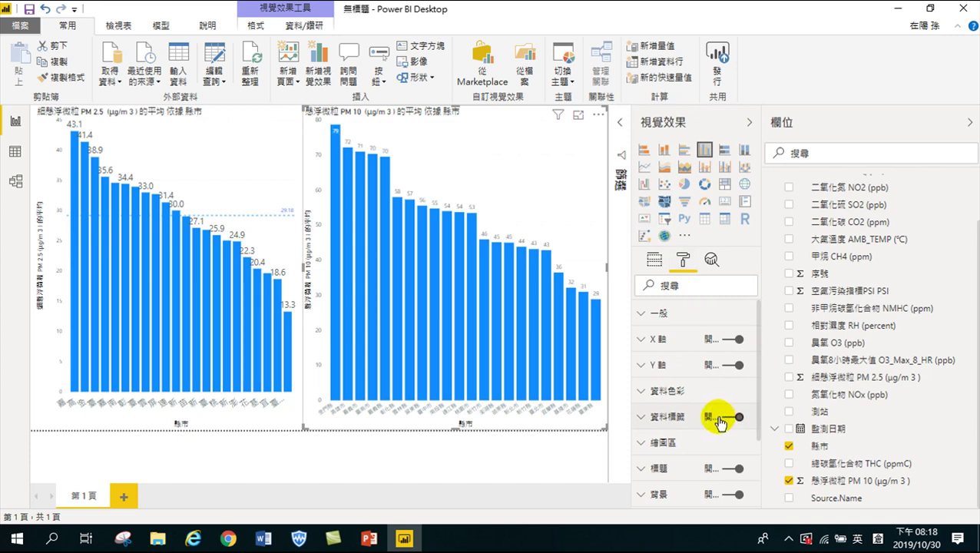
click(641, 416)
scroll(688, 434, down, 3)
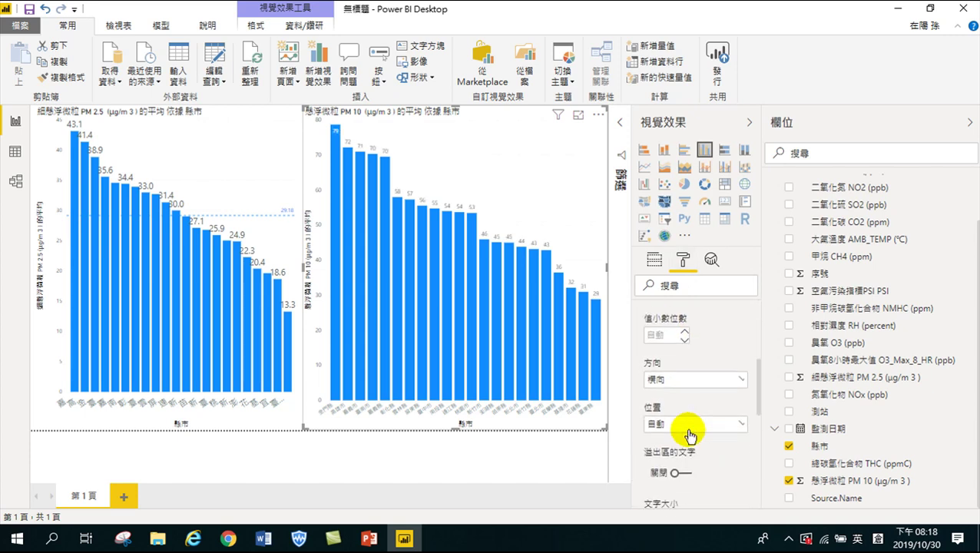
click(681, 443)
click(681, 444)
click(682, 444)
click(682, 444)
click(682, 444)
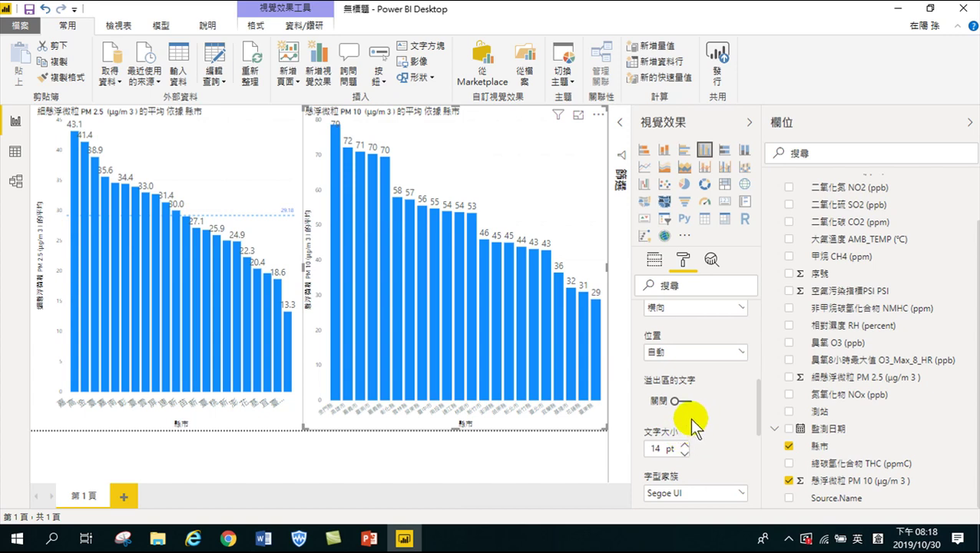
scroll(688, 416, up, 3)
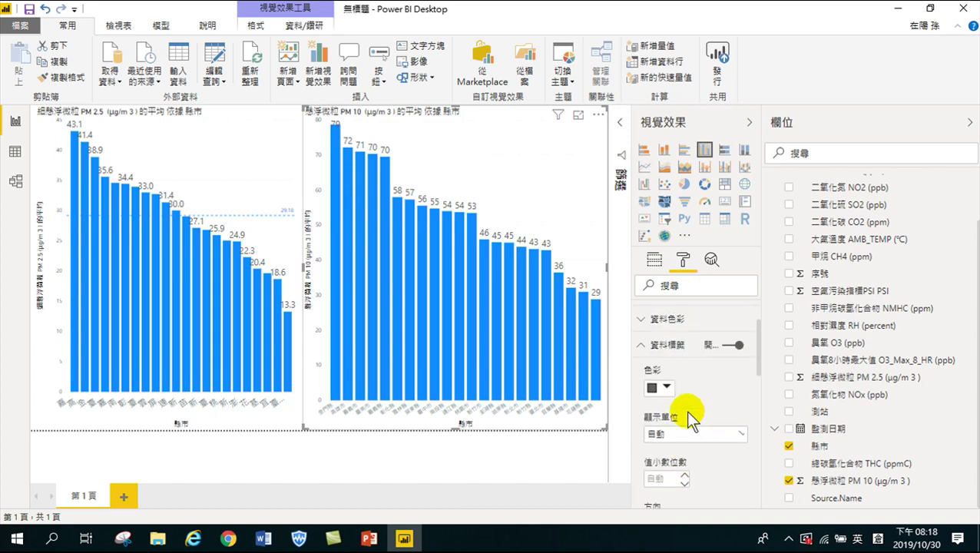
Raise the PM 10 chart's X-axis text size from 9 pt to 14 pt
click(644, 345)
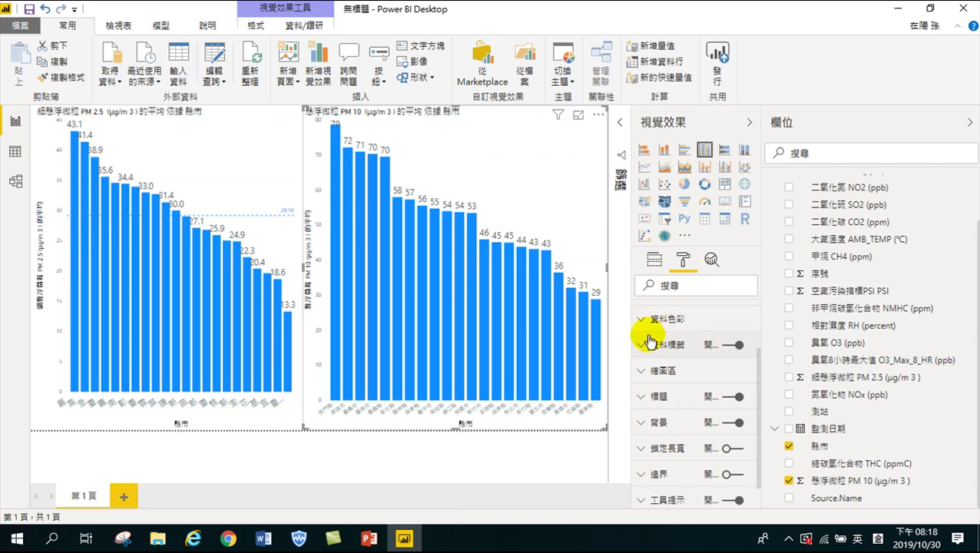
scroll(650, 361, up, 3)
click(644, 340)
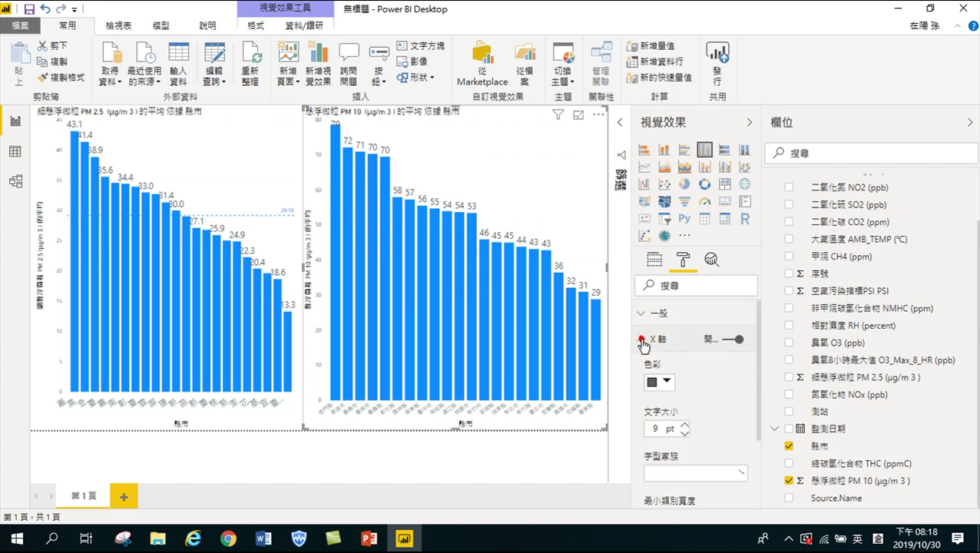
scroll(679, 385, down, 3)
scroll(680, 386, up, 3)
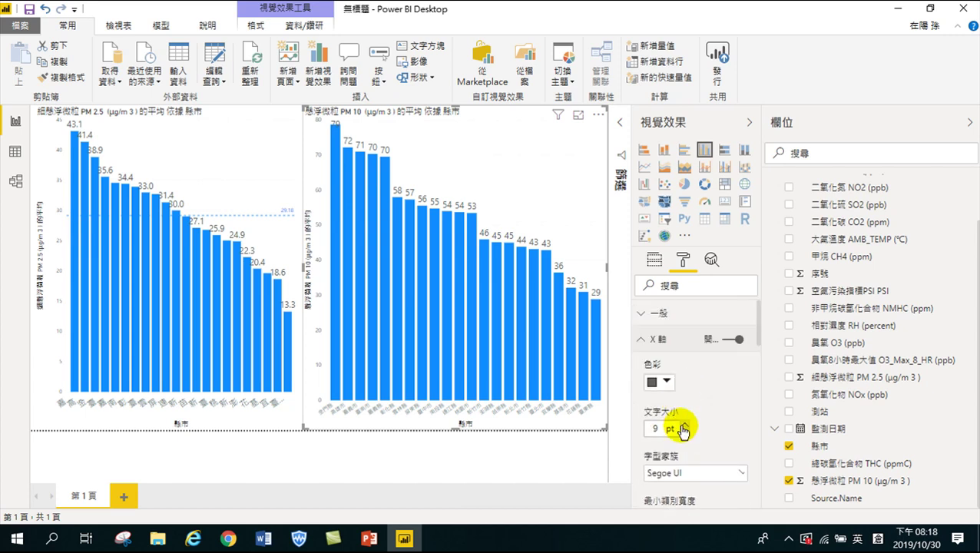
click(684, 425)
click(684, 425)
click(684, 425)
click(684, 425)
click(684, 426)
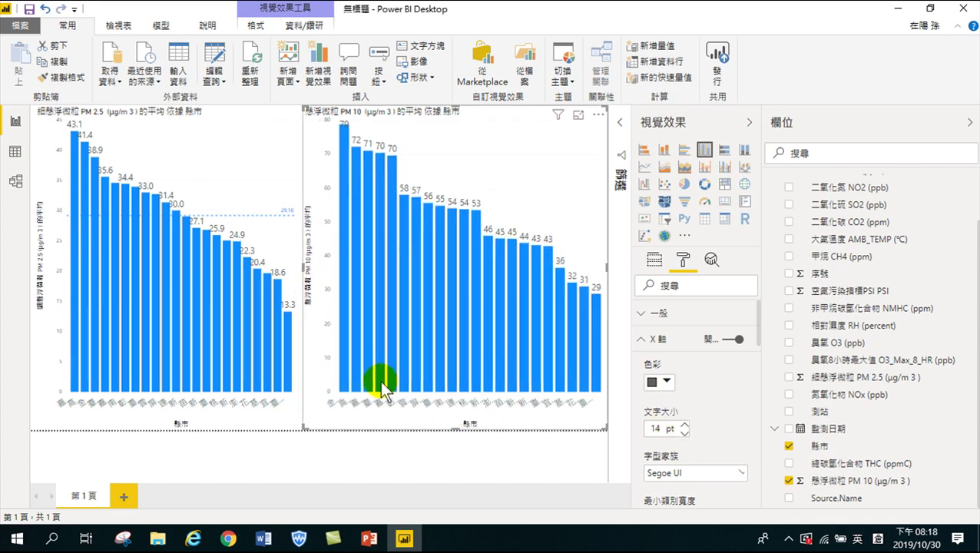
mouse_move(341, 353)
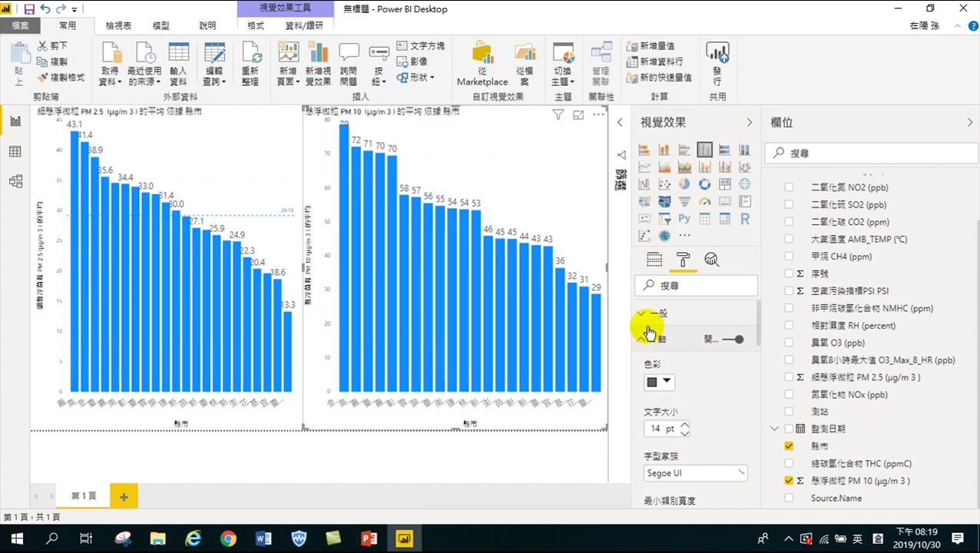
Check that the PM 10 chart's value is still summarised as Average (平均)
click(655, 261)
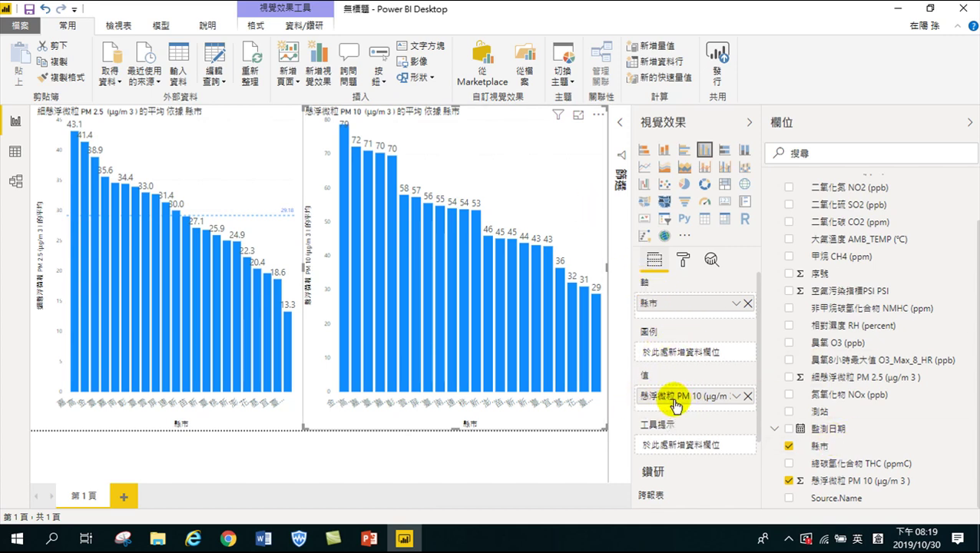
click(736, 396)
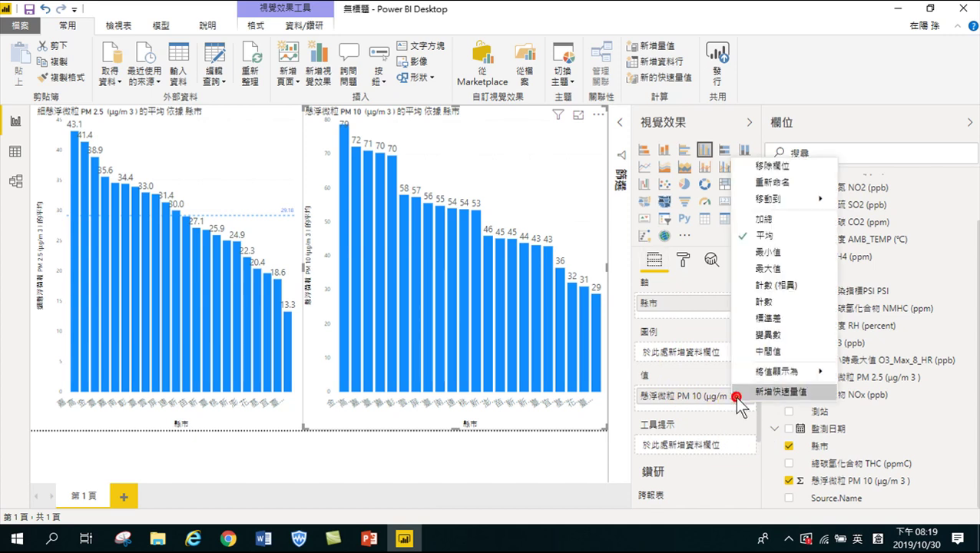
click(764, 235)
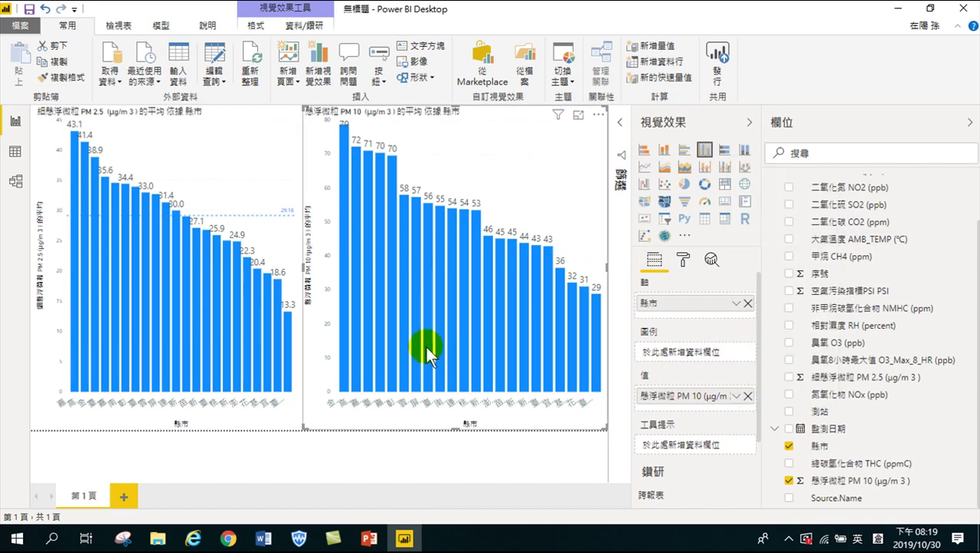
mouse_move(346, 279)
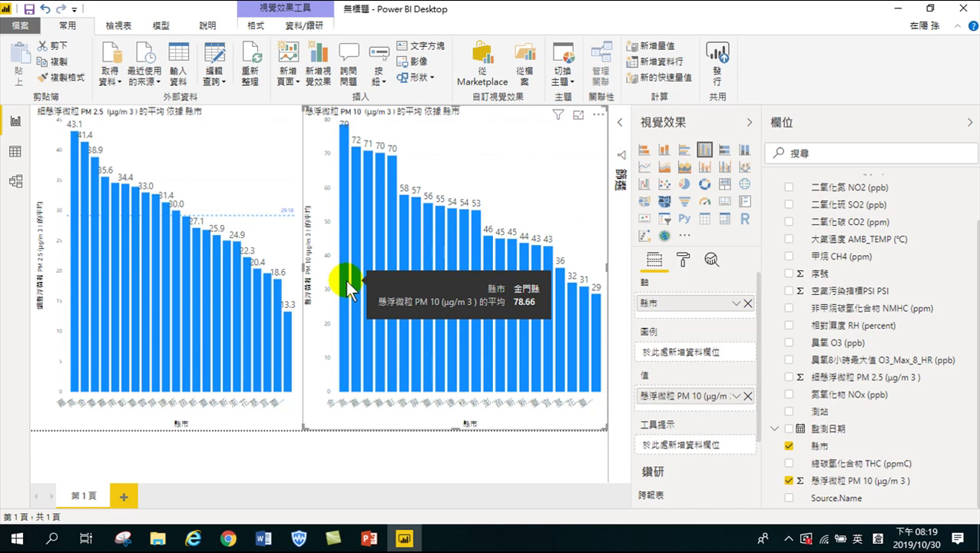
Rename the report page tab to 各縣市PM分析
double_click(80, 495)
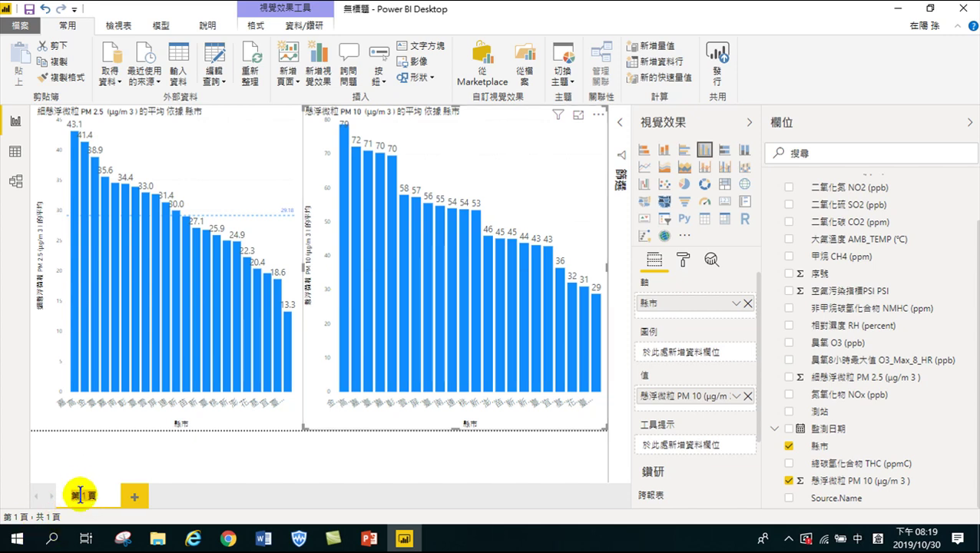
text(各縣市)
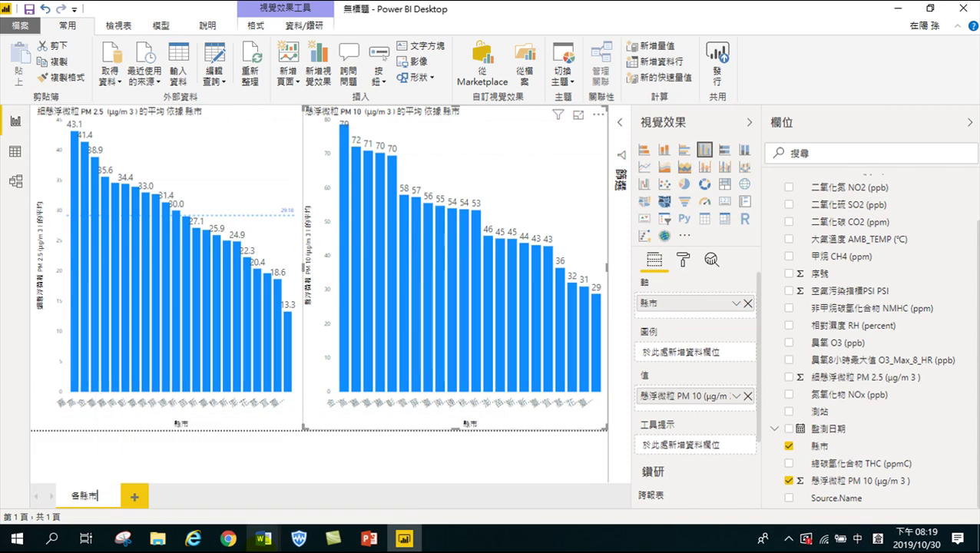
text(PM分木竹一)
key(space)
mouse_move(262, 540)
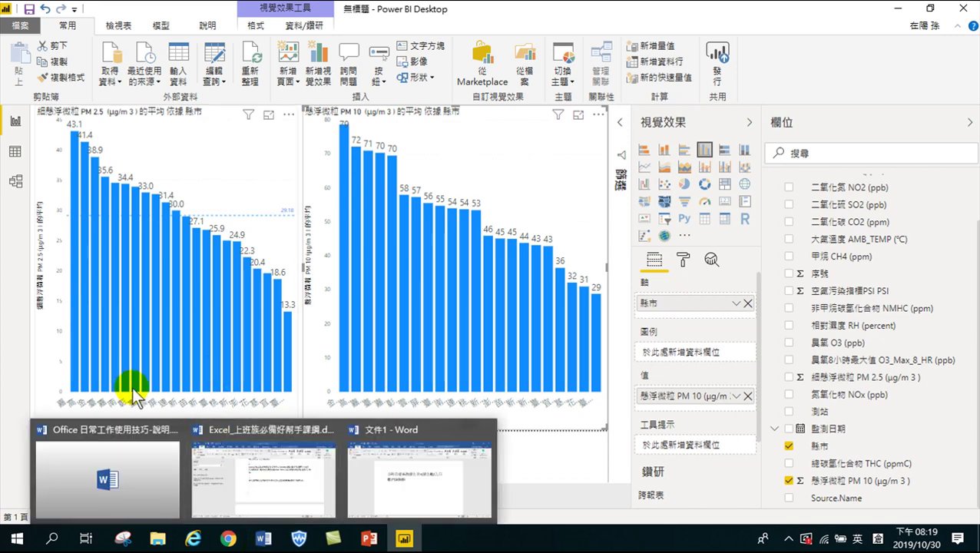
click(408, 295)
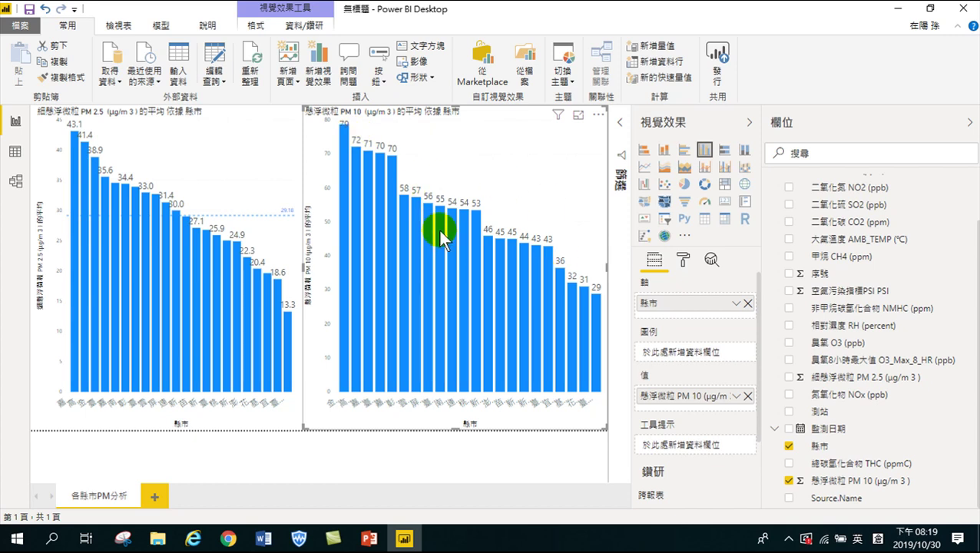
Add an average line (51.93) to the PM 10 chart, with its data label on the right
click(711, 259)
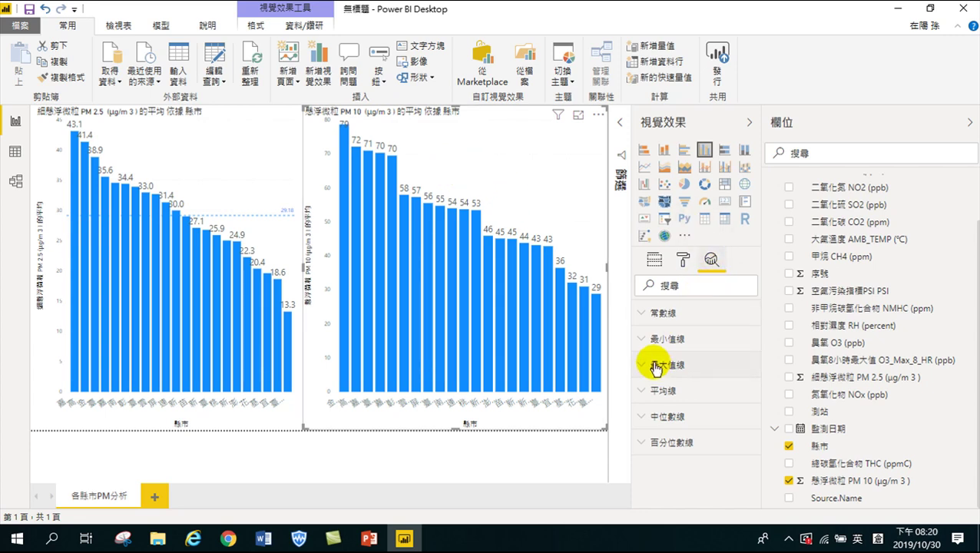
click(643, 392)
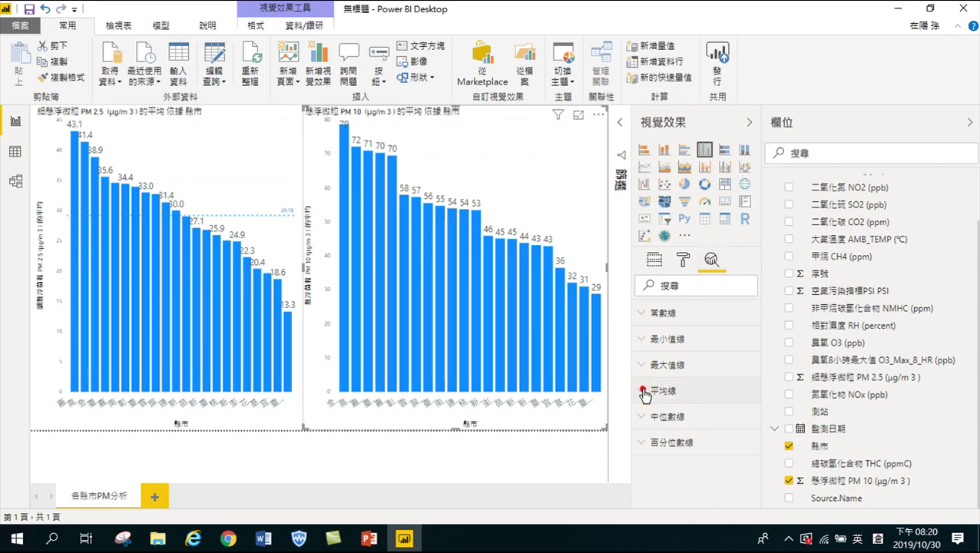
click(666, 427)
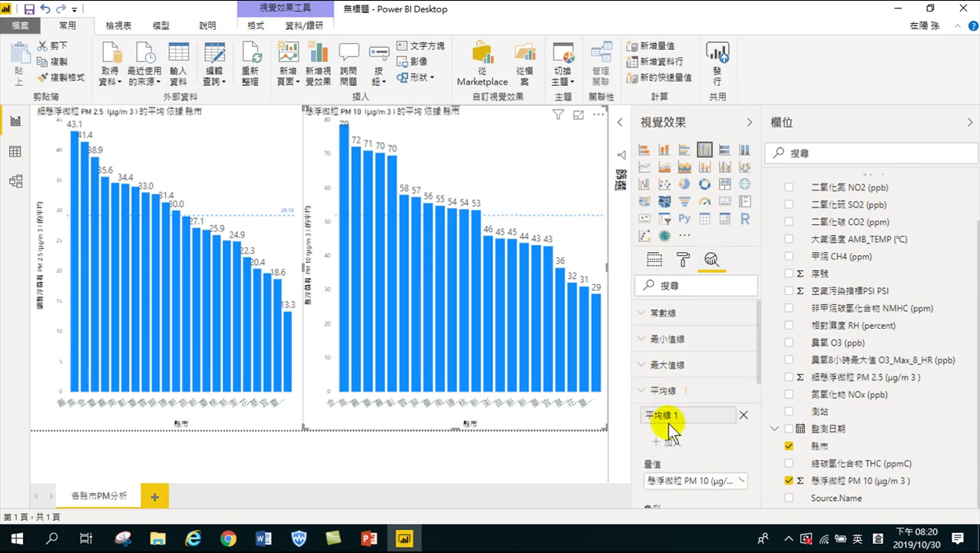
scroll(694, 404, down, 5)
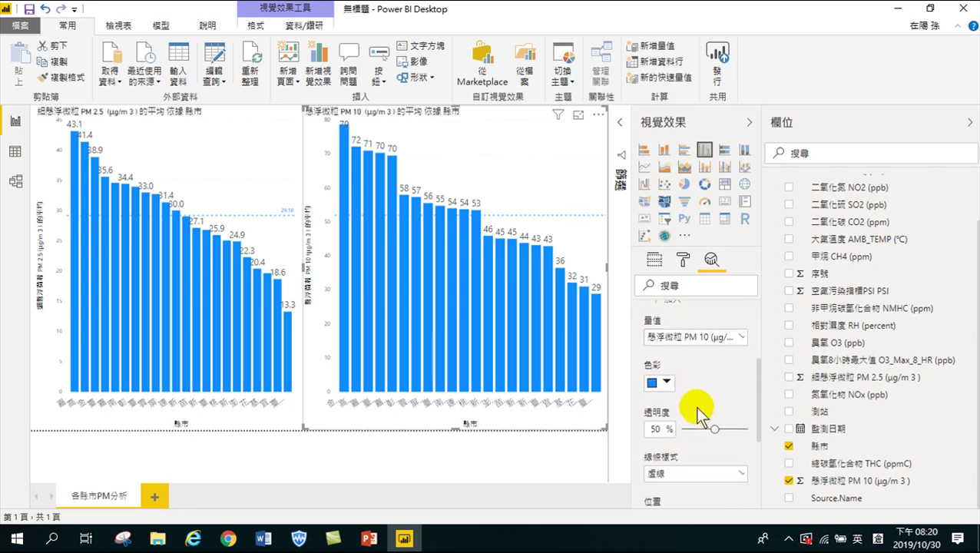
scroll(682, 370, down, 4)
click(676, 403)
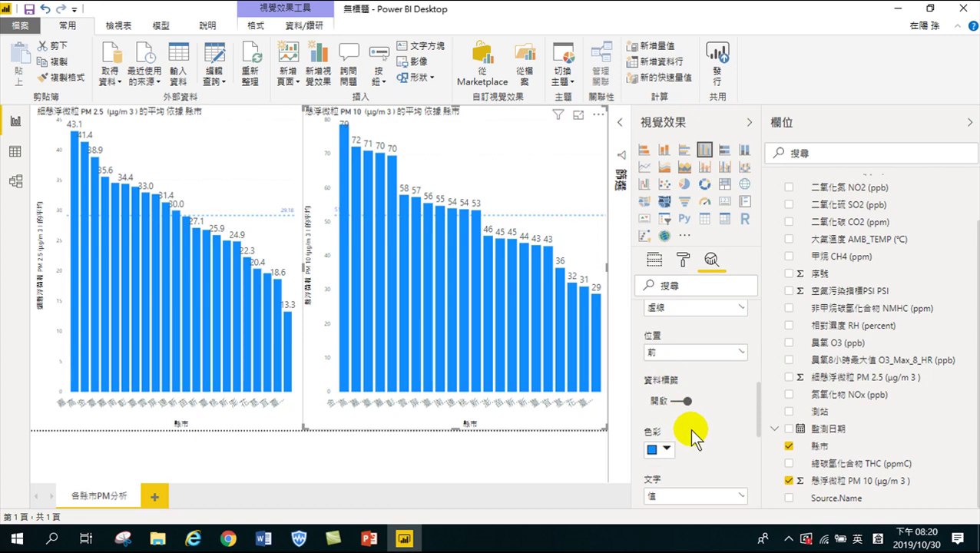
scroll(692, 431, down, 5)
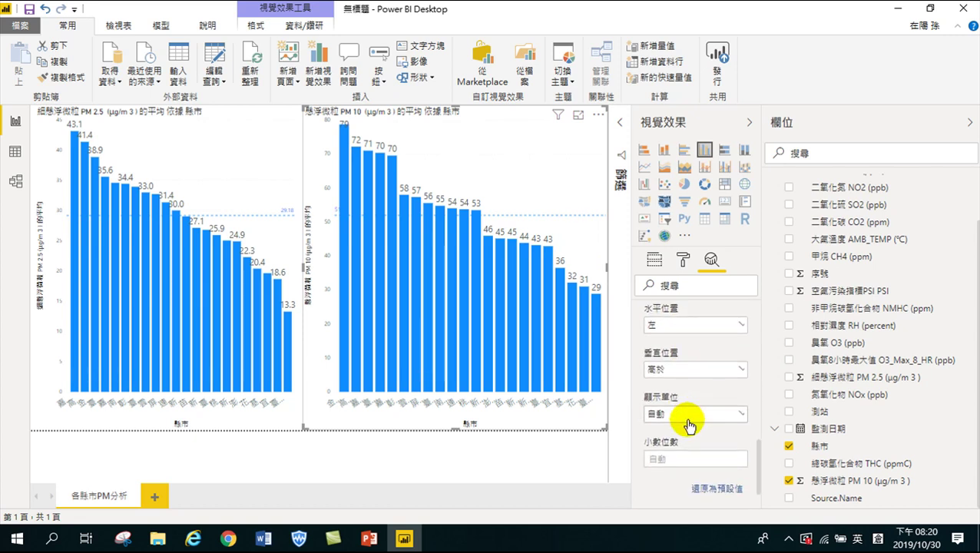
scroll(688, 424, down, 2)
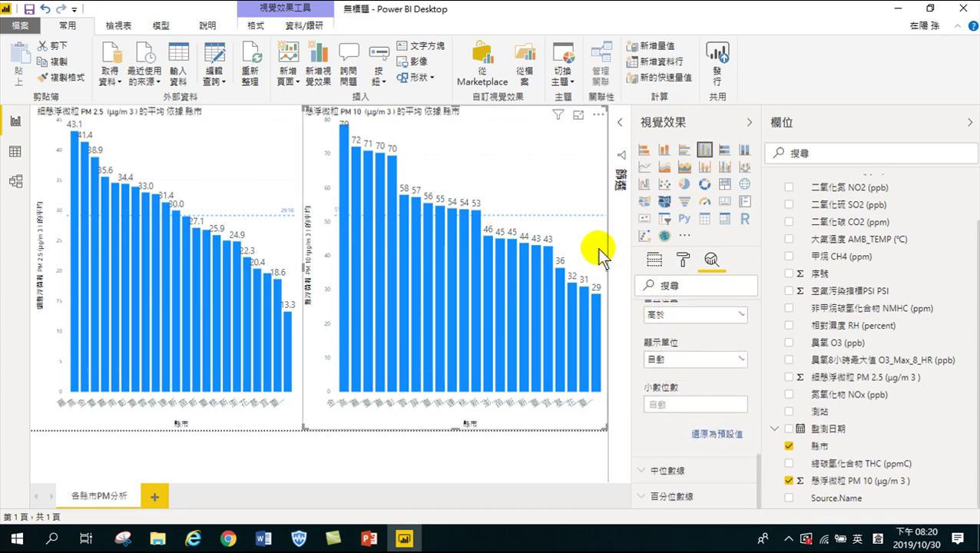
scroll(691, 367, up, 4)
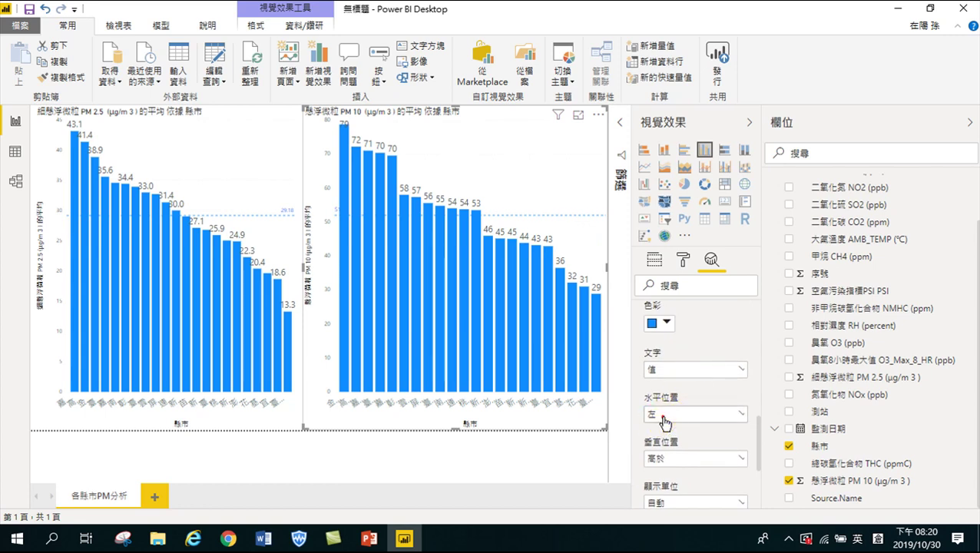
click(664, 419)
click(658, 449)
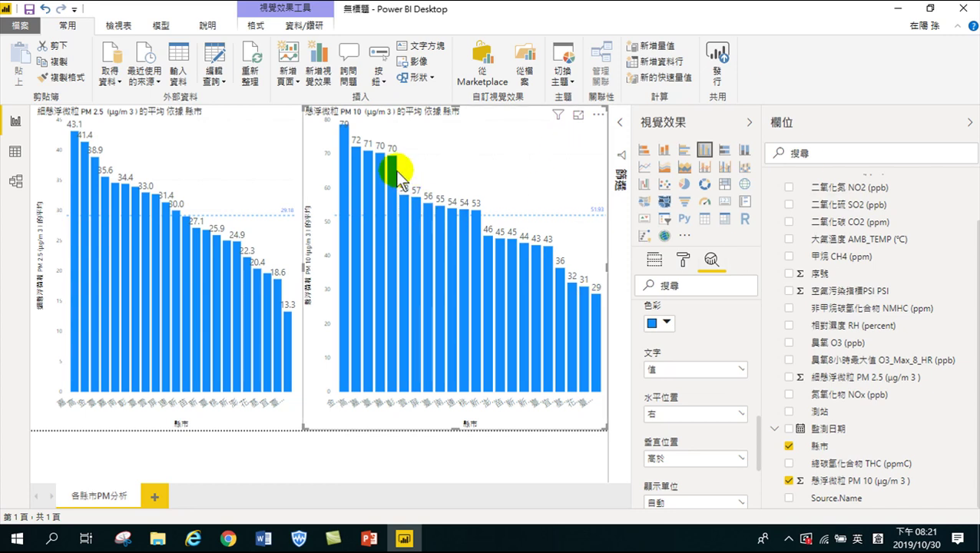
Add a blank second report page, 第 1 頁, beside 各縣市PM分析
mouse_move(393, 172)
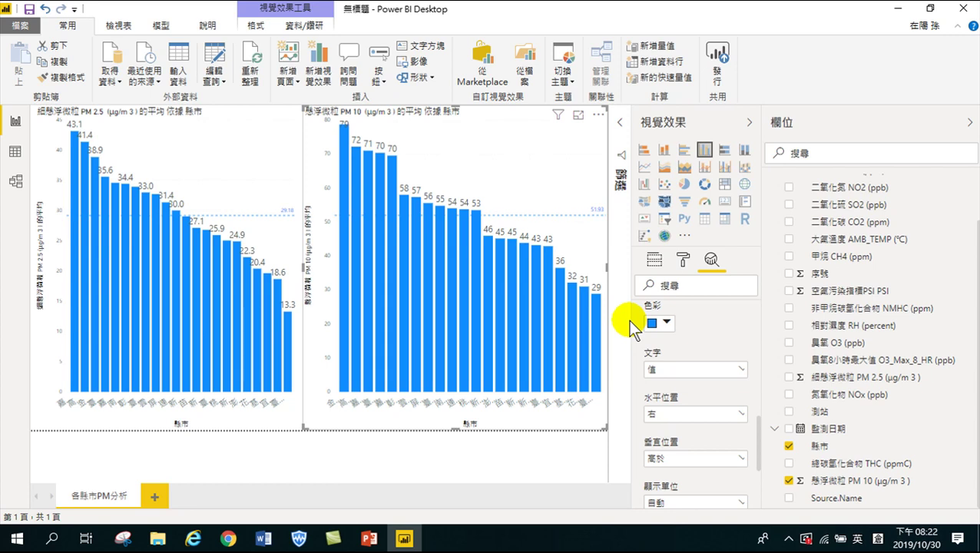
click(150, 495)
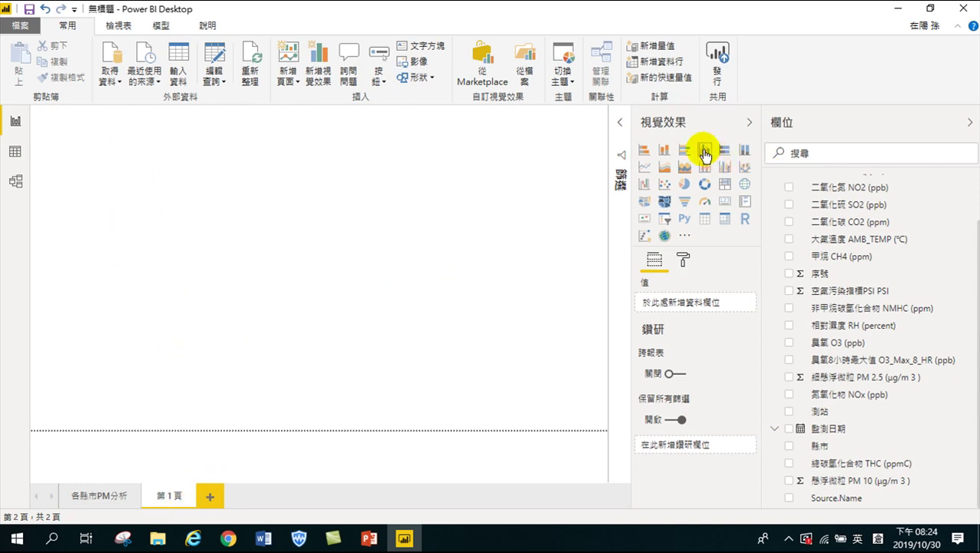
Place and enlarge a line chart plotting PM 2.5 totals by 監測日期 year for 2010–2012
click(644, 168)
drag(159, 228, 507, 394)
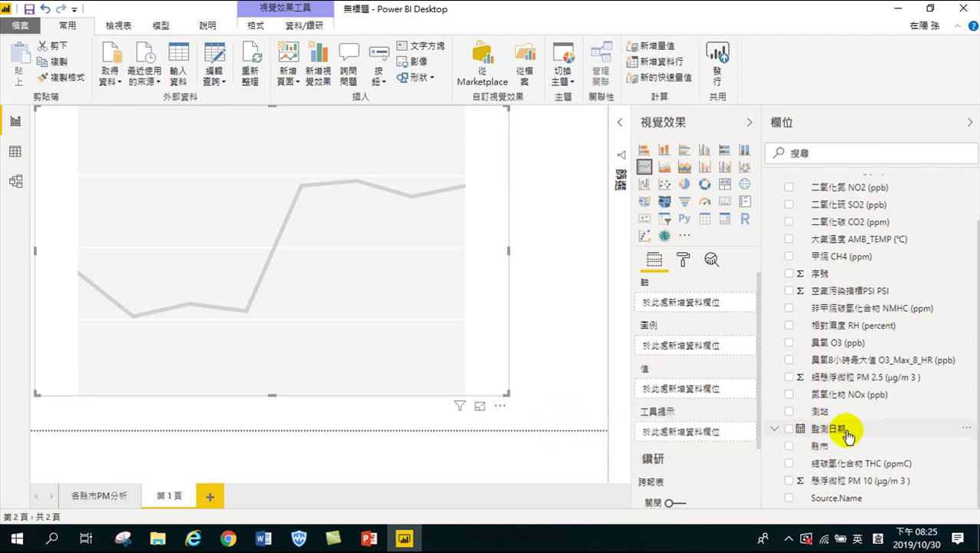
click(790, 429)
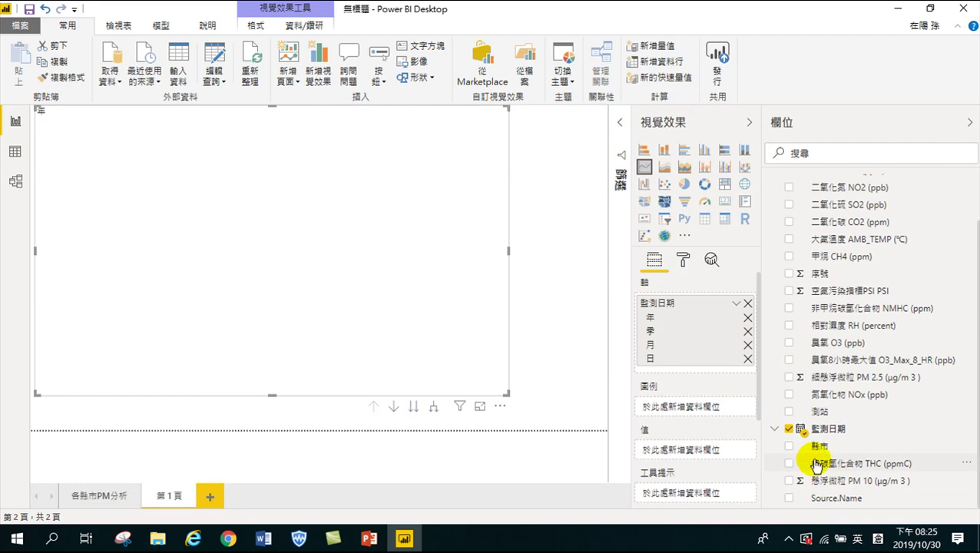
click(790, 377)
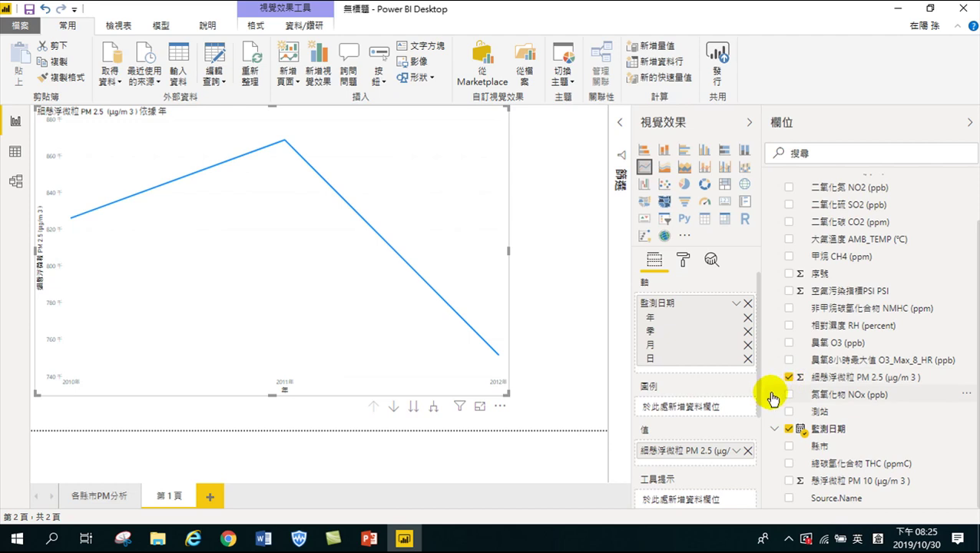
mouse_move(143, 182)
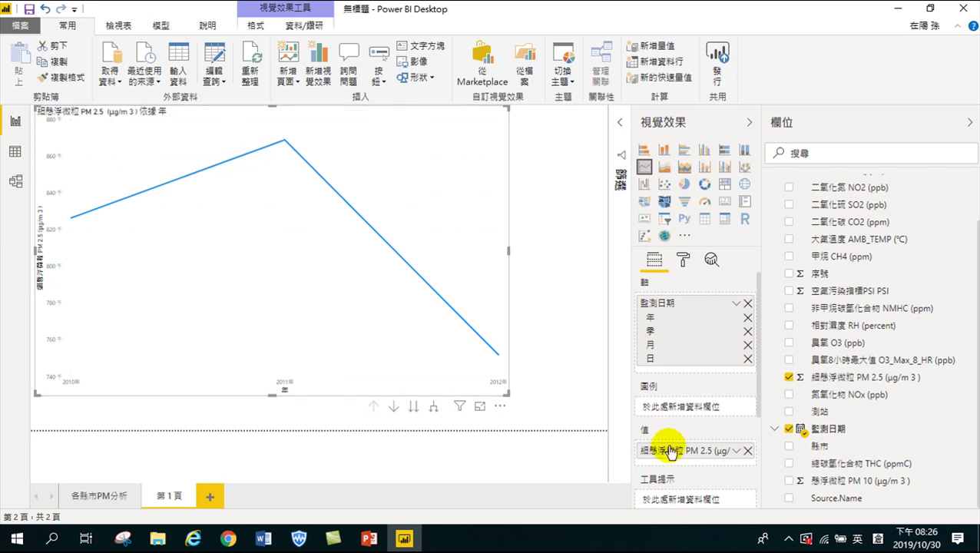
Change the PM 2.5 value's summarization from sum to 平均 (Average)
click(735, 451)
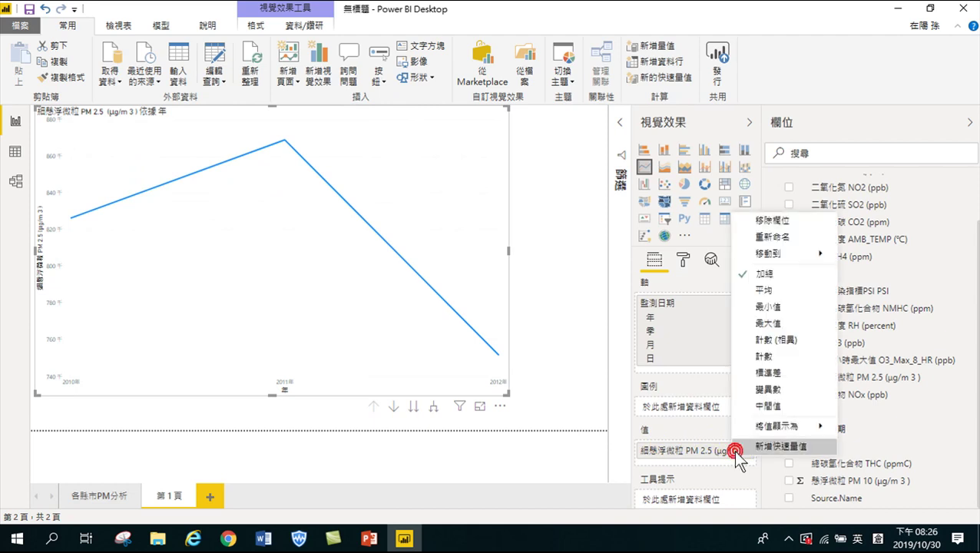
click(744, 290)
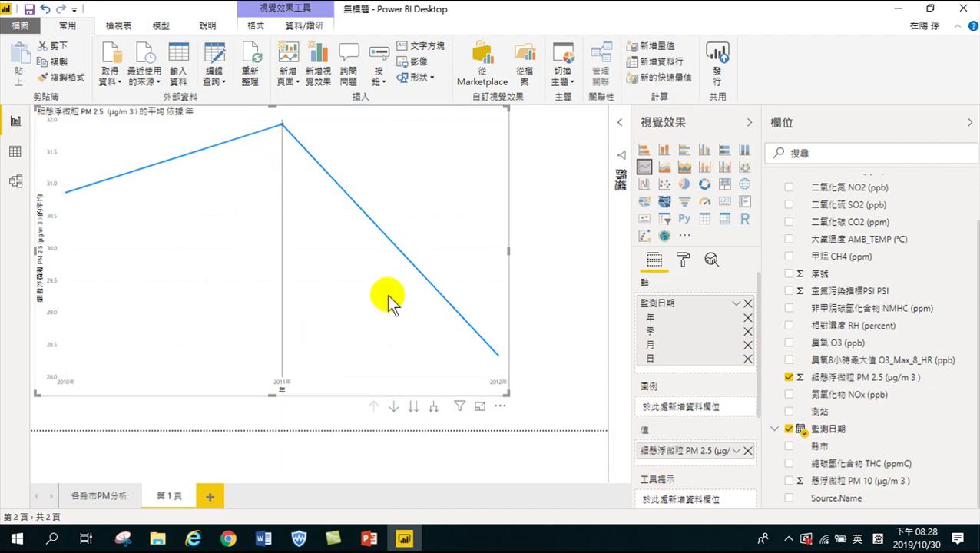
Convert the line chart into a column chart and drag its right edge to make it narrower
click(705, 150)
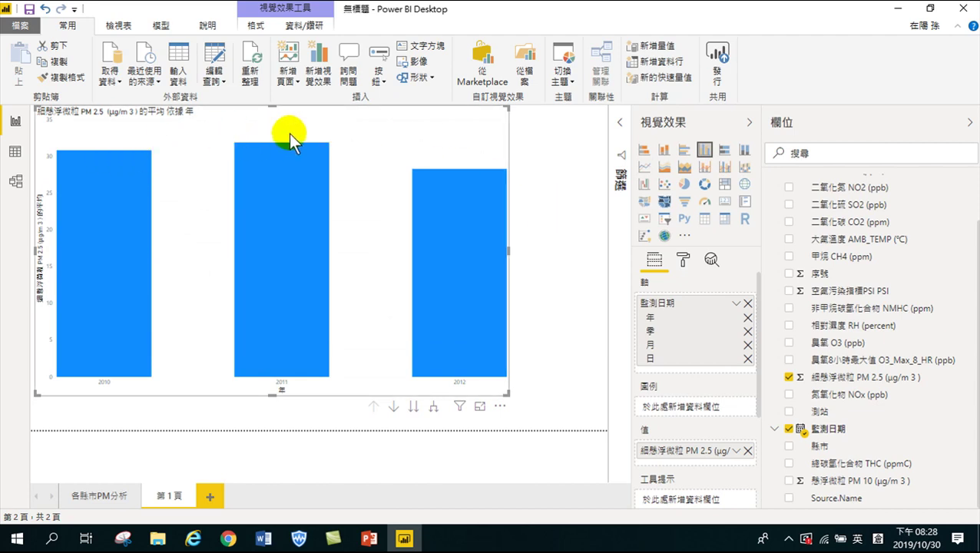
mouse_move(104, 152)
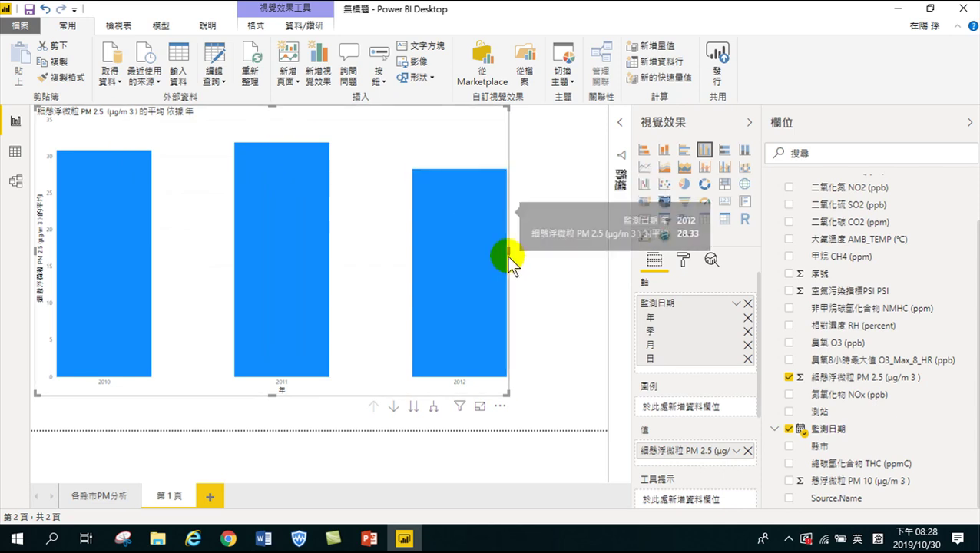
drag(507, 251, 288, 288)
mouse_move(253, 292)
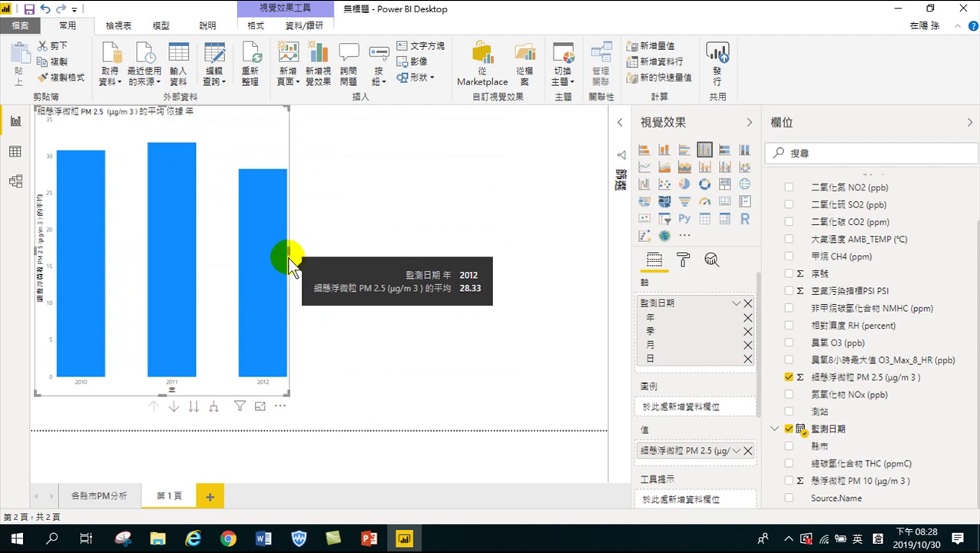
mouse_move(154, 184)
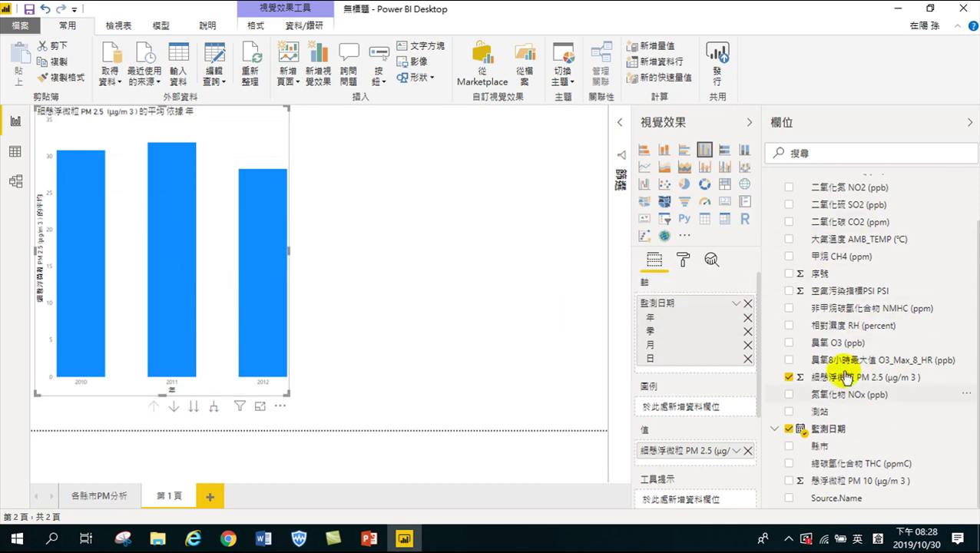
click(91, 296)
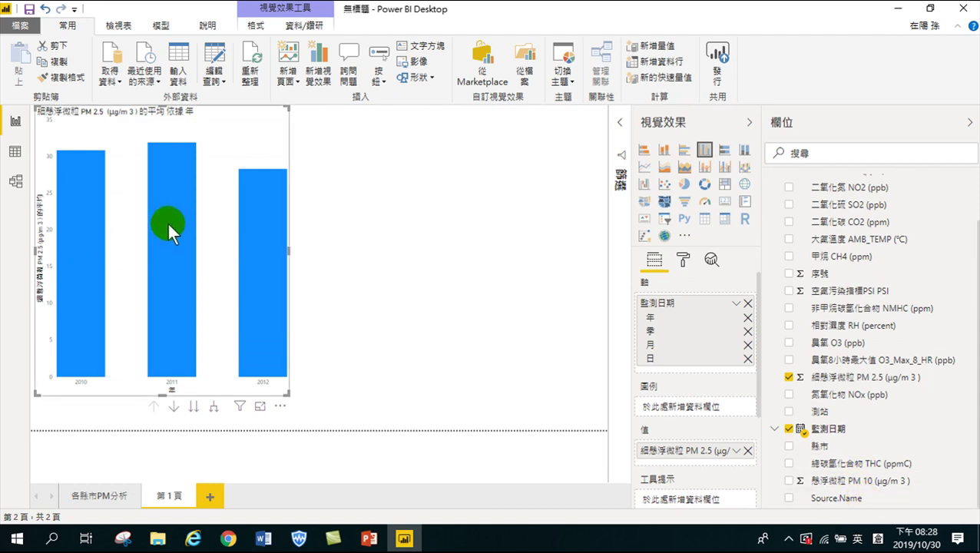
mouse_move(162, 222)
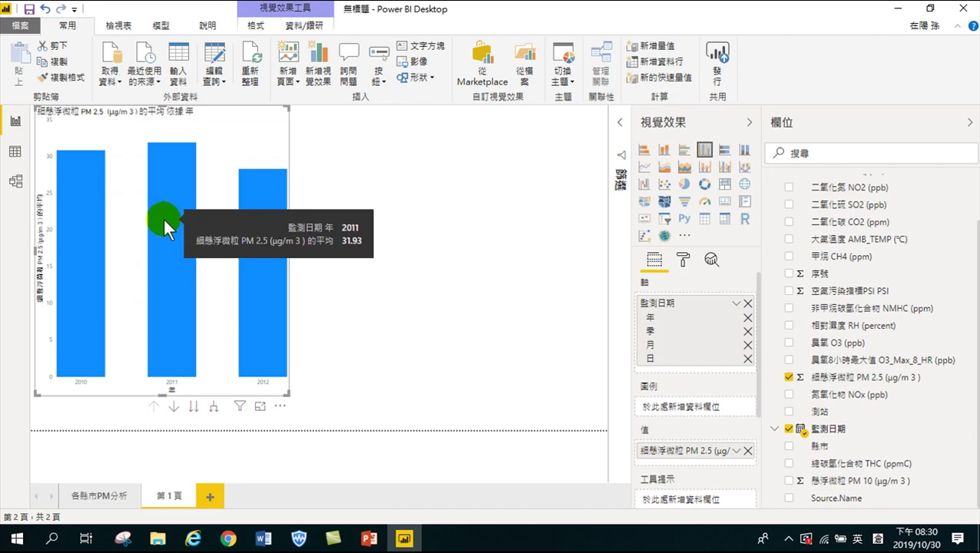
right_click(164, 221)
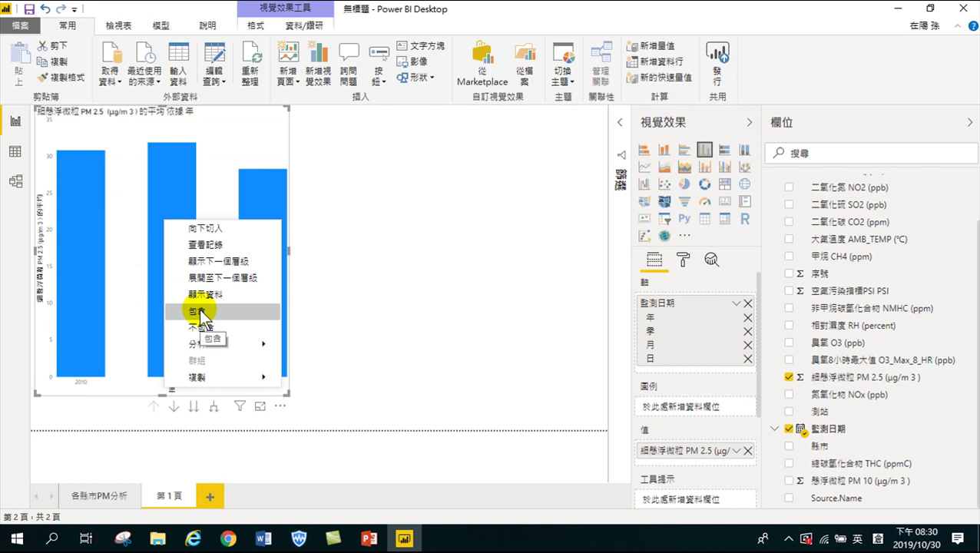
mouse_move(196, 344)
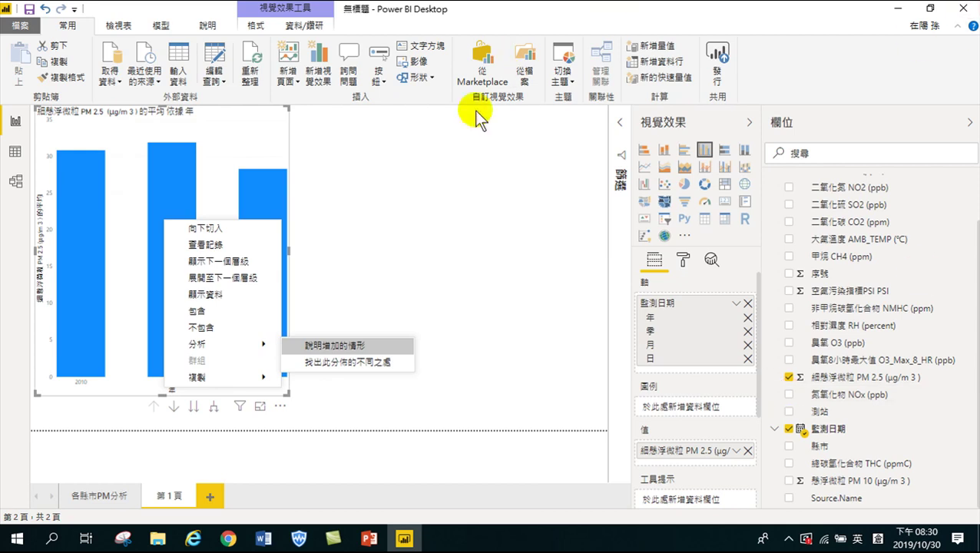
click(391, 144)
mouse_move(266, 395)
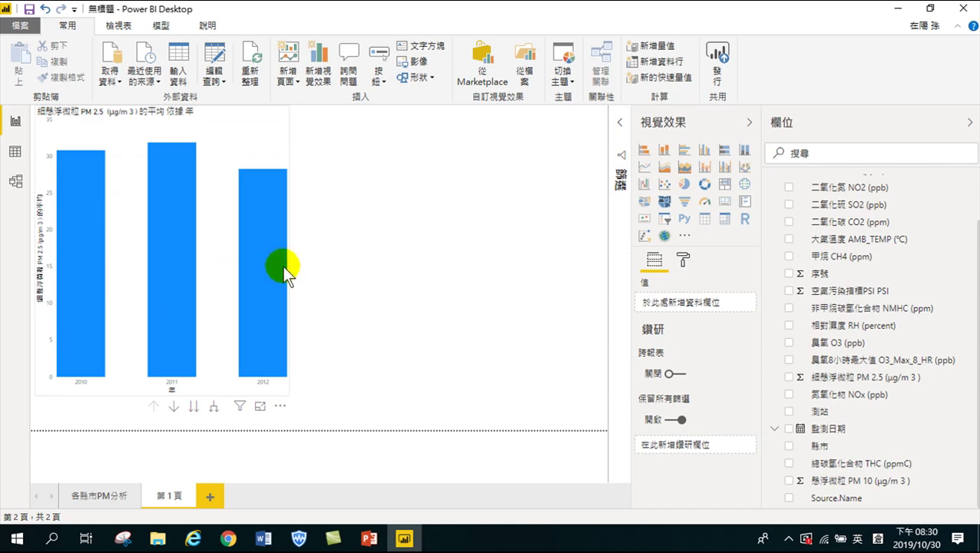
Show the 第 1 頁 page's format settings, such as page information, size and background
click(683, 261)
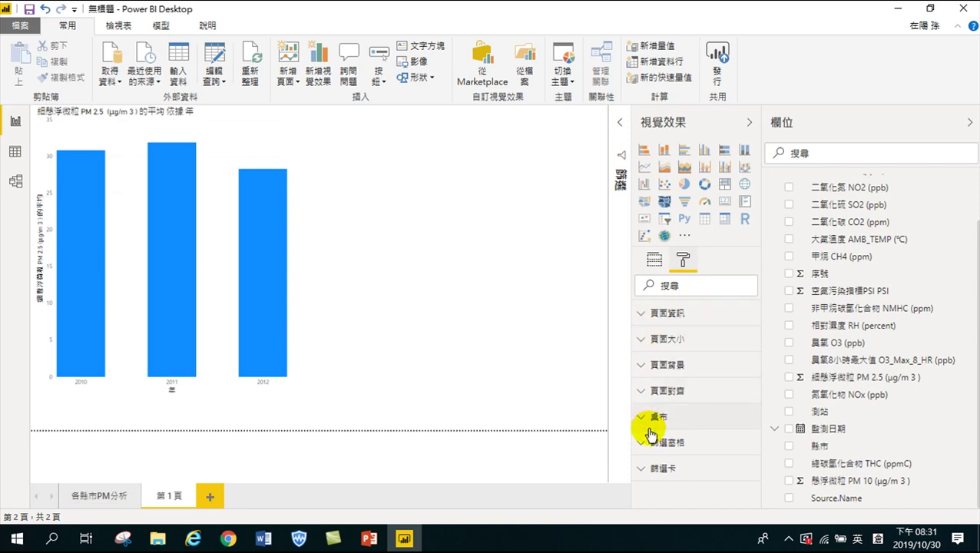
Turn on 資料標籤 for the PM 2.5 columns and raise the label text size to 16 pt
click(225, 136)
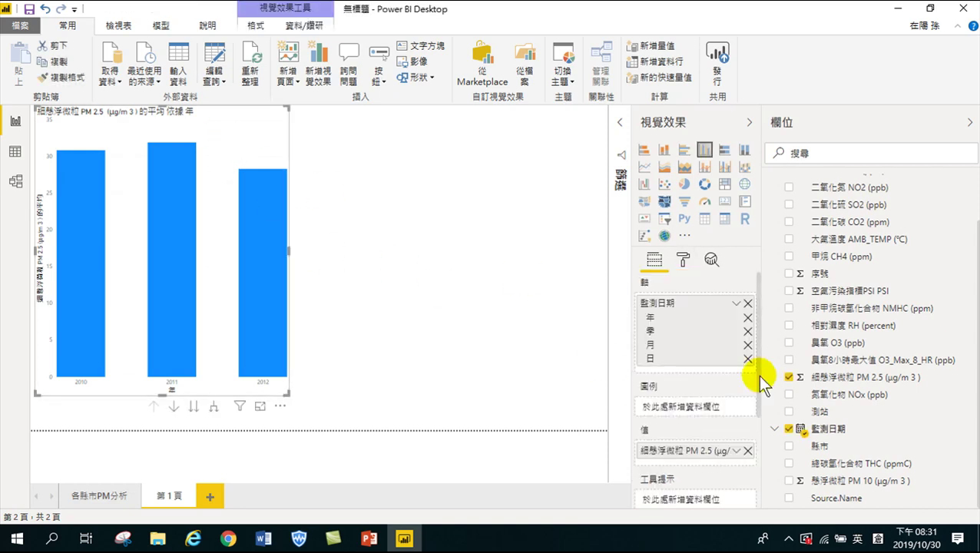
click(683, 260)
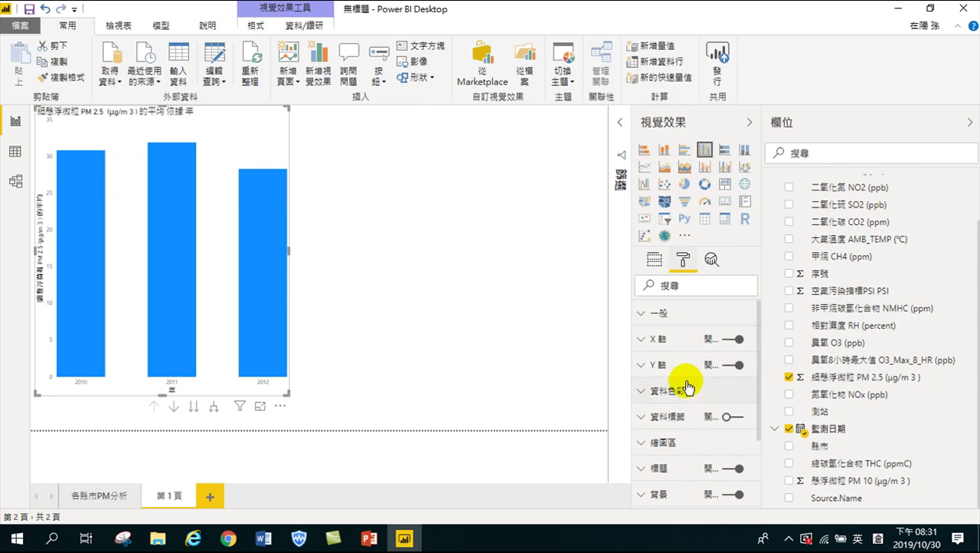
click(729, 416)
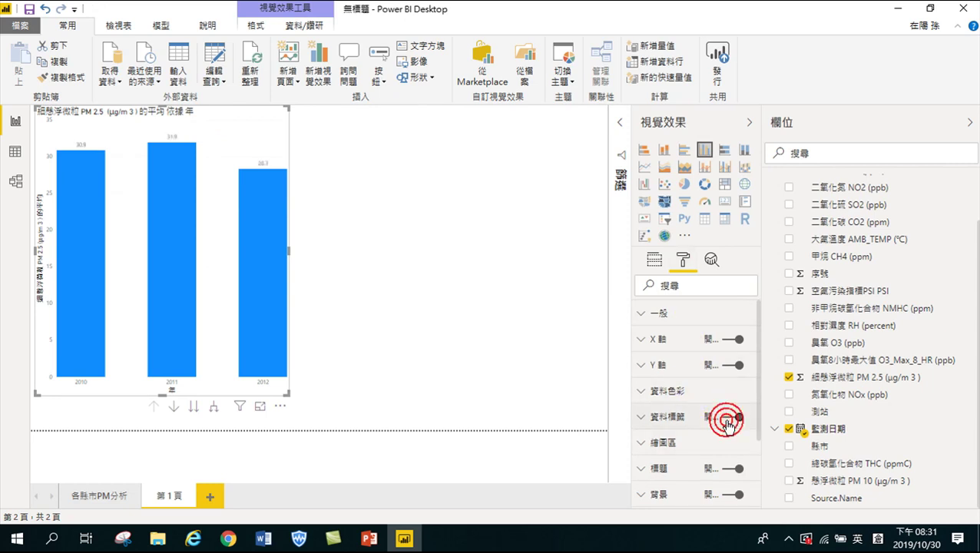
click(652, 420)
scroll(691, 443, down, 3)
scroll(688, 442, down, 5)
click(684, 444)
click(684, 444)
click(684, 445)
click(684, 445)
click(684, 444)
click(684, 445)
click(684, 445)
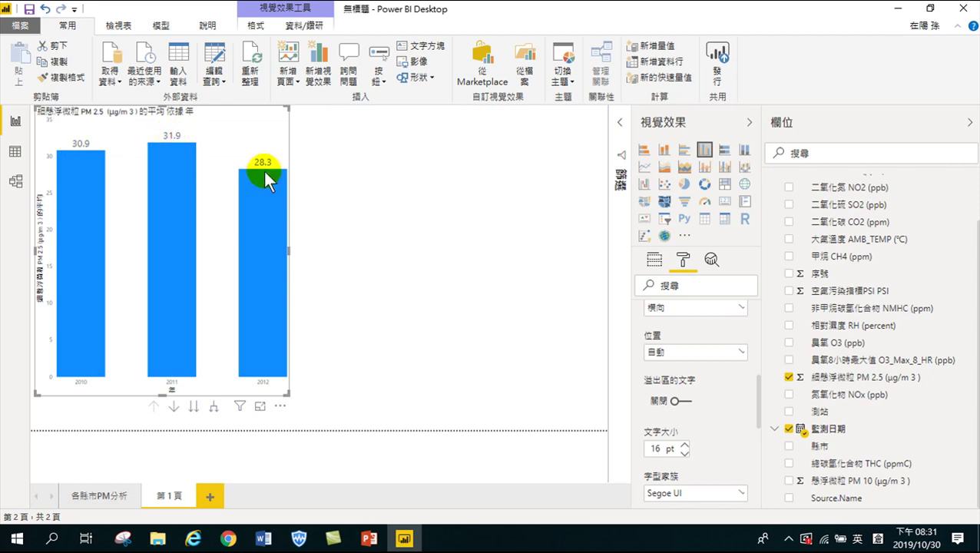
mouse_move(265, 180)
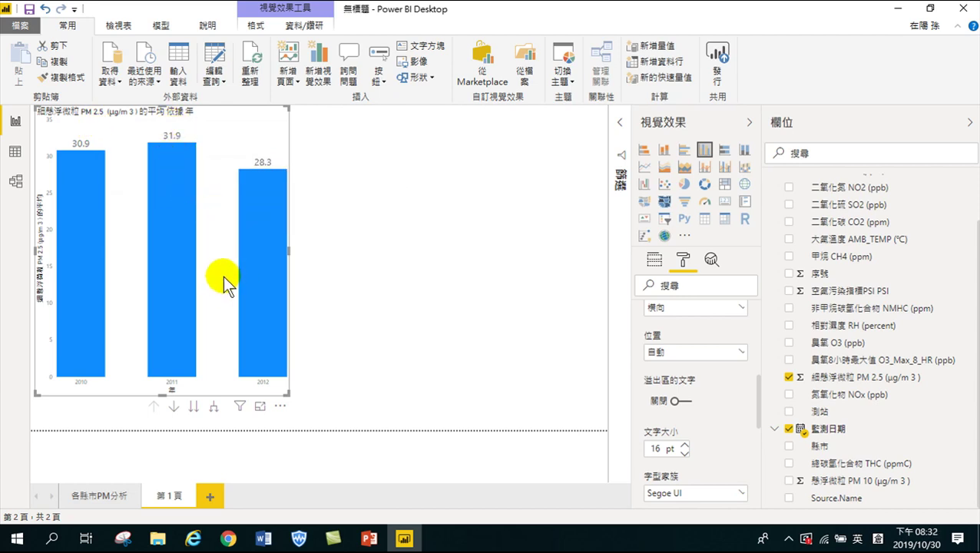
click(161, 263)
click(89, 167)
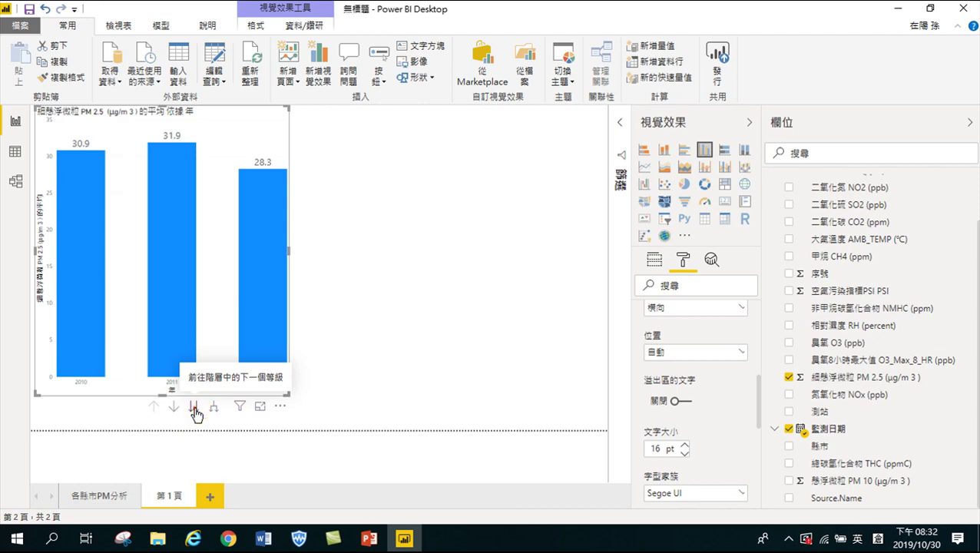
Drill the PM 2.5 chart to quarters, widen it, then drill to monthly averages
click(195, 407)
drag(284, 392, 534, 408)
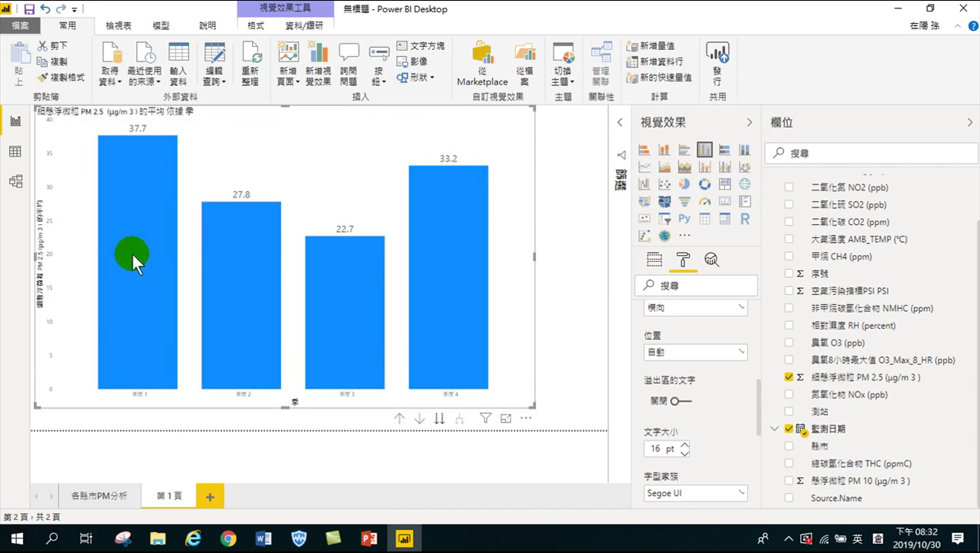
mouse_move(130, 272)
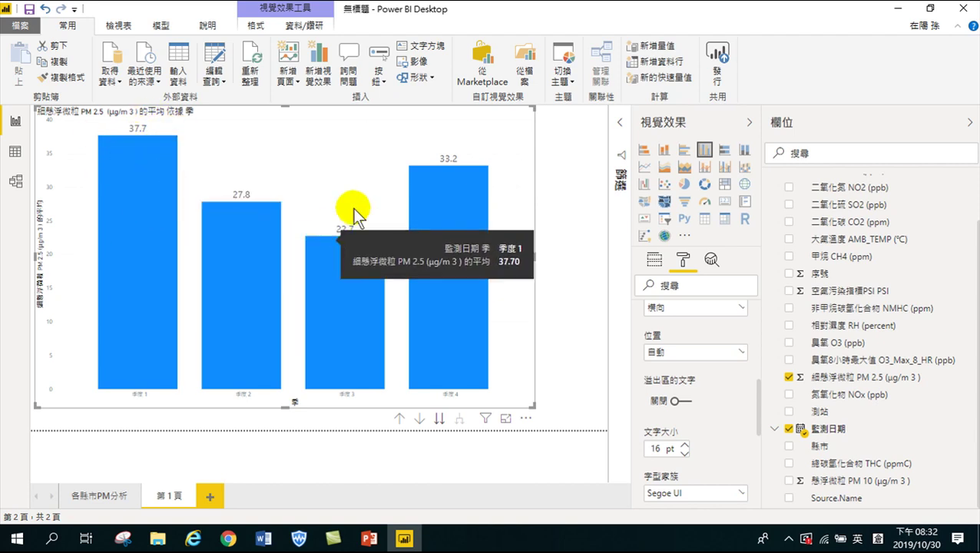
click(438, 418)
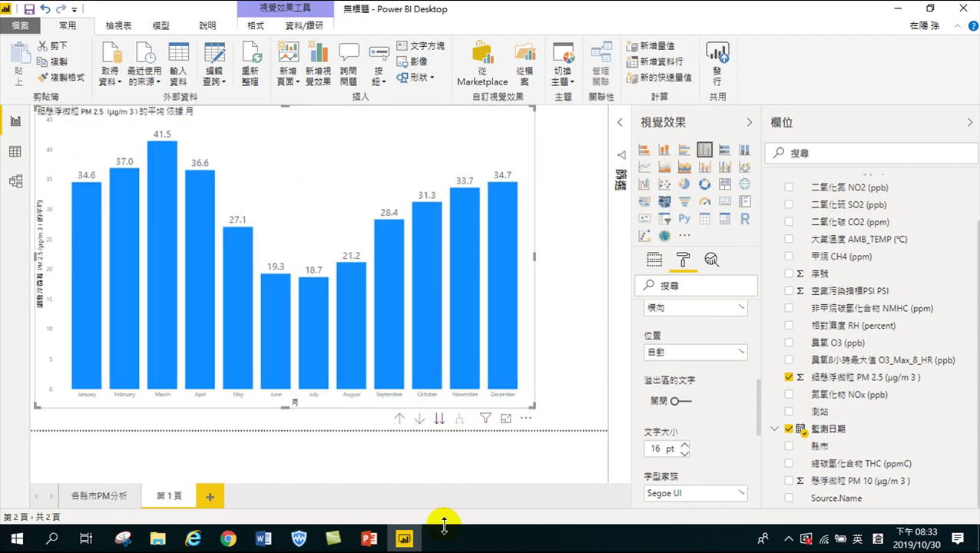
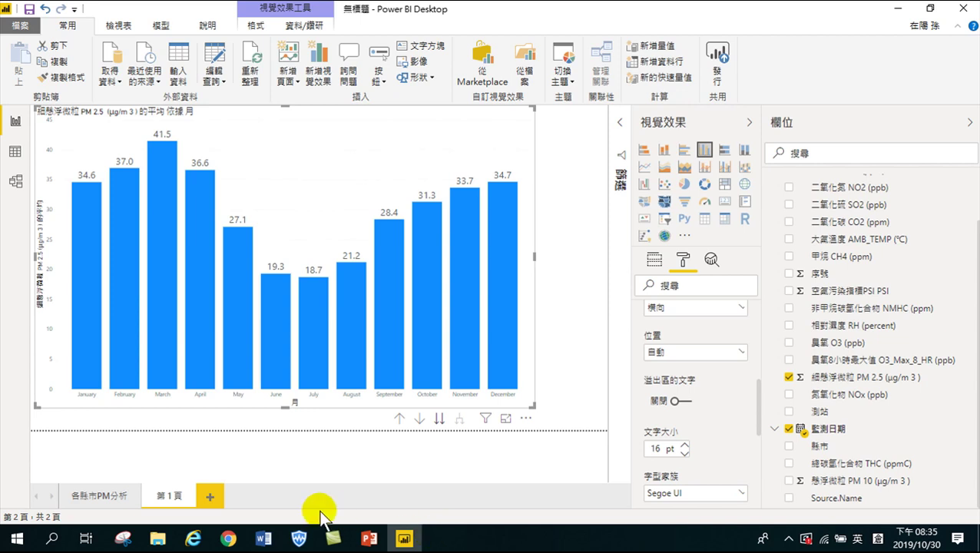
Drill the PM2.5 average chart up twice, months to quarters to years, showing 2010–2012 averages
click(170, 148)
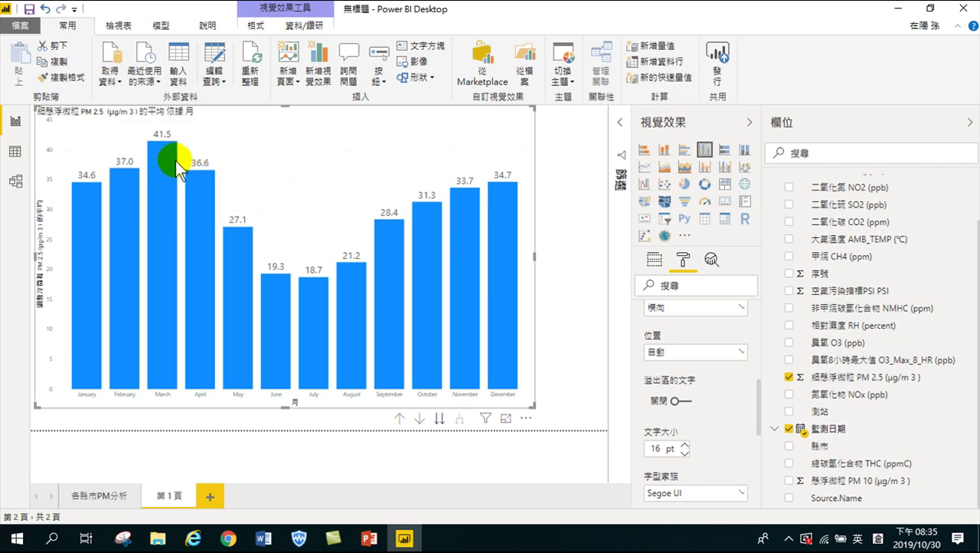
click(168, 147)
mouse_move(168, 147)
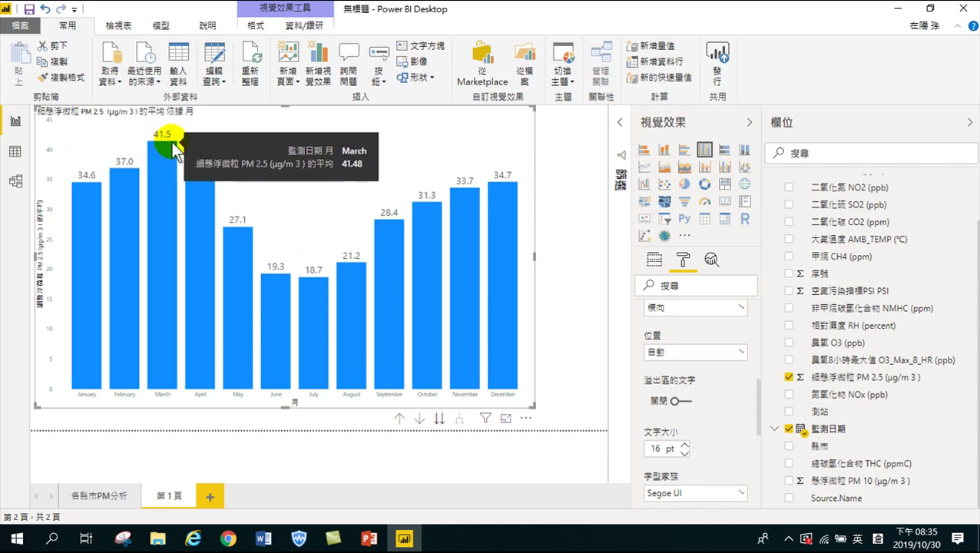
click(169, 144)
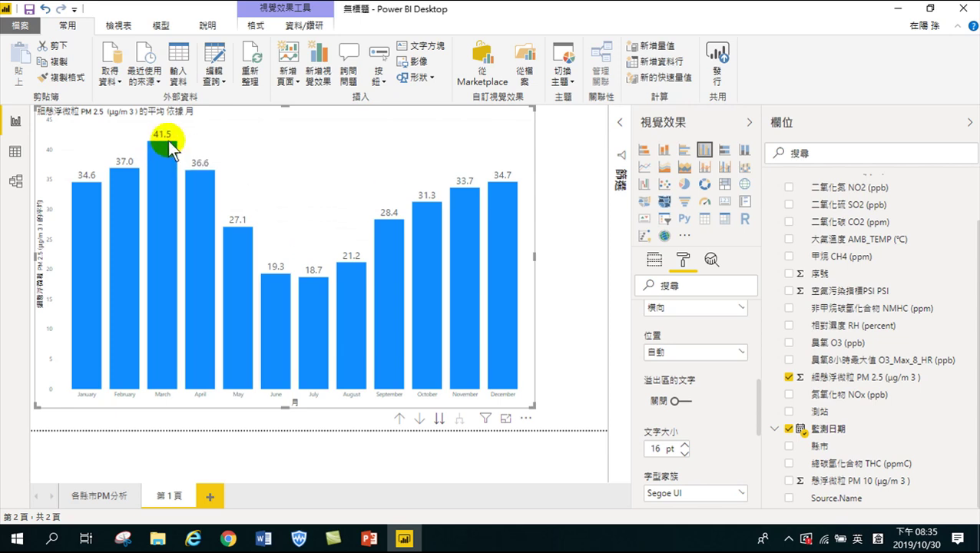
click(142, 158)
click(154, 158)
mouse_move(152, 150)
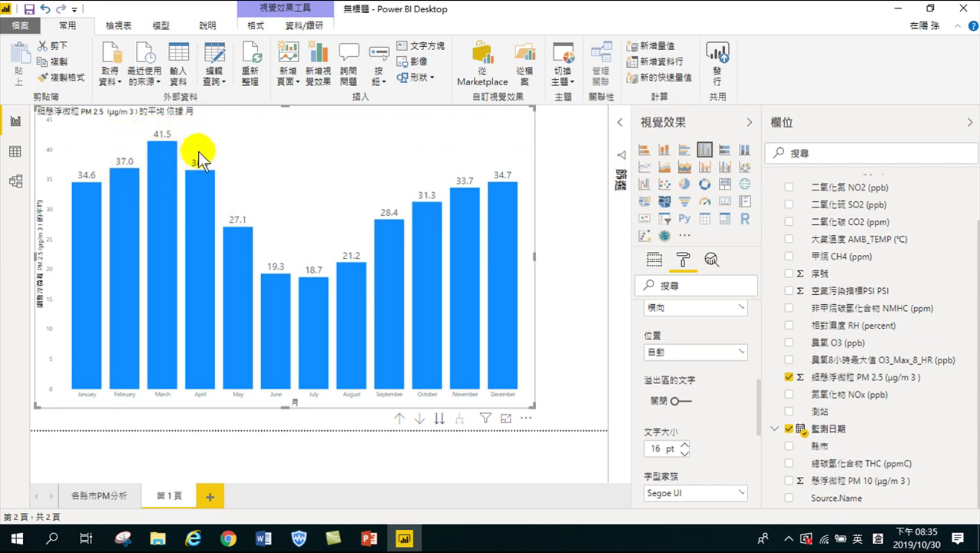
click(181, 189)
click(399, 418)
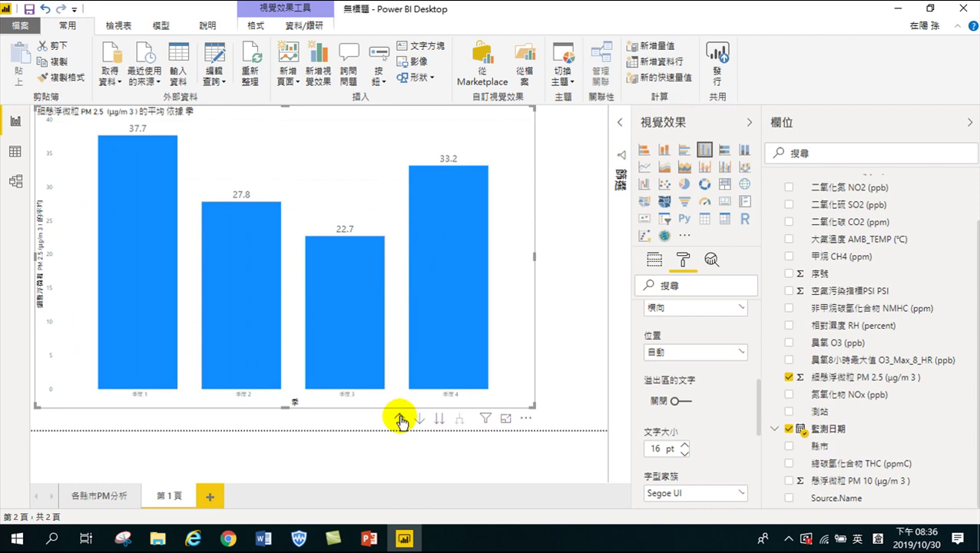
click(399, 419)
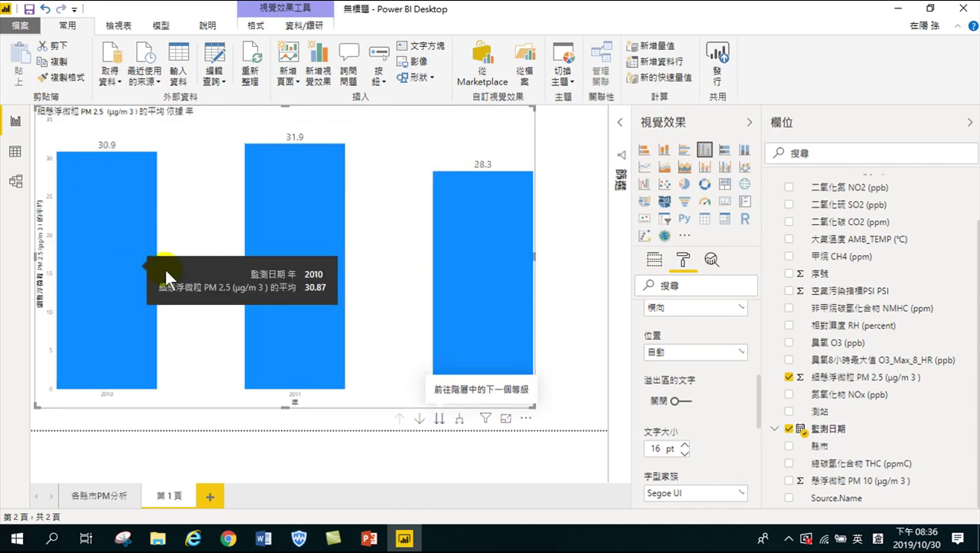
mouse_move(314, 260)
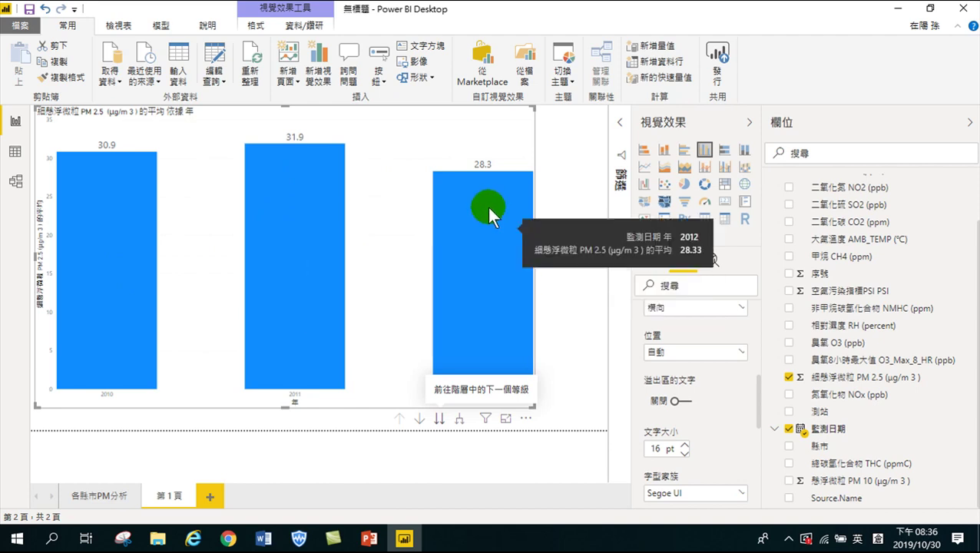
Rename the 第 1 頁 page to 各年PM2.5 and narrow the yearly chart to the page's left part
click(169, 494)
text(各)
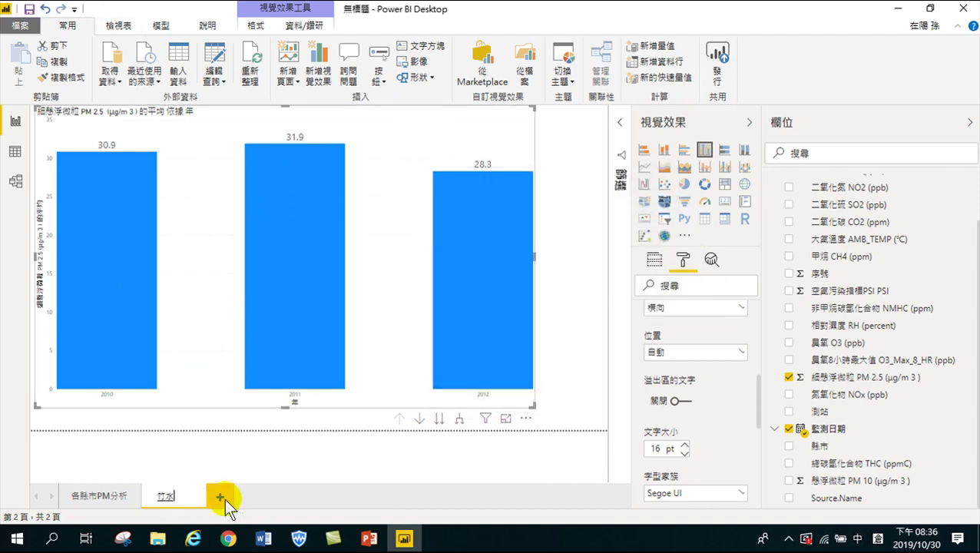
text(年PM2.5)
click(280, 455)
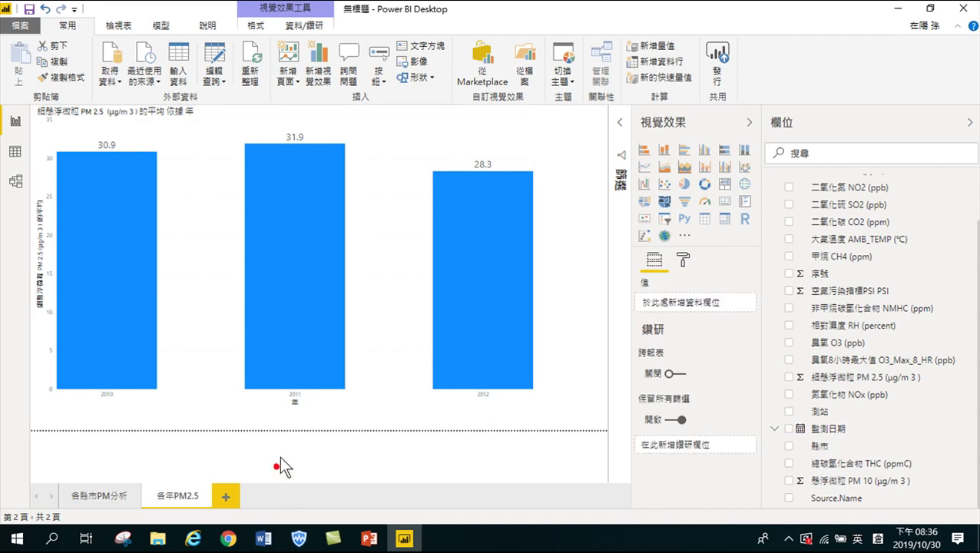
click(396, 199)
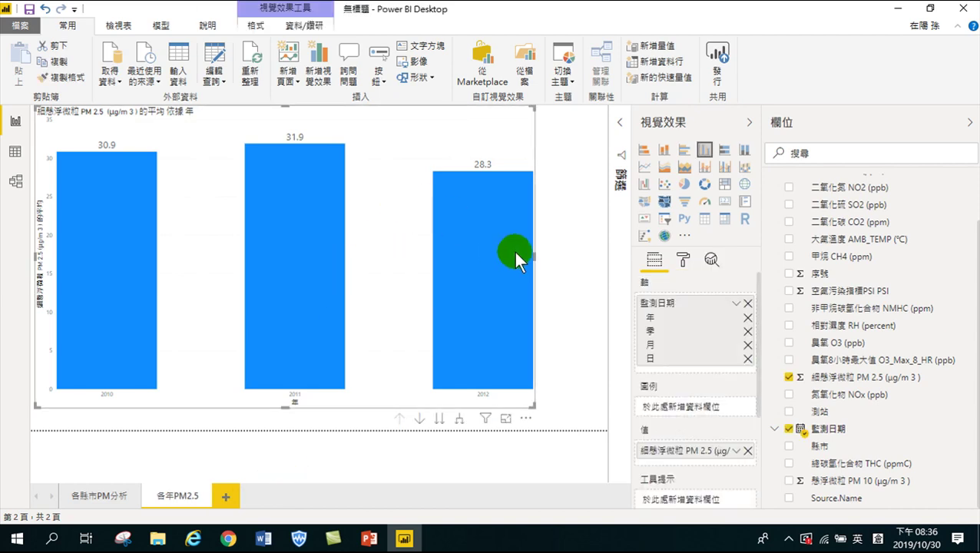
drag(536, 259, 332, 279)
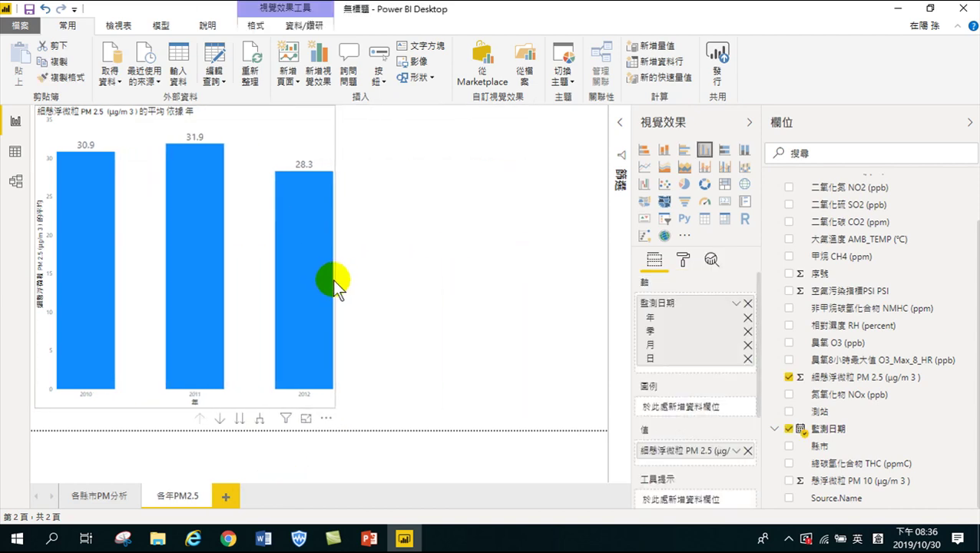
Copy the county PM2.5 chart from 各縣市PM分析 and paste it right of the yearly chart
click(99, 495)
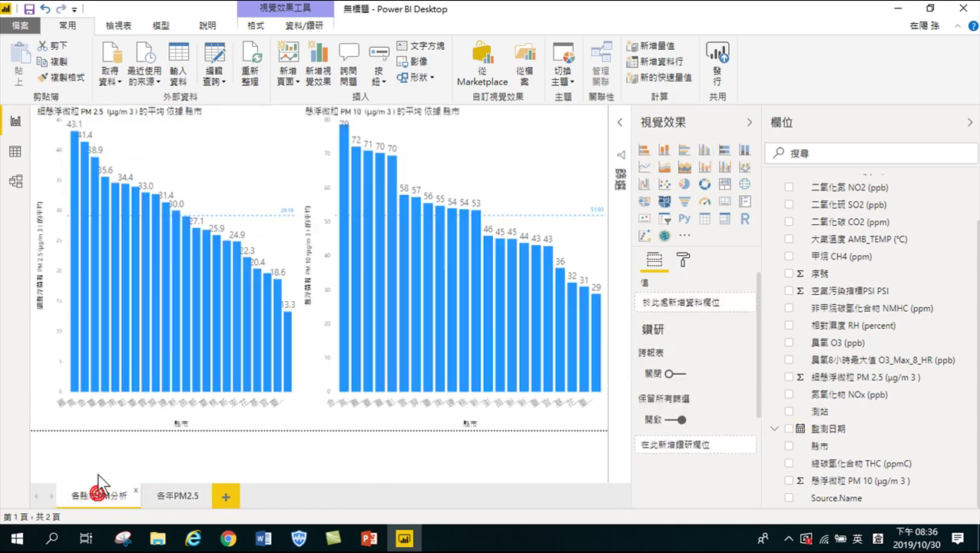
click(239, 157)
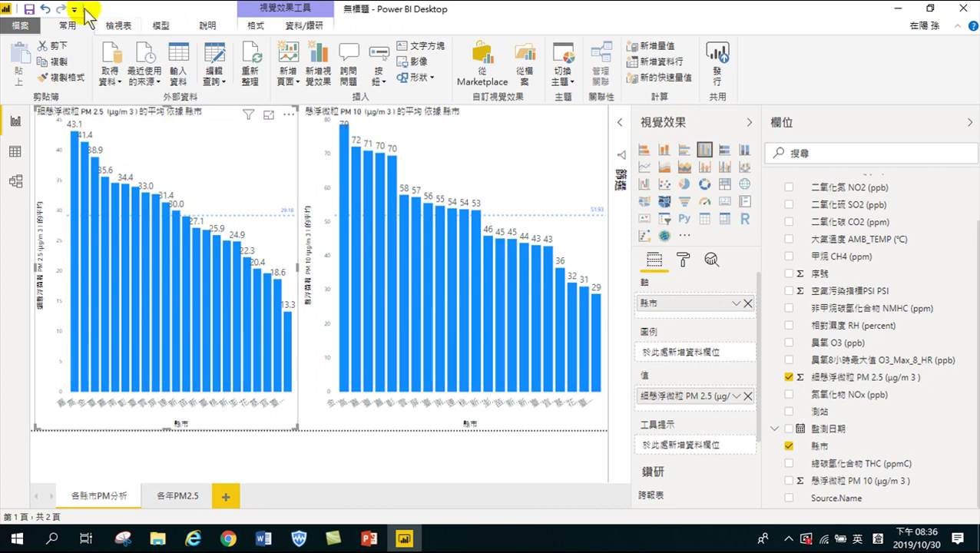
click(176, 496)
click(246, 438)
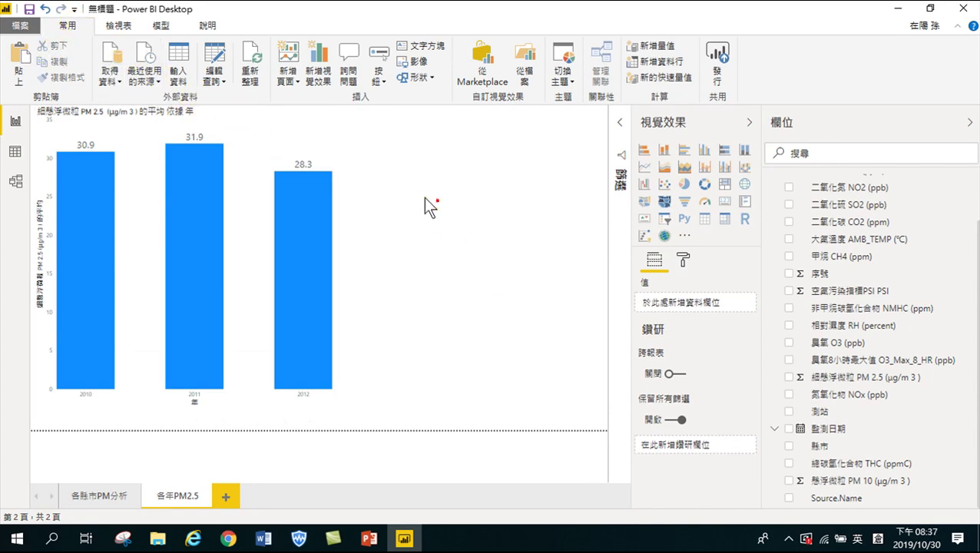
click(20, 65)
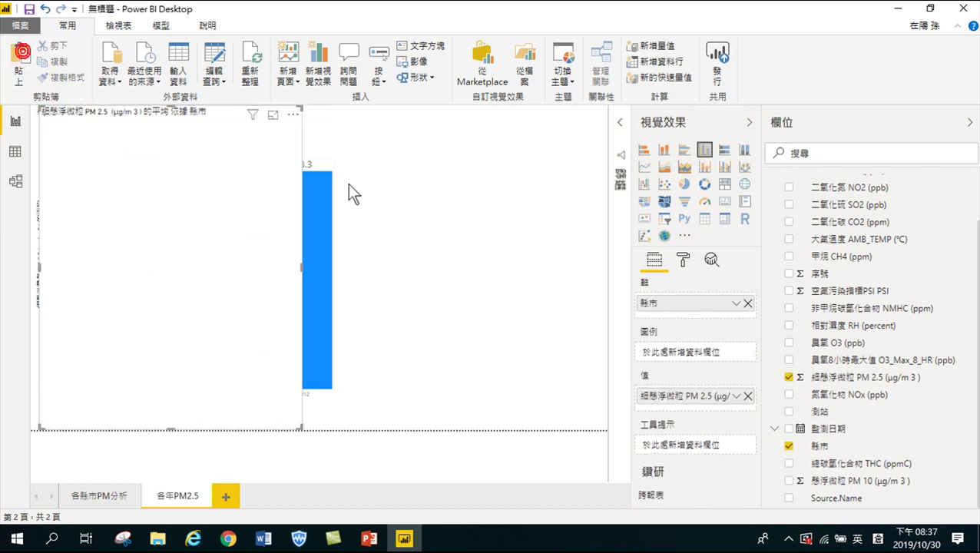
drag(139, 104, 485, 120)
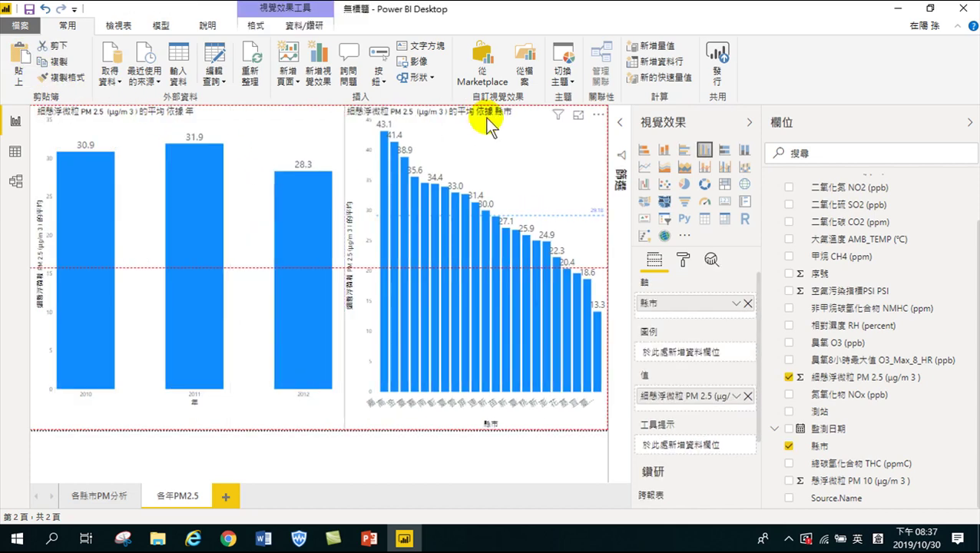
Turn on data labels and add a dashed average line to the county PM2.5 chart
click(438, 261)
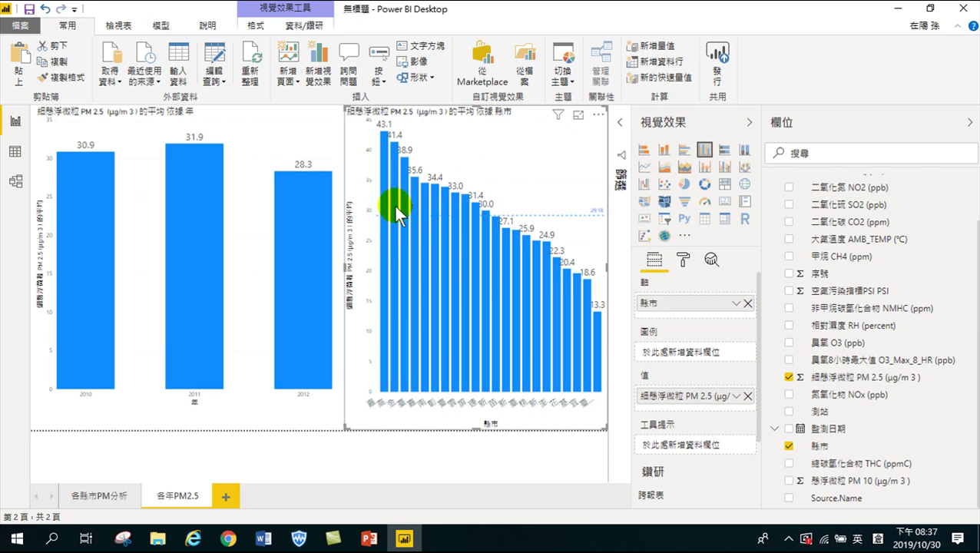
click(443, 291)
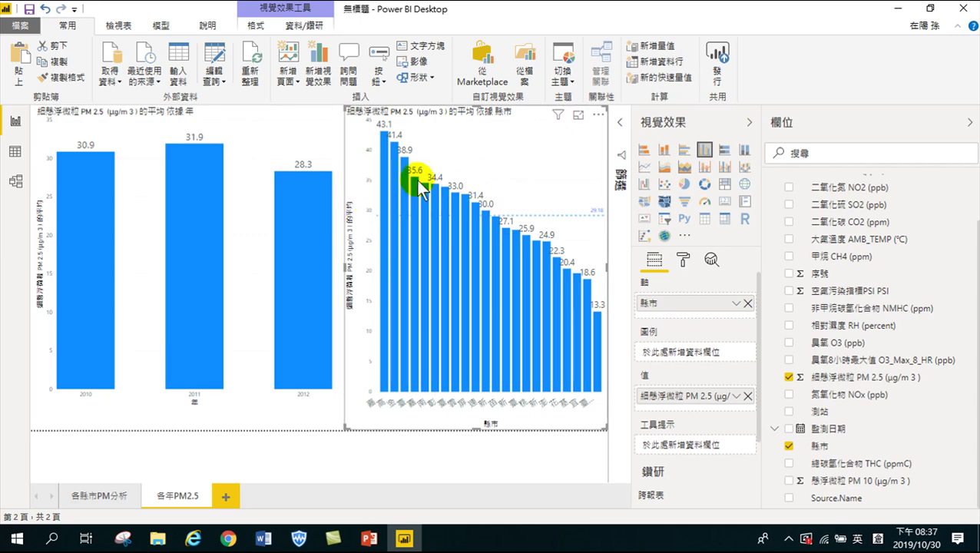
click(460, 216)
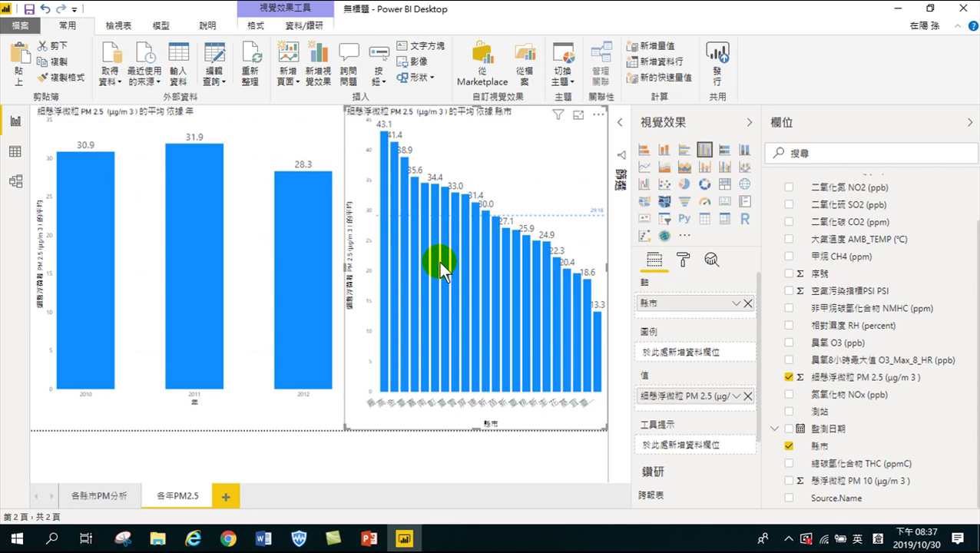
click(682, 259)
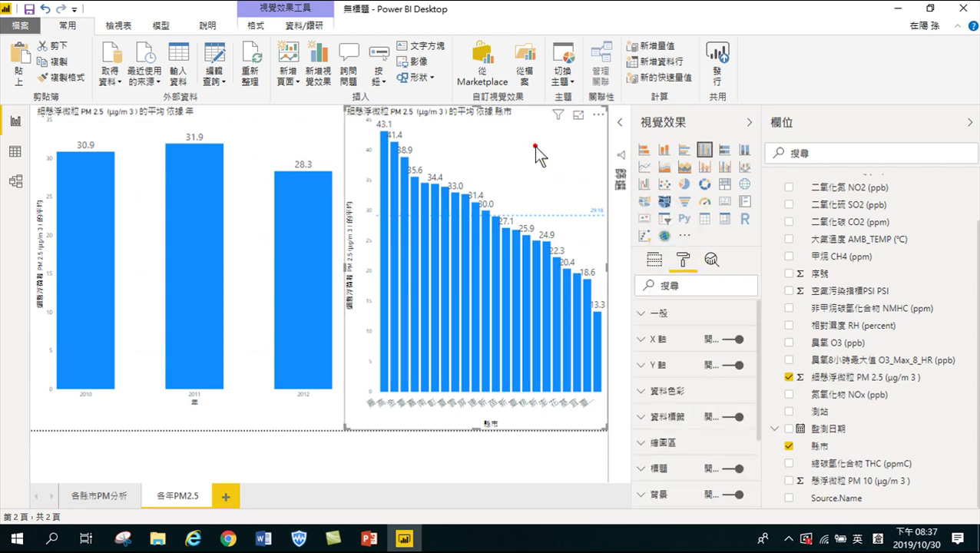
click(654, 259)
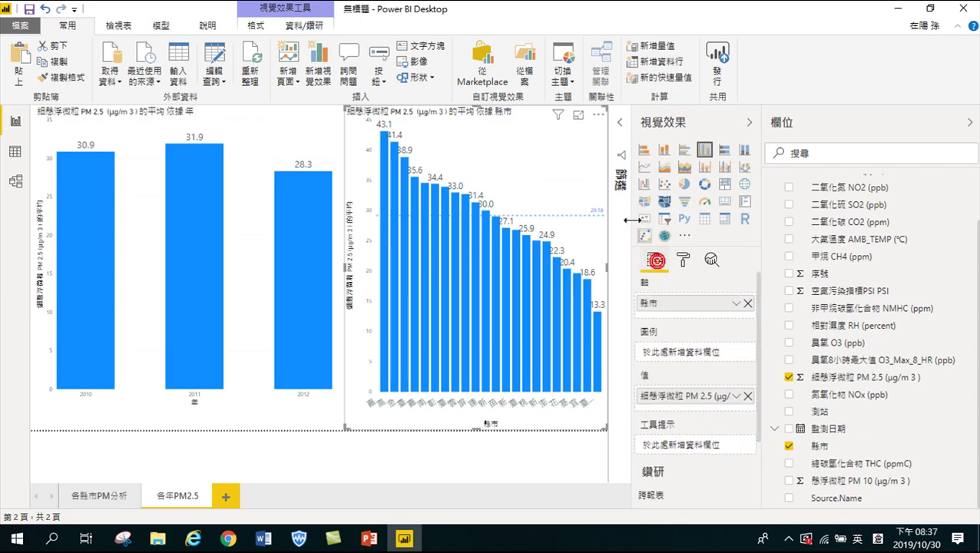
click(620, 122)
Filter the county chart to PM2.5 average 大於 35, leaving four counties (43.1 to 35.6)
click(400, 137)
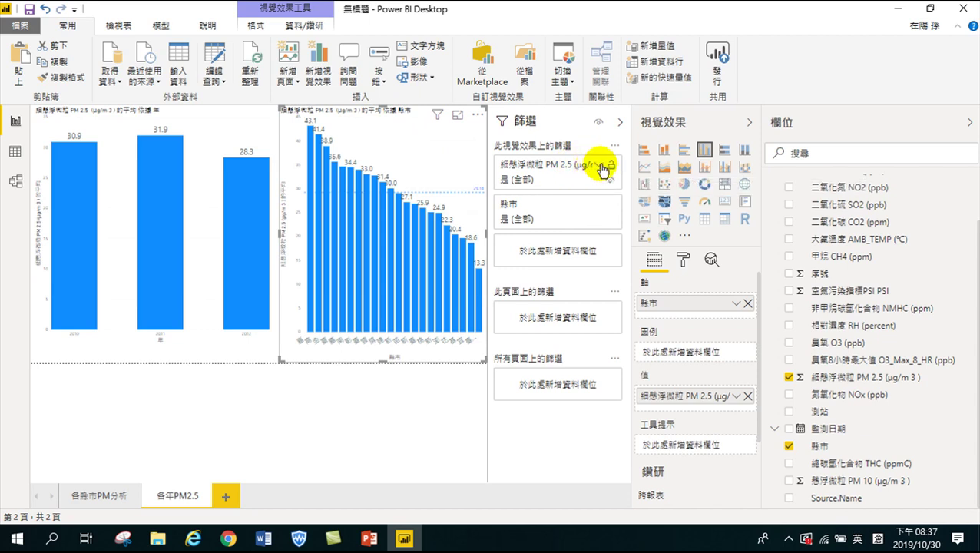
click(599, 165)
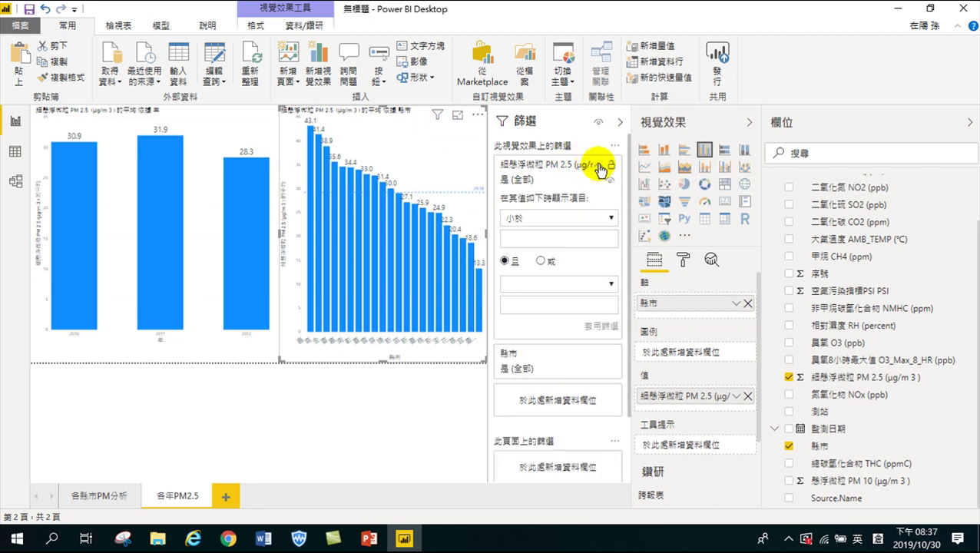
click(535, 219)
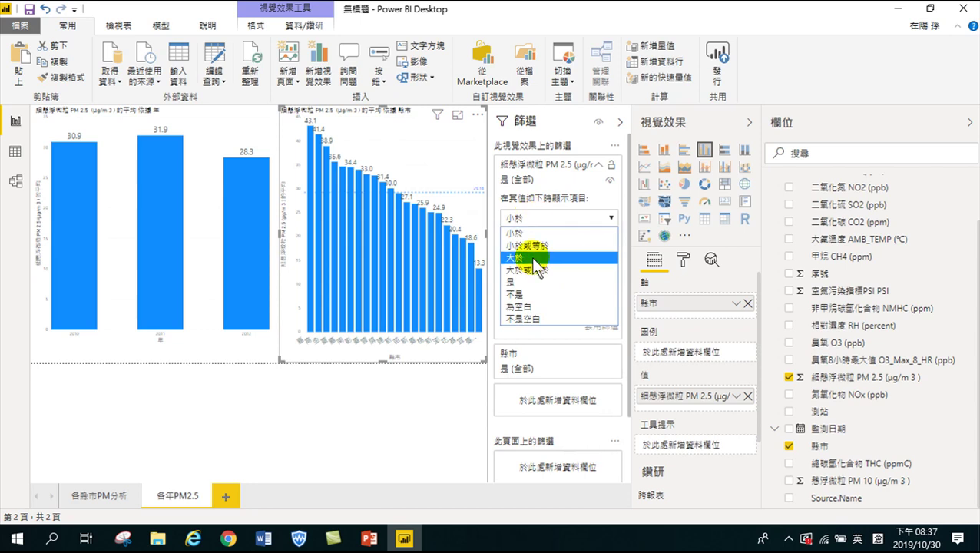
click(531, 258)
click(522, 238)
text(35)
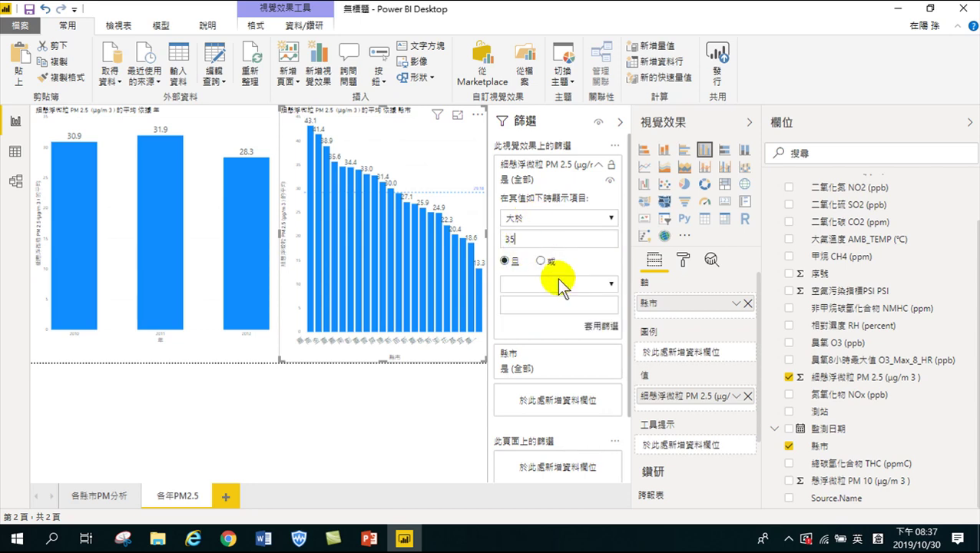
click(599, 332)
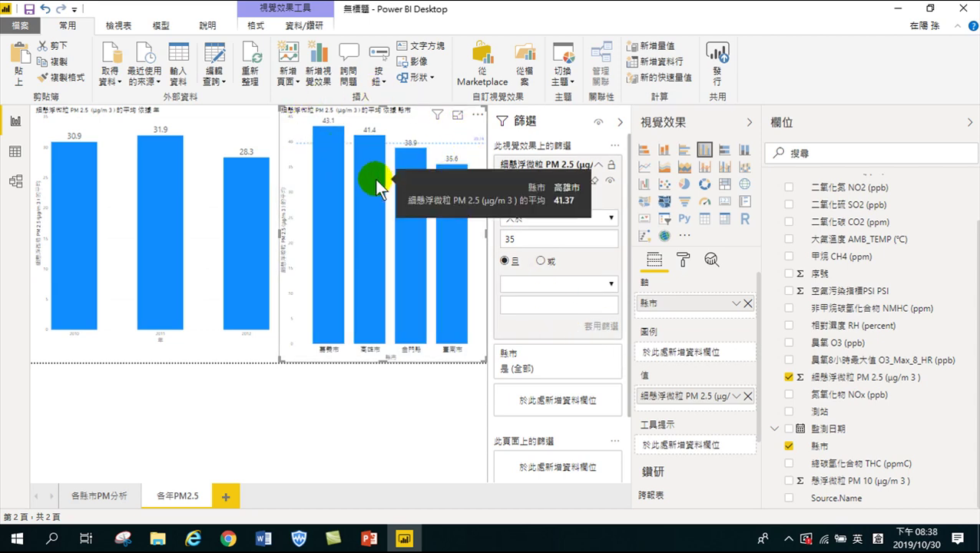
mouse_move(418, 167)
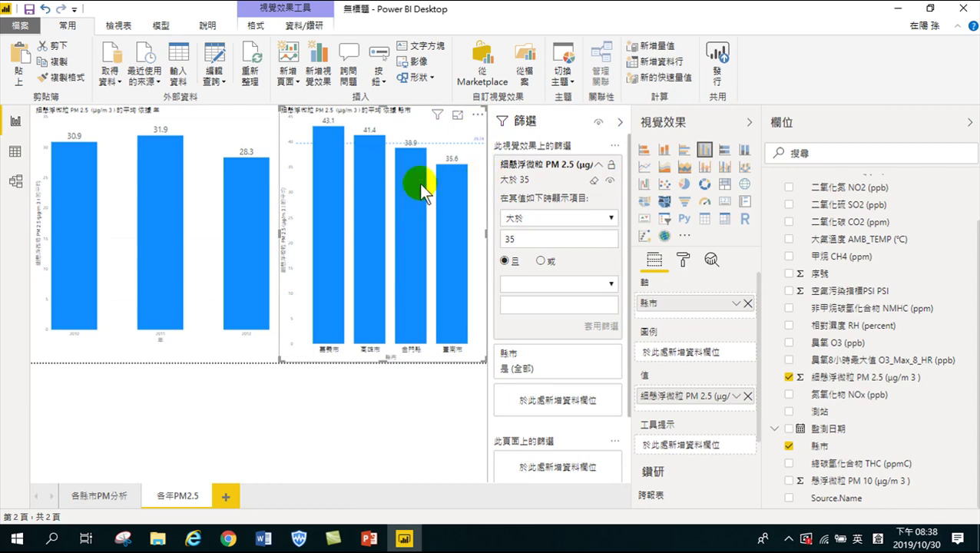
click(74, 209)
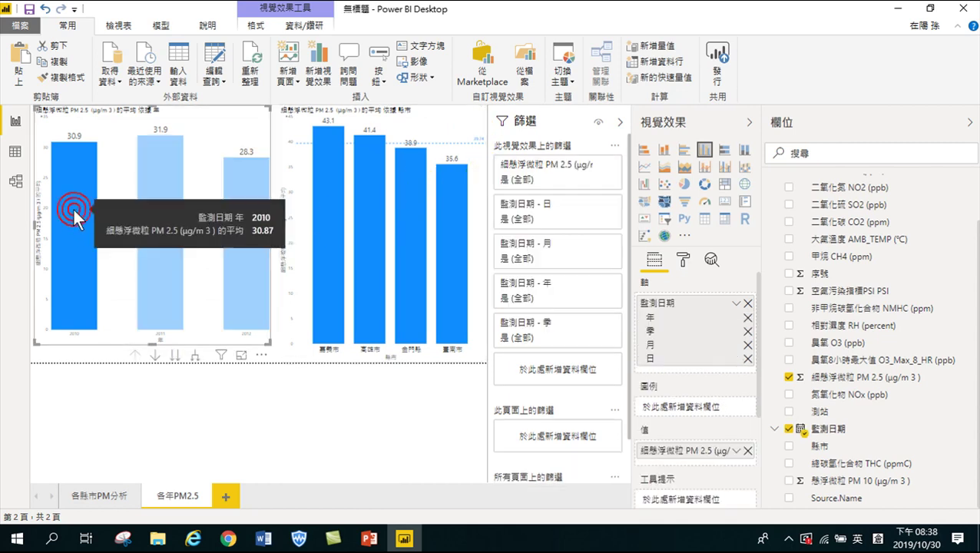
mouse_move(75, 203)
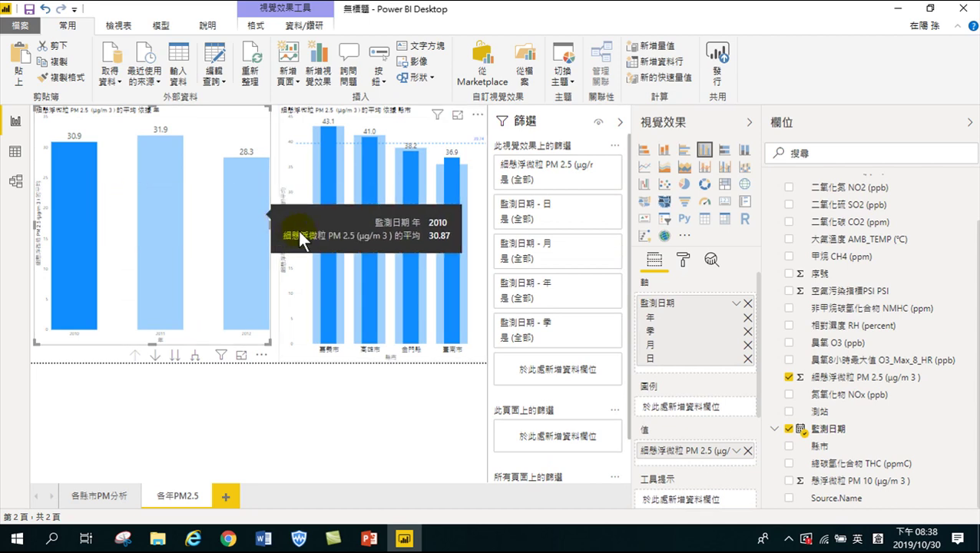
mouse_move(453, 277)
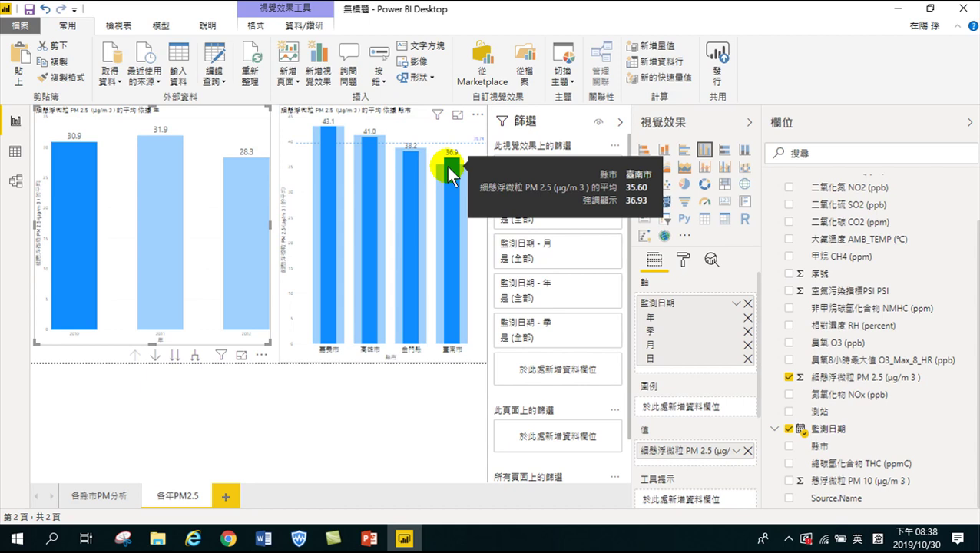
click(160, 202)
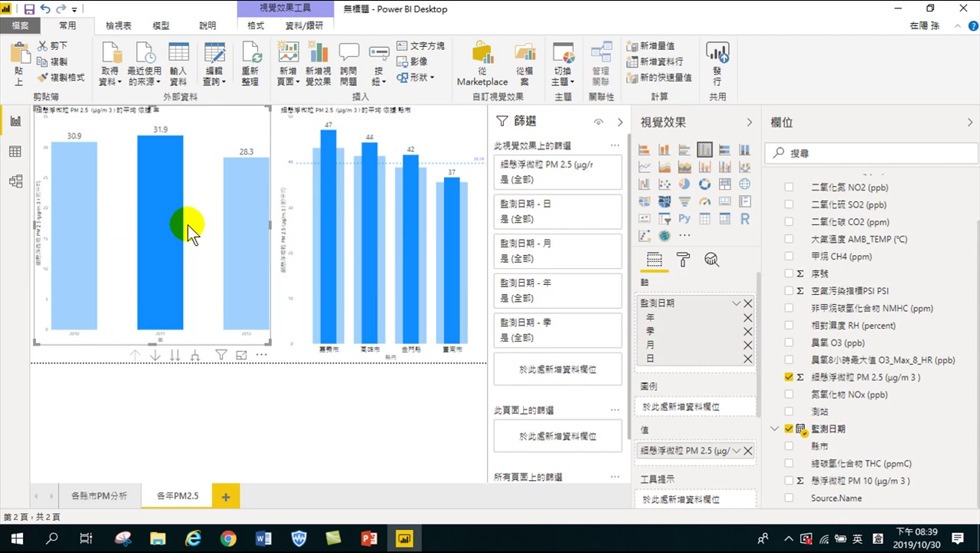
click(258, 208)
mouse_move(247, 227)
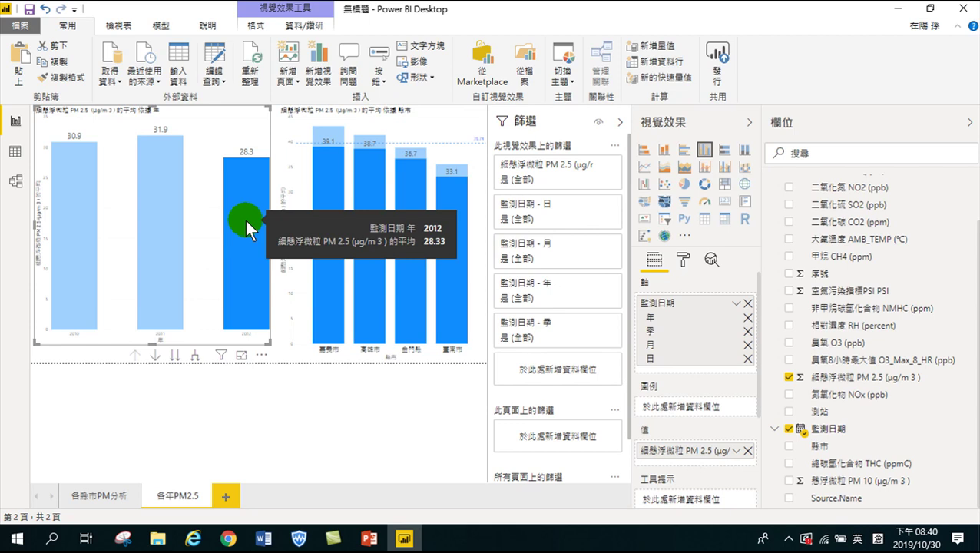
click(190, 180)
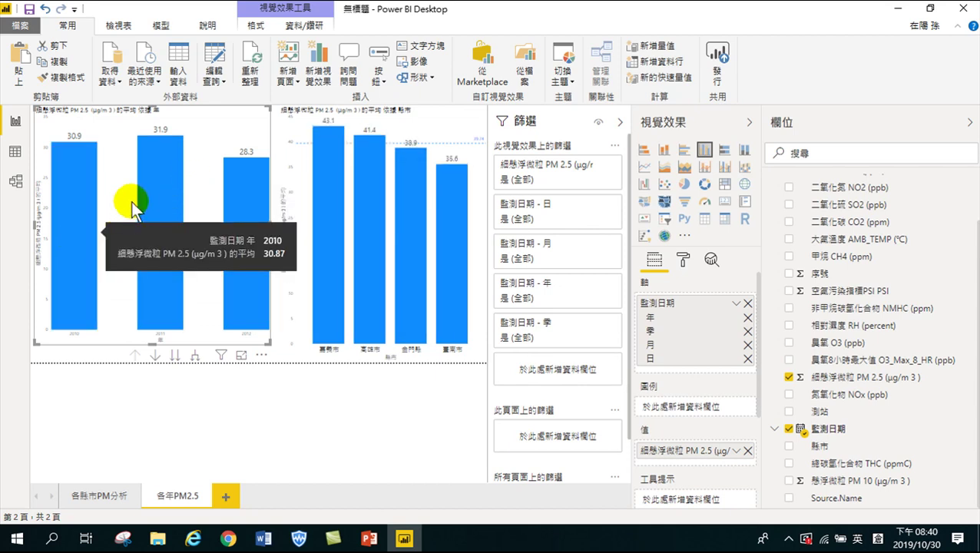
mouse_move(242, 203)
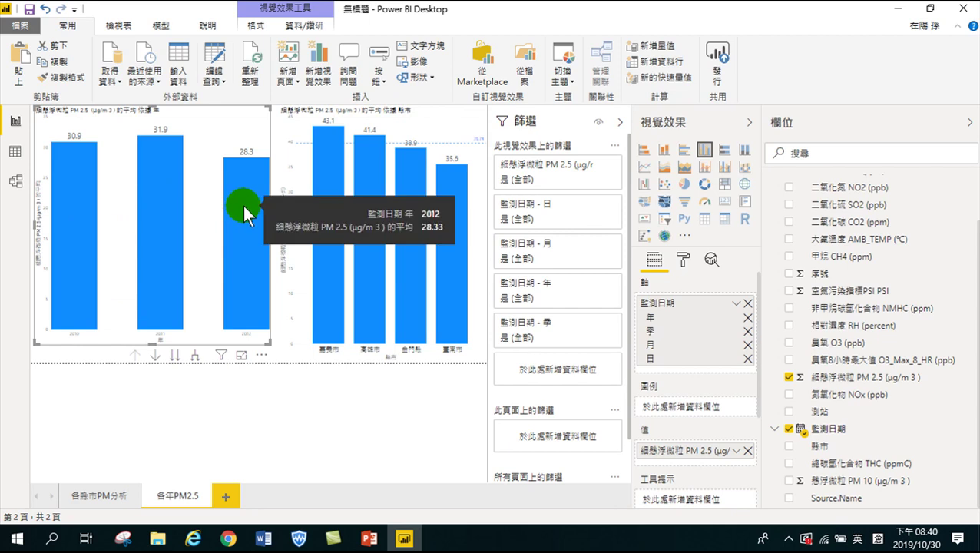
Save the report in Downloads as 空氣品質分析20191030.pbix
click(22, 29)
click(52, 147)
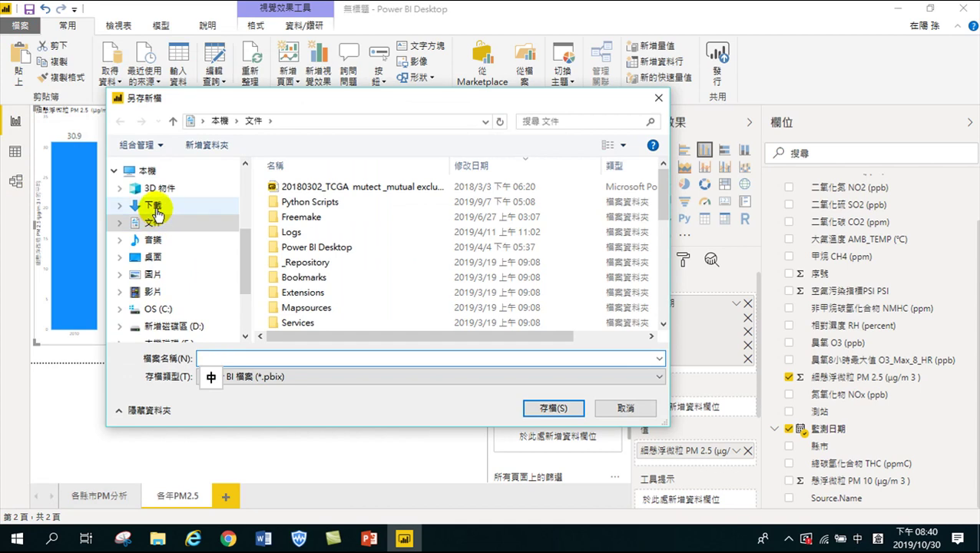
click(154, 206)
click(238, 359)
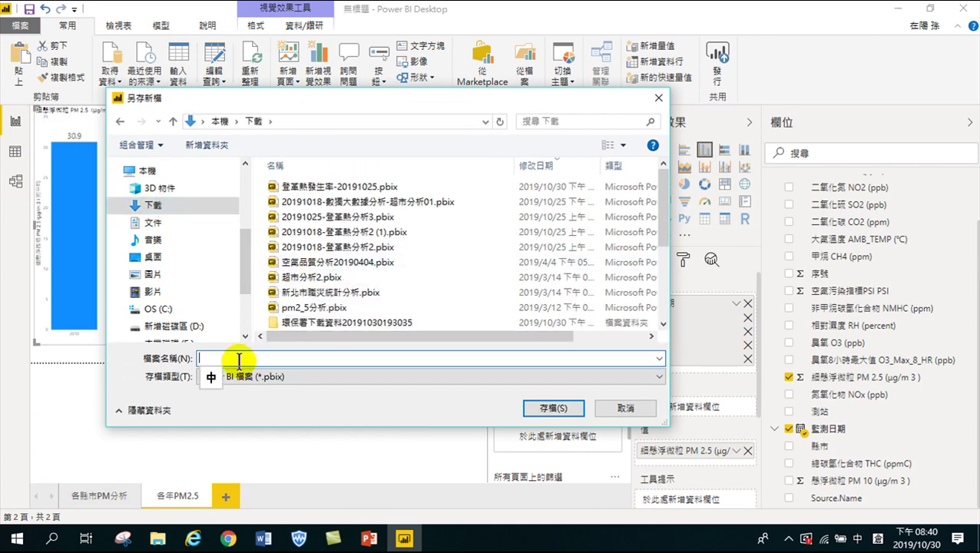
text(十金)
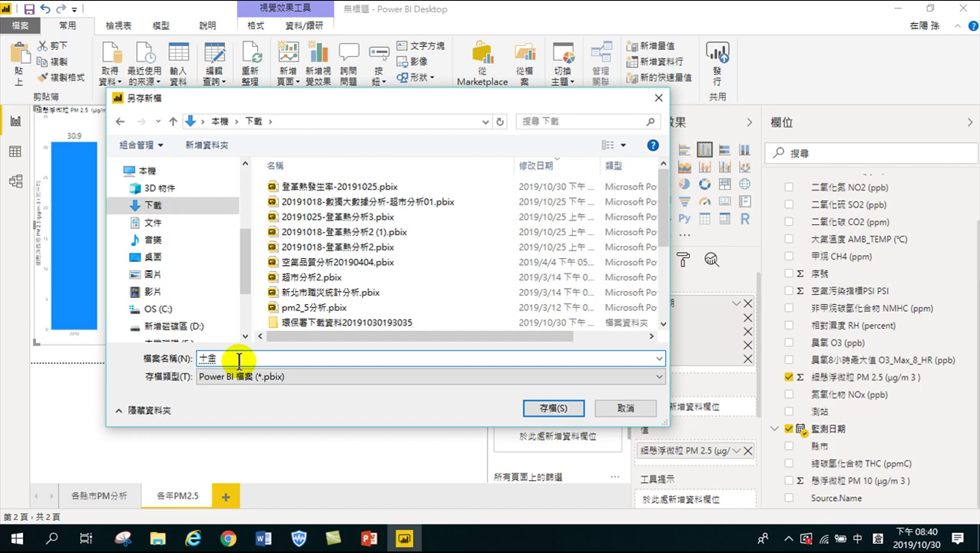
text(空氣品質)
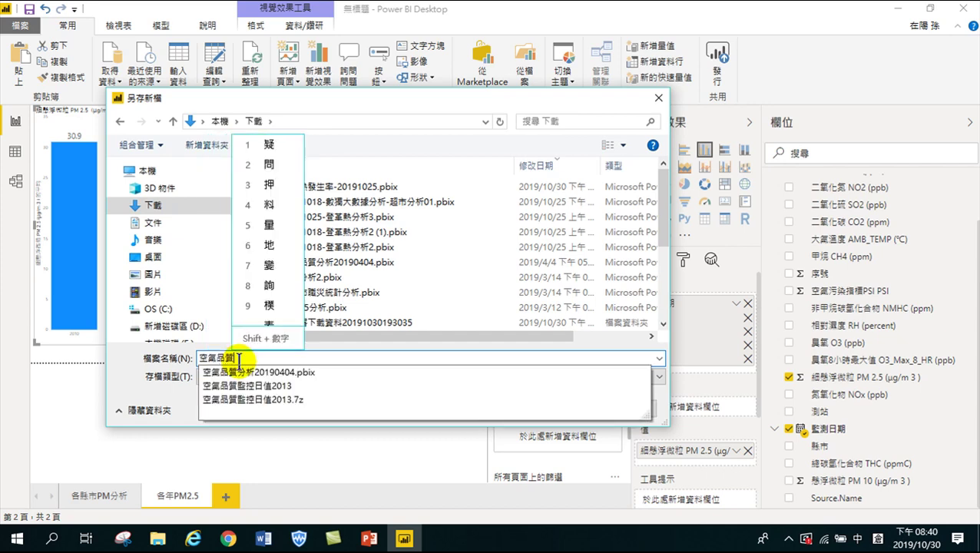
text(分析)
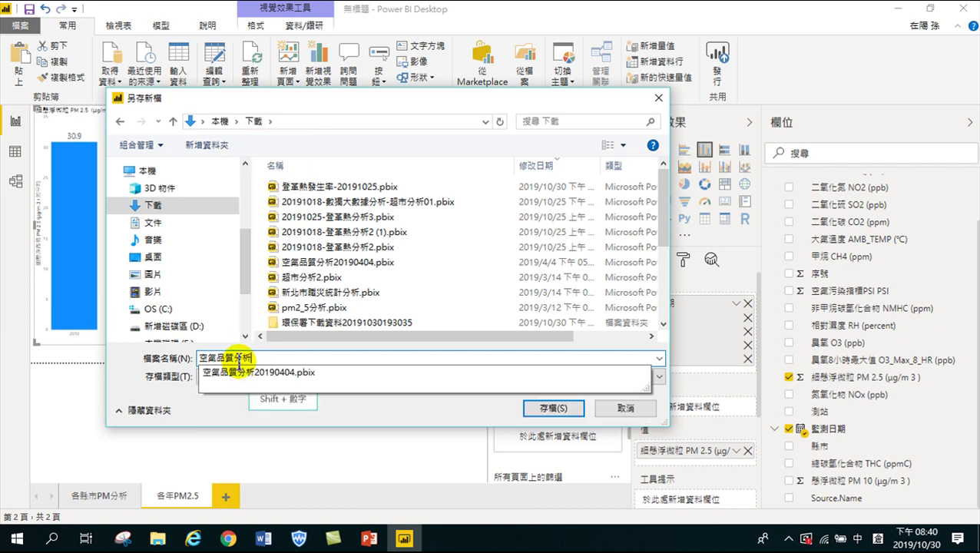
key(shift)
text(2019)
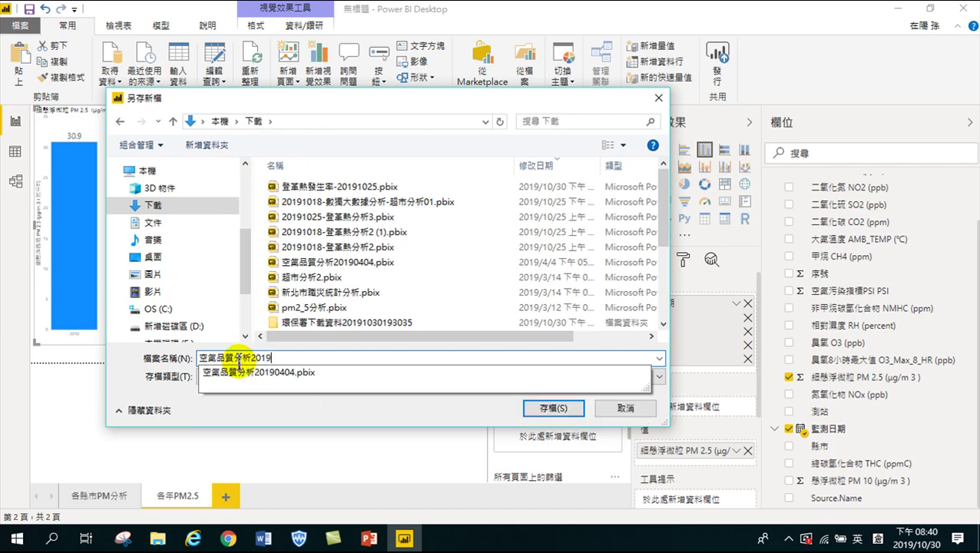
text(1030)
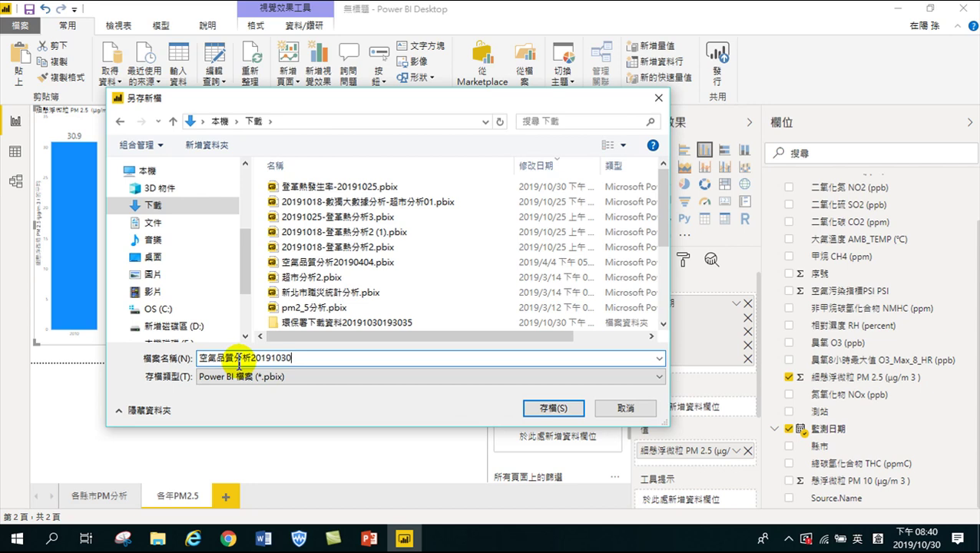
click(554, 407)
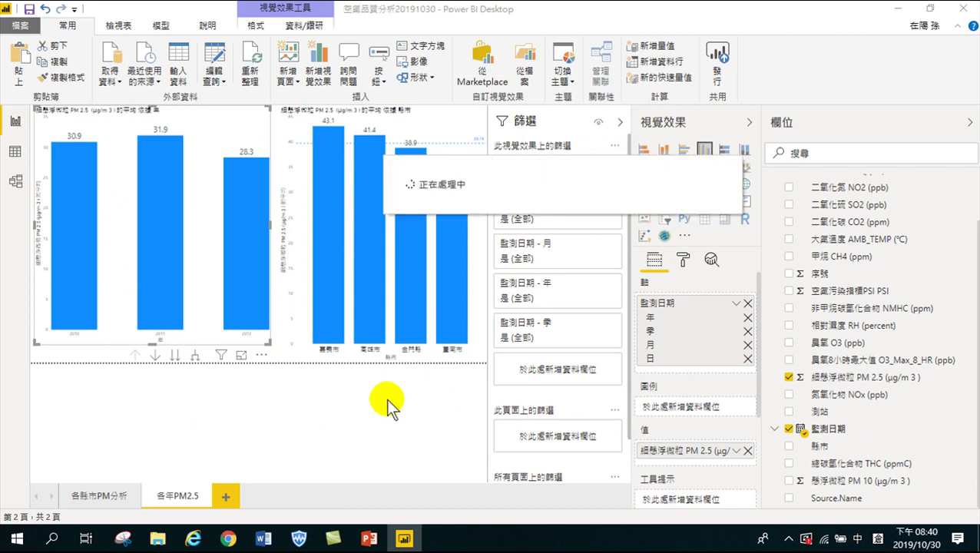
mouse_move(242, 176)
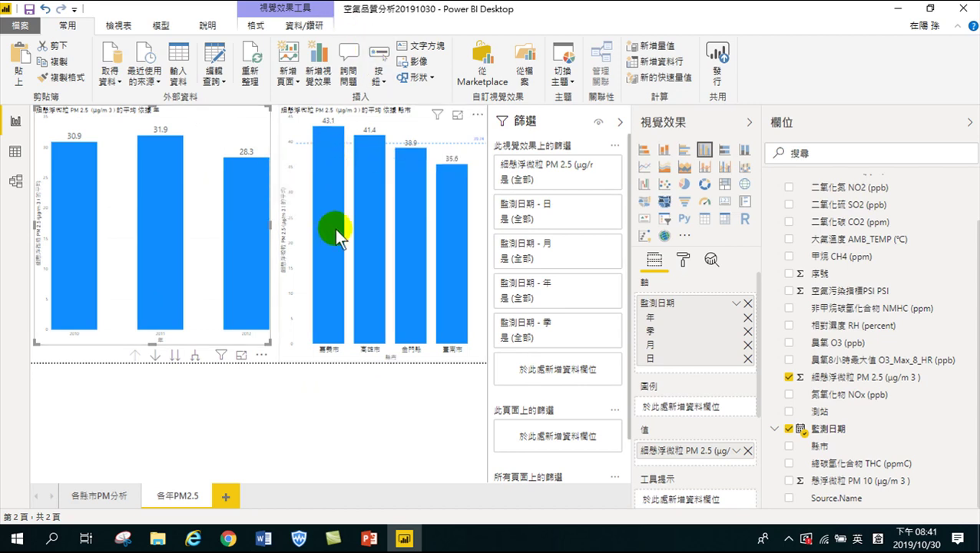
mouse_move(341, 176)
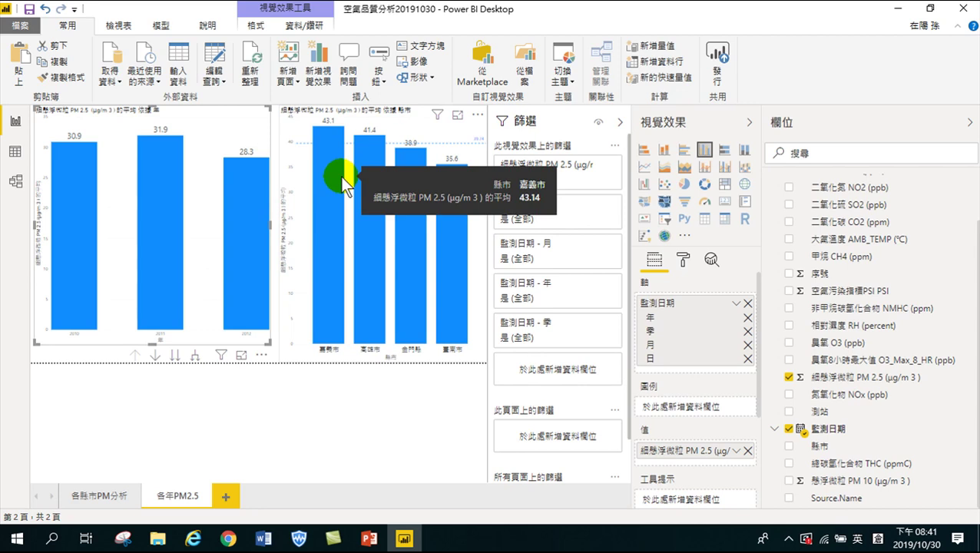
click(157, 539)
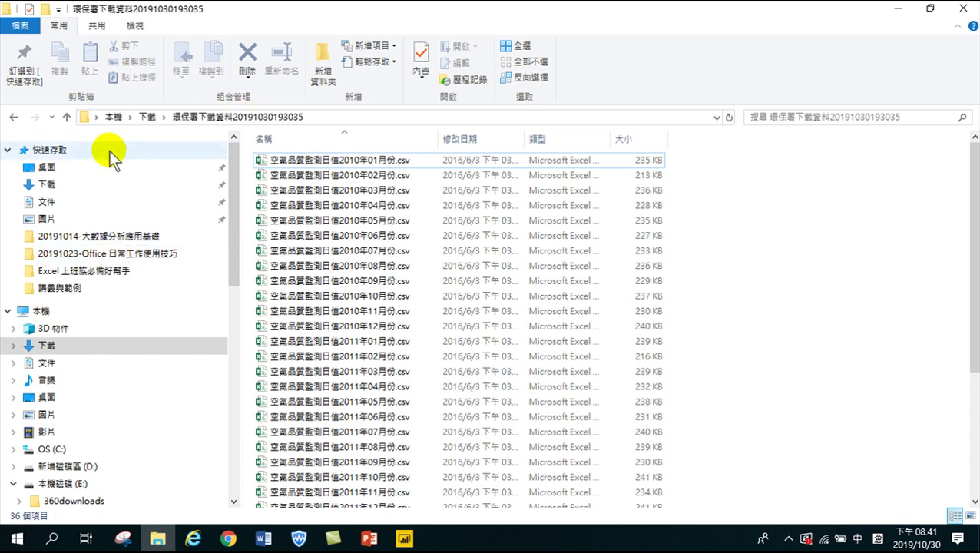
Open Downloads, scroll down the list and select 環保署下載資料2019103019448.zip
click(59, 187)
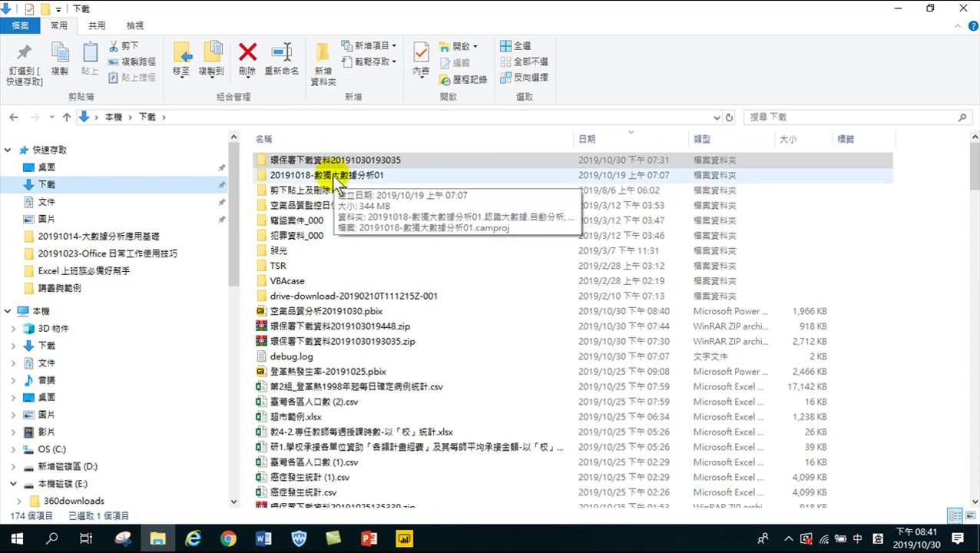
scroll(332, 363, down, 20)
scroll(461, 415, down, 10)
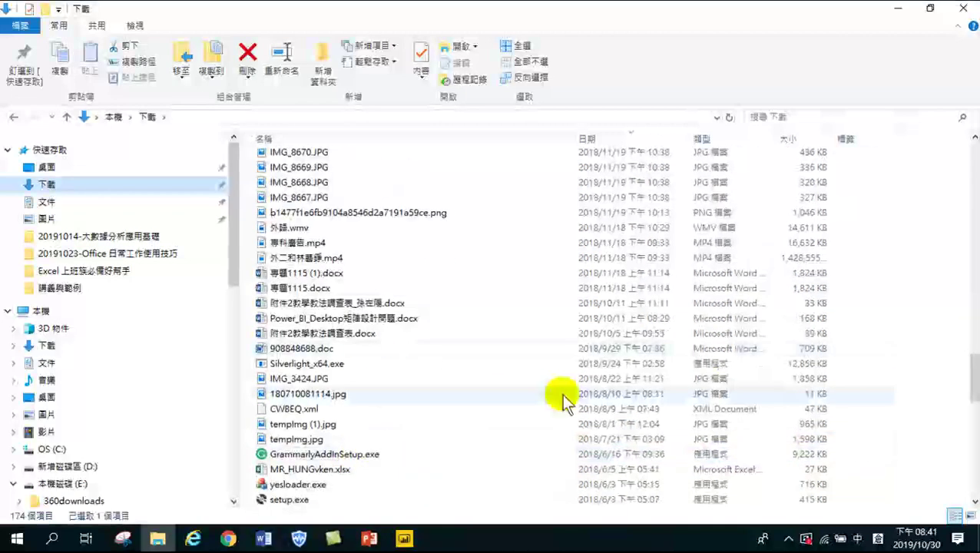
scroll(956, 384, down, 15)
drag(972, 495, 969, 148)
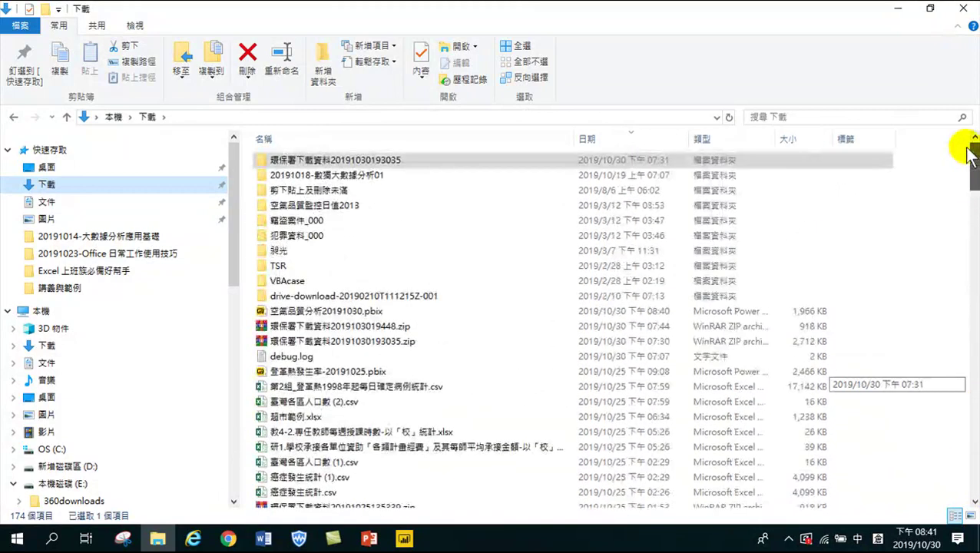
click(344, 327)
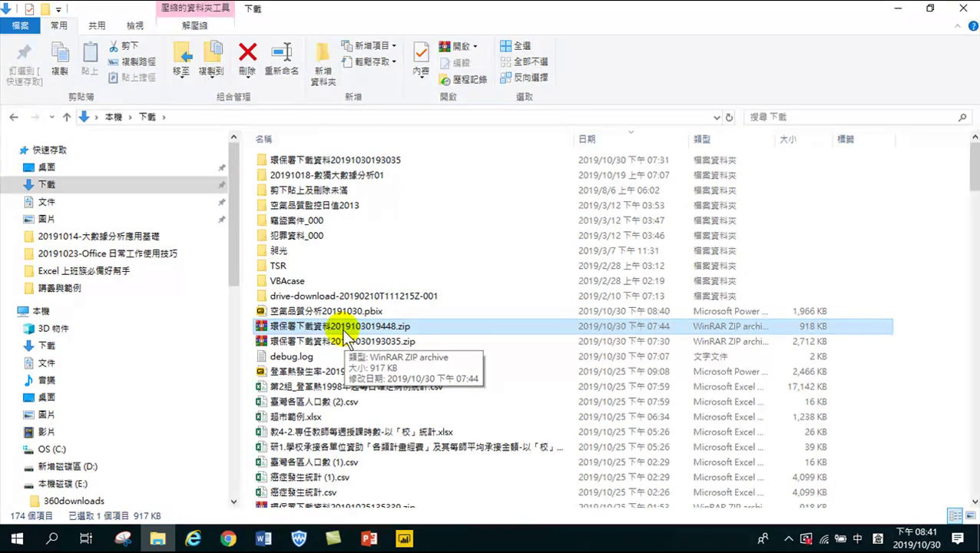
Extract 環保署下載資料2019103019448.zip with WinRAR into a same-named folder
right_click(335, 328)
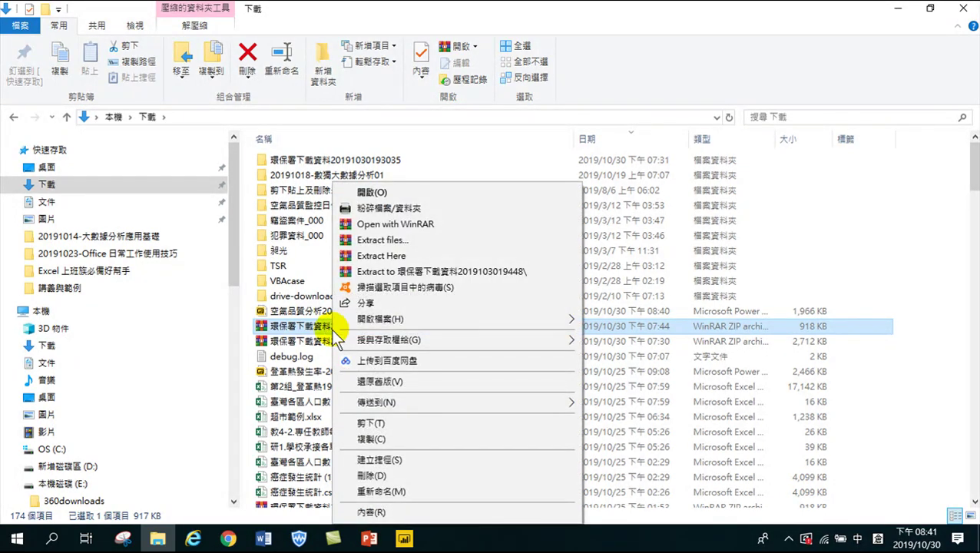
click(387, 273)
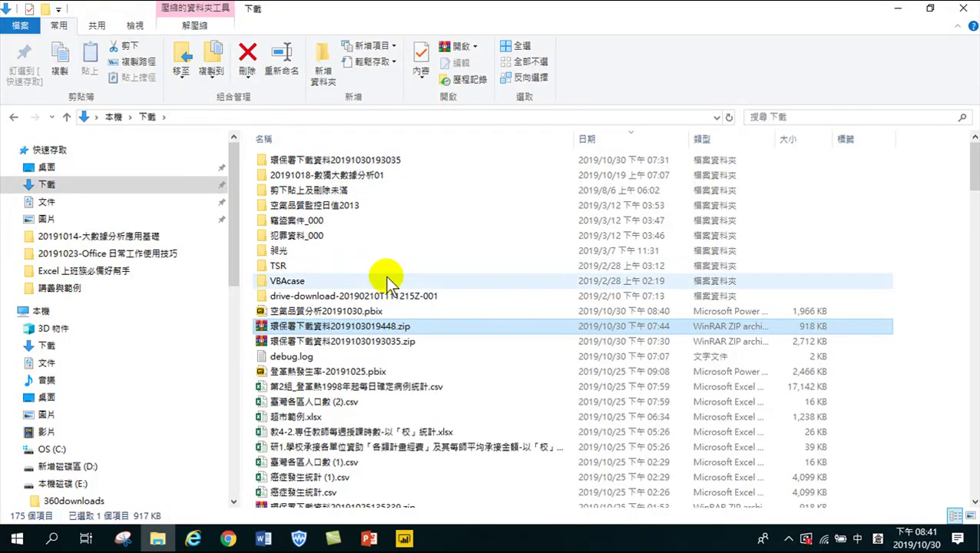
scroll(367, 363, down, 10)
scroll(328, 469, down, 20)
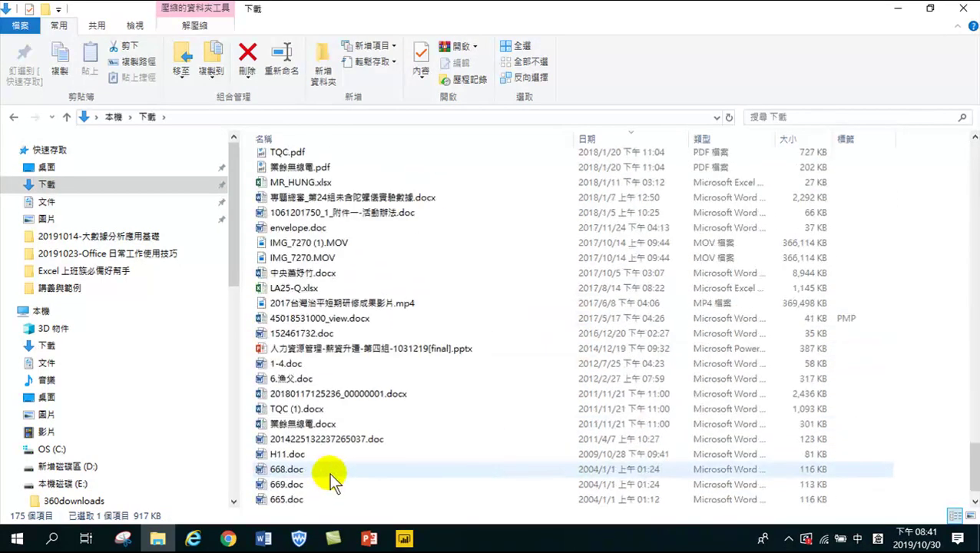
double_click(297, 499)
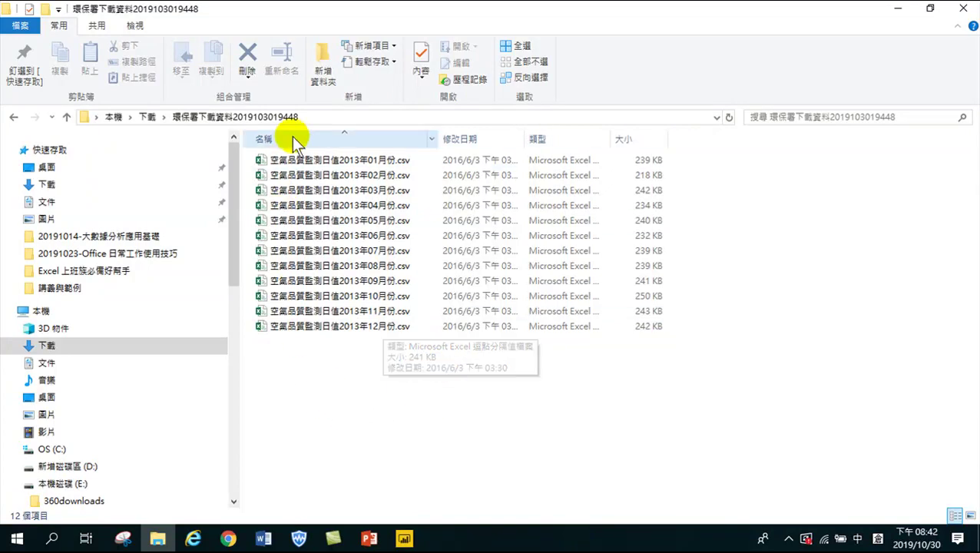
drag(386, 371, 294, 161)
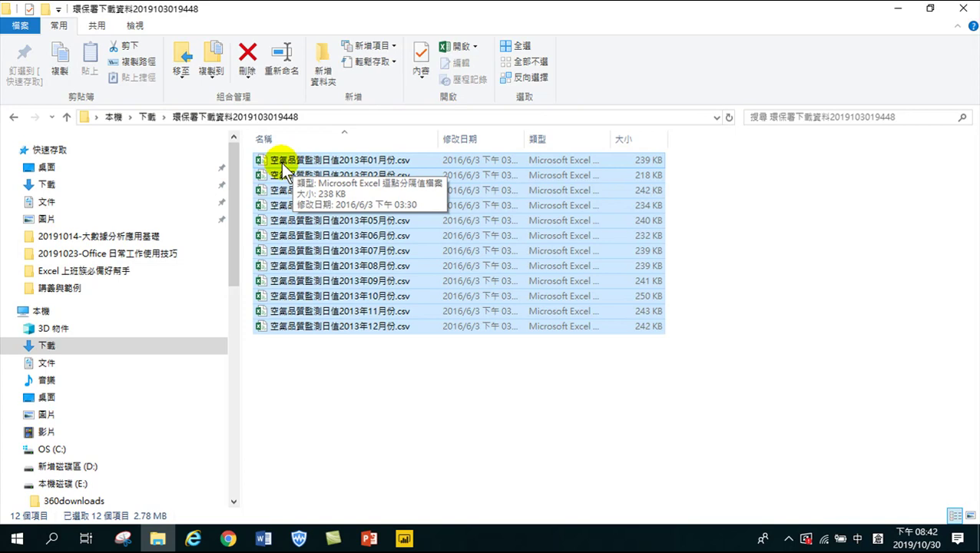
right_click(320, 214)
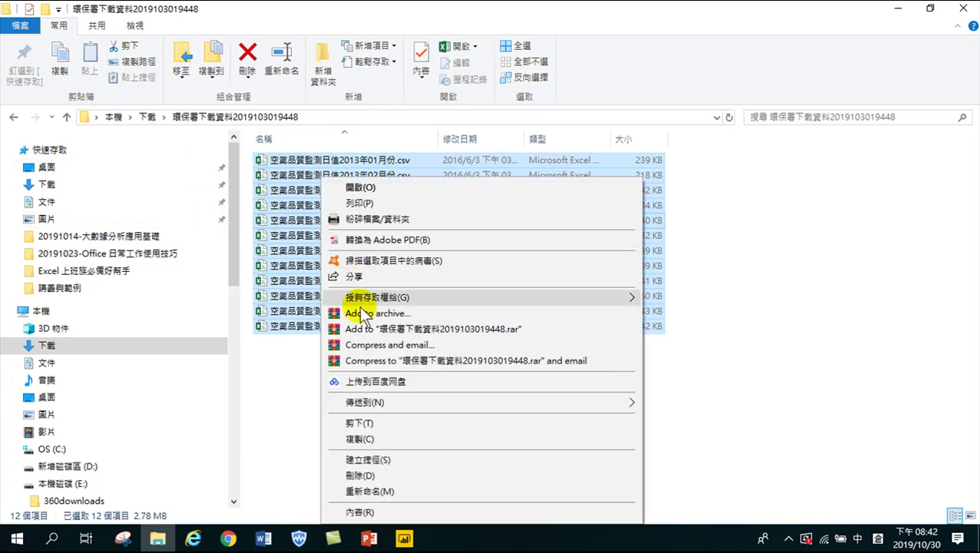
click(363, 423)
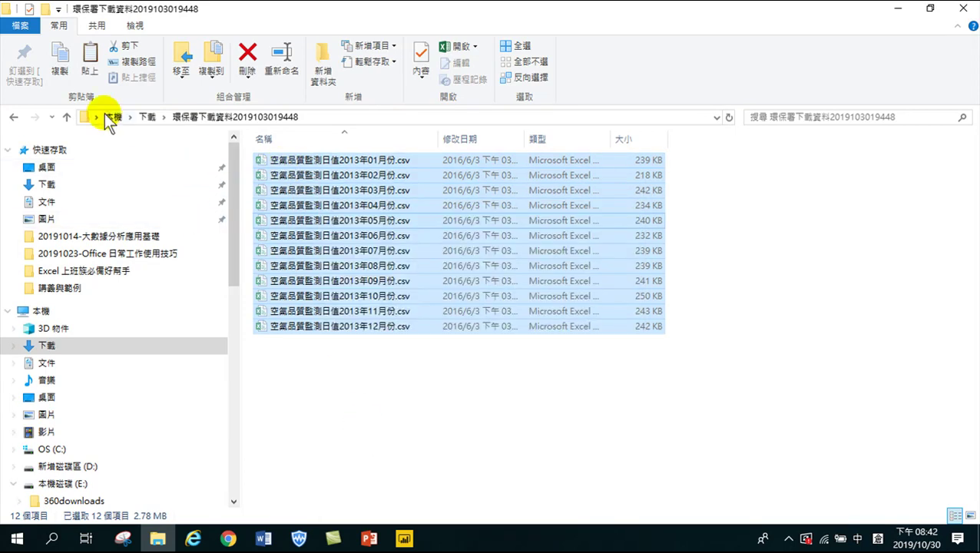
click(13, 119)
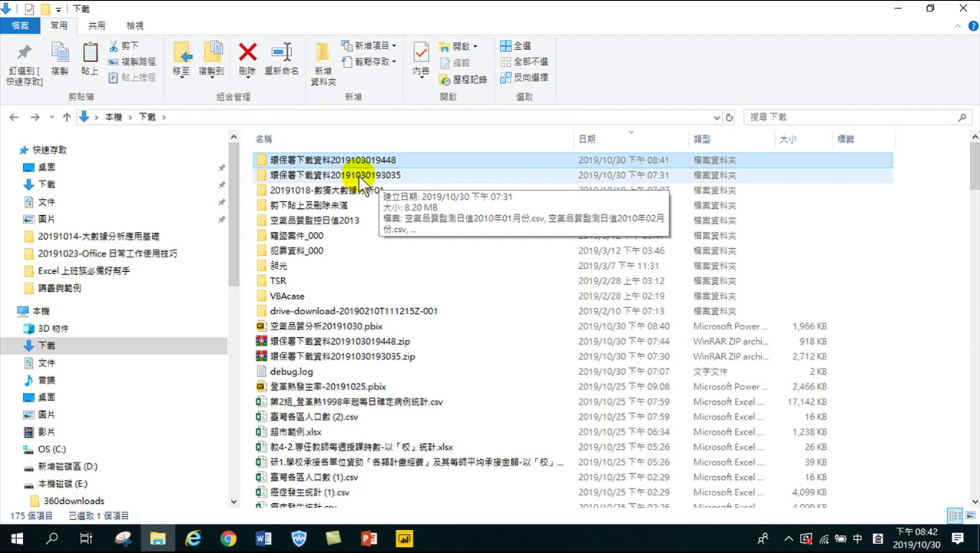
click(379, 178)
double_click(380, 179)
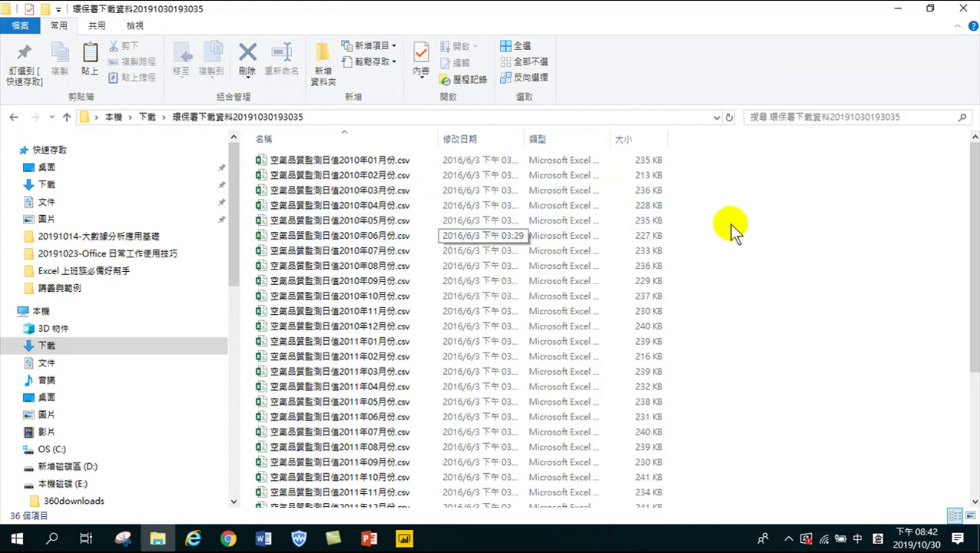
right_click(762, 258)
click(802, 357)
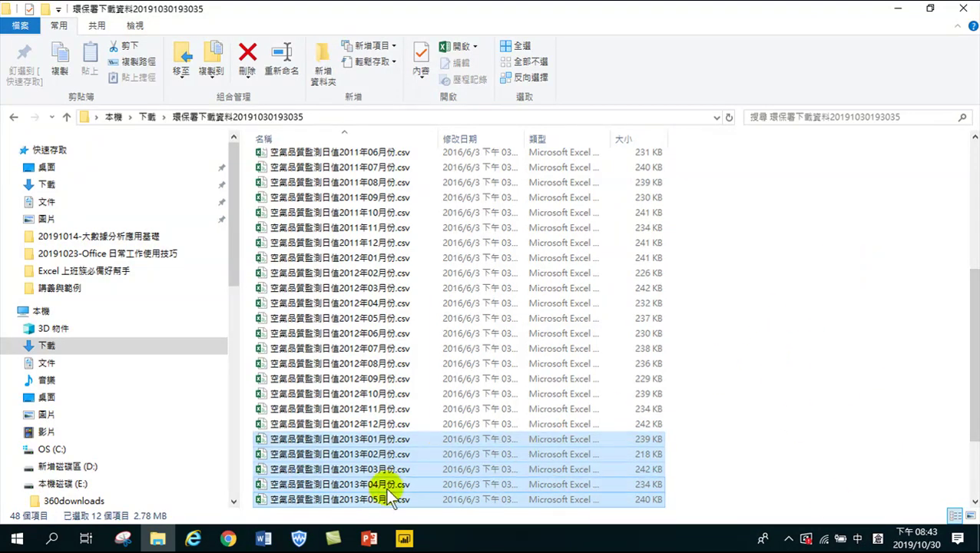
click(403, 538)
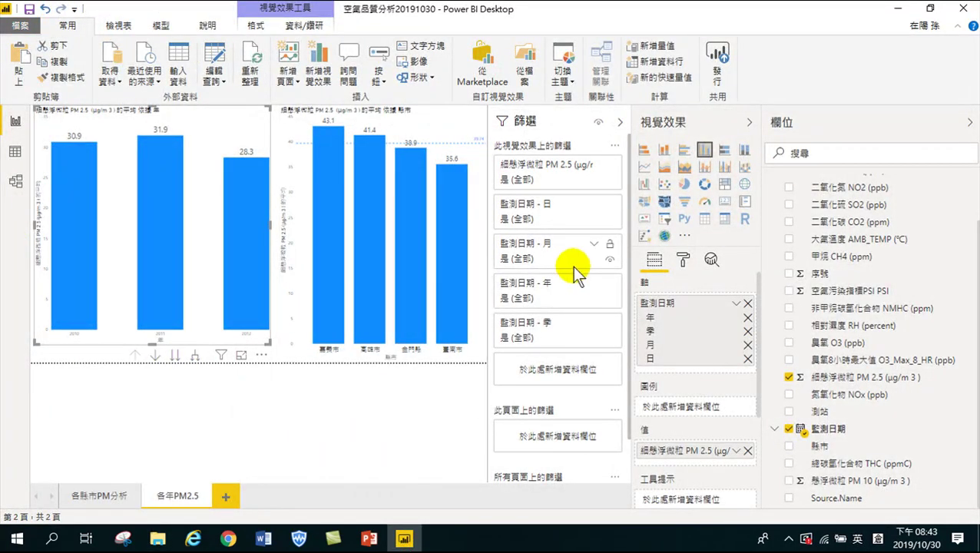
Raise the yearly chart's X 軸 label text size from 9 to 14 pt
click(683, 261)
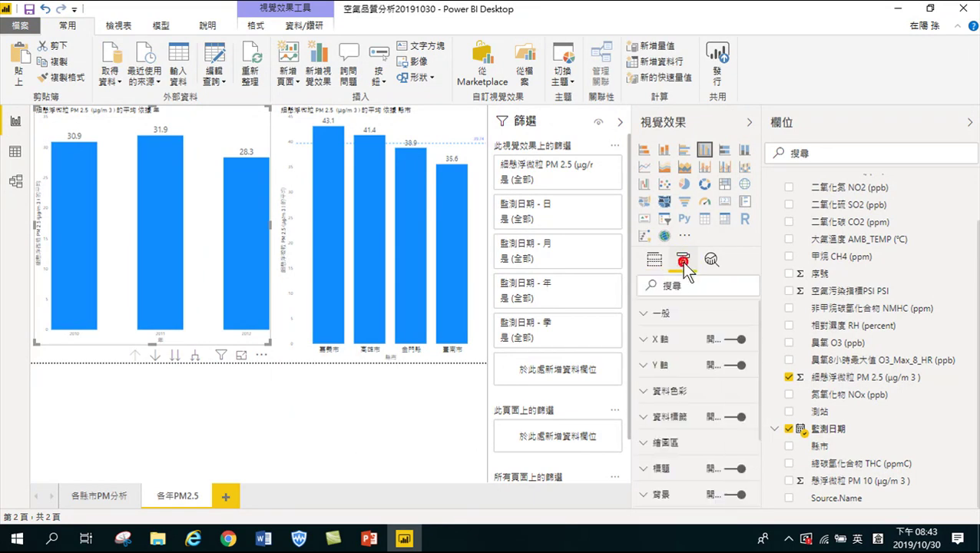
click(647, 340)
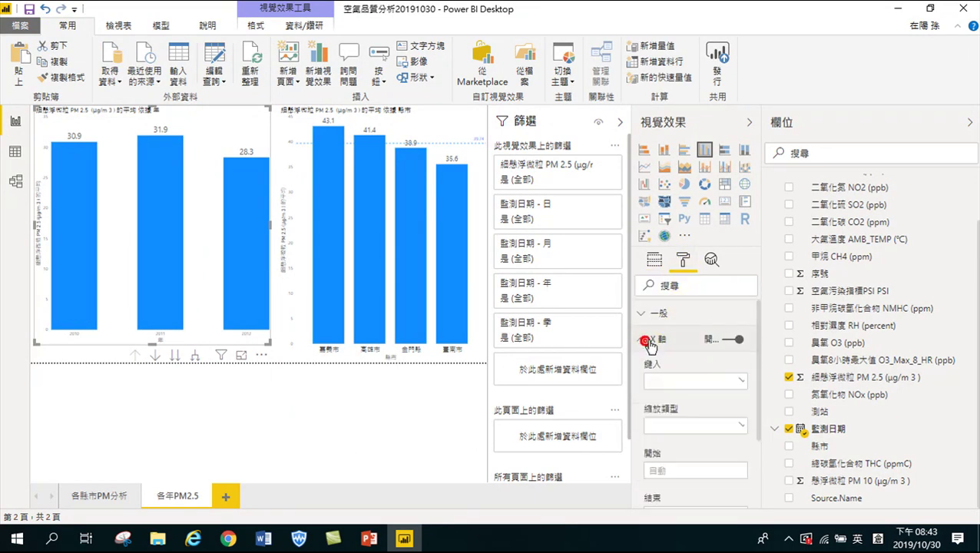
scroll(696, 452, down, 4)
click(683, 387)
click(683, 387)
click(684, 387)
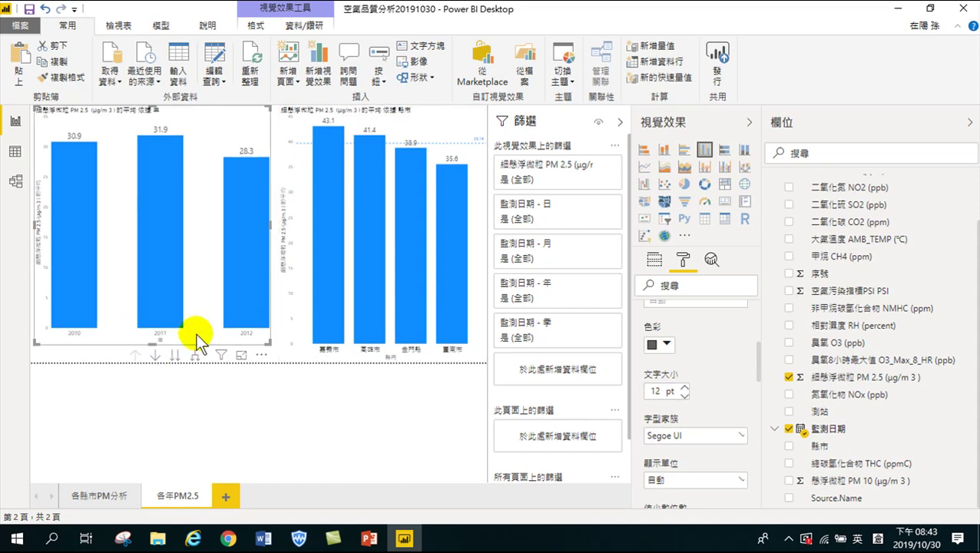
click(683, 387)
click(683, 387)
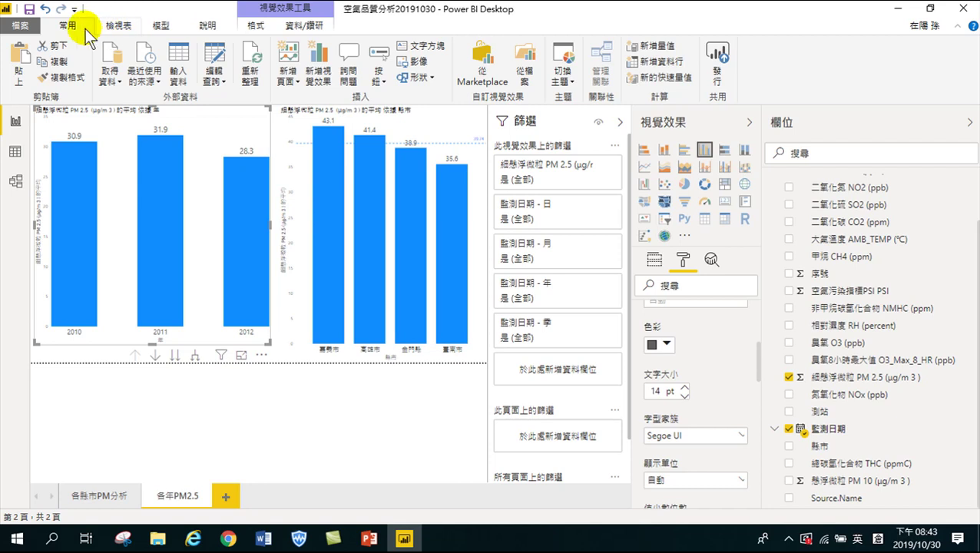
Refresh the data and close the summary reporting 110,081 rows loaded with 3,332 errors
click(249, 75)
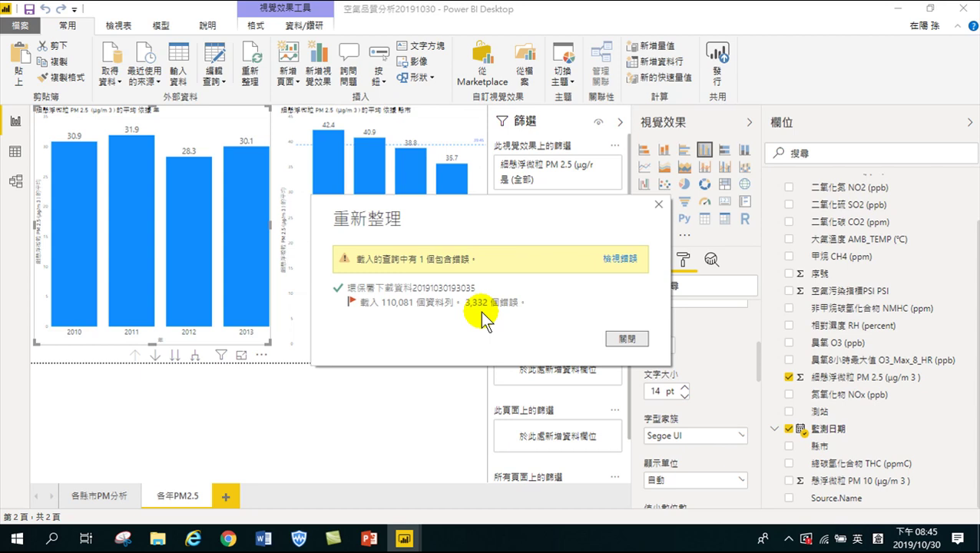
click(625, 338)
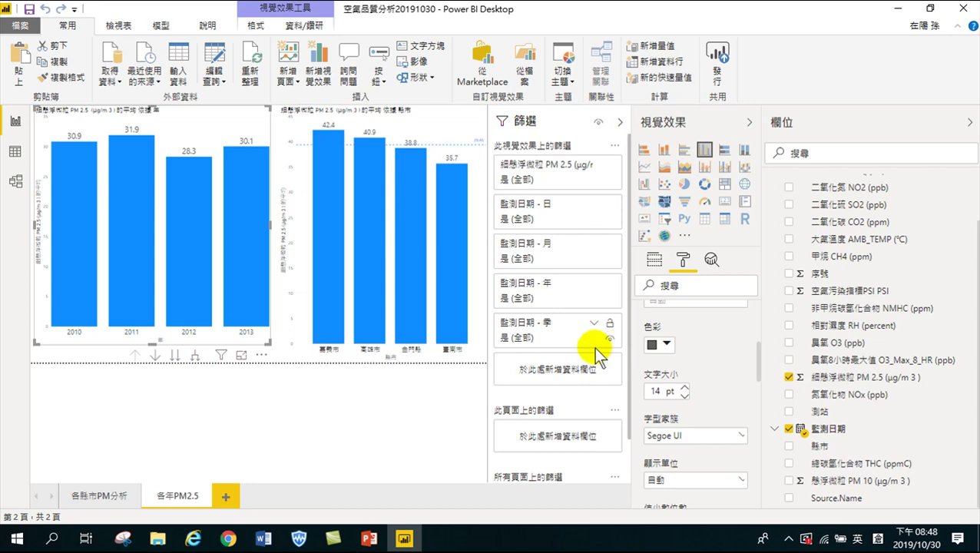
click(231, 539)
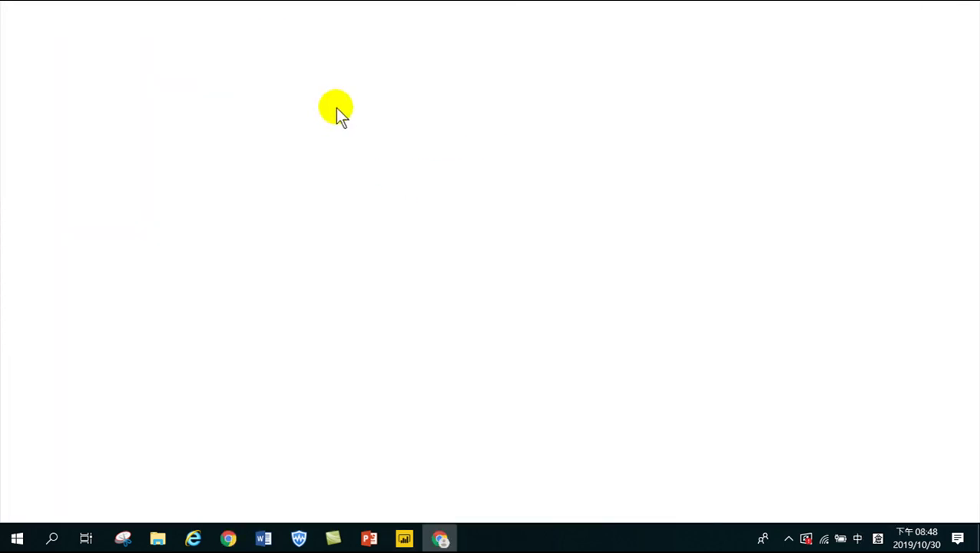
Search Google for 環境資源資料庫 and go to the site's 資料下載 page
click(297, 39)
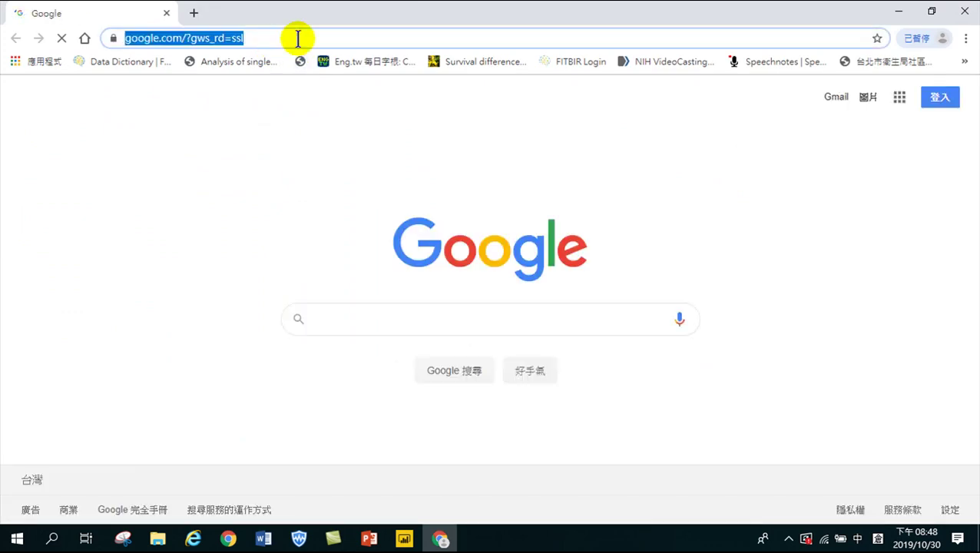
key(BackSpace)
text(環)
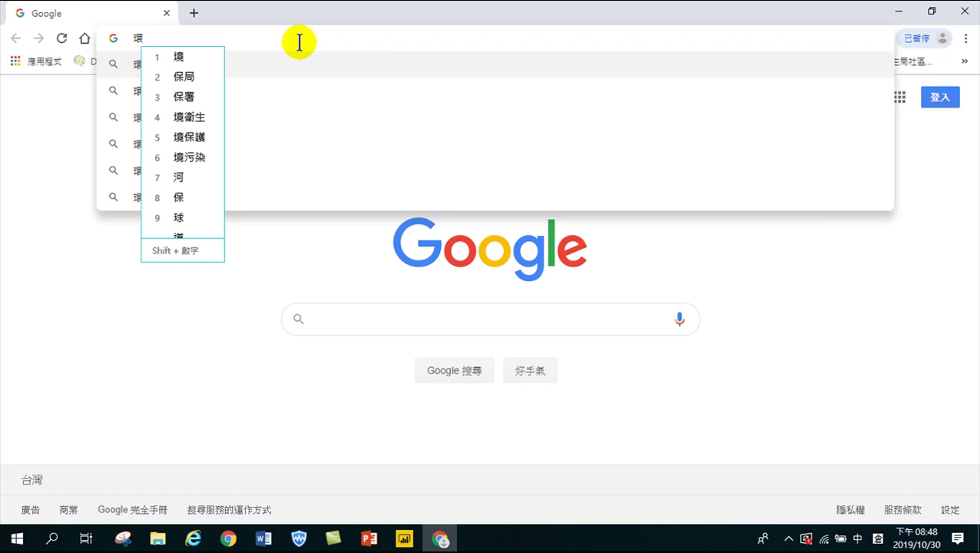
text(境資水一)
text(源資料)
text(庫)
key(Return)
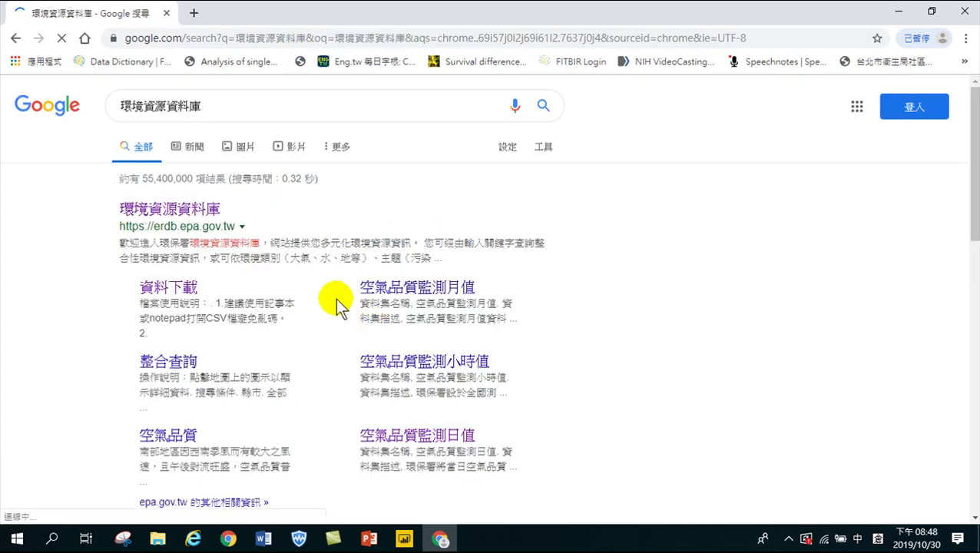
click(172, 290)
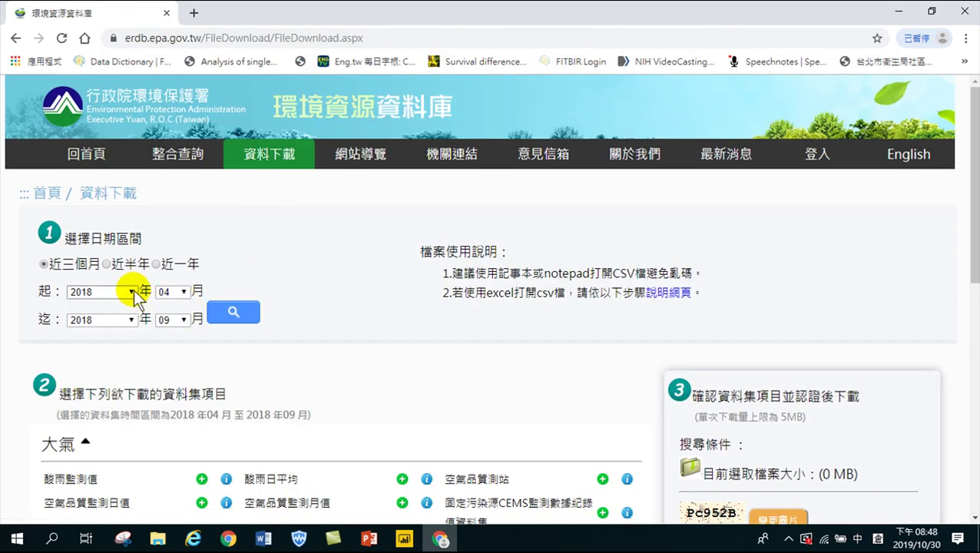
Drop down the download period's start-year list and scroll through its years
click(132, 289)
drag(132, 61, 130, 265)
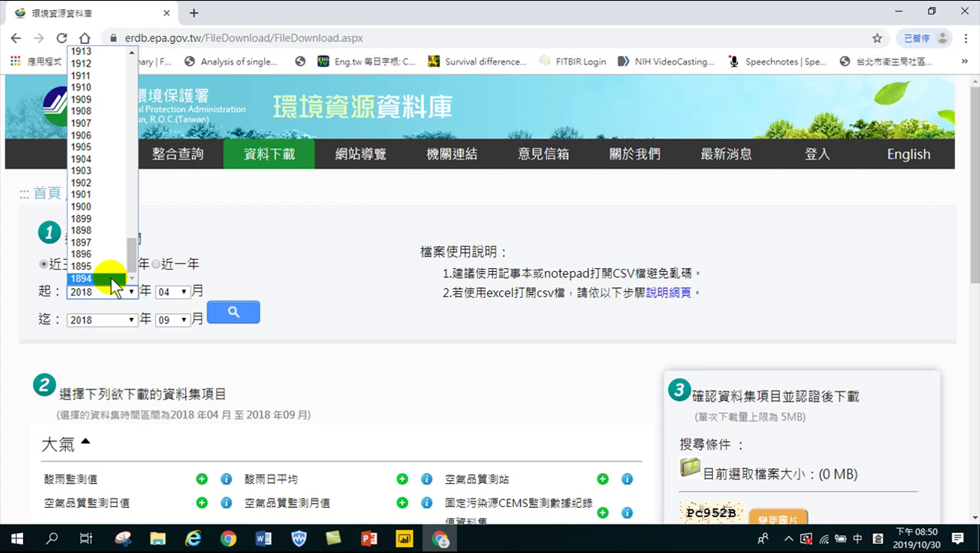
Keep 2018 as both start and end year, with the end month set to 12
click(282, 18)
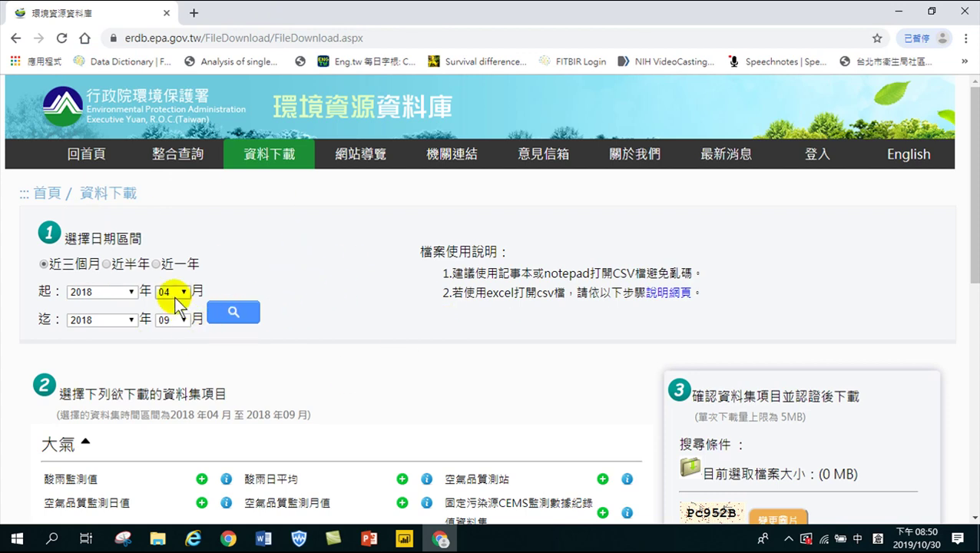
click(131, 293)
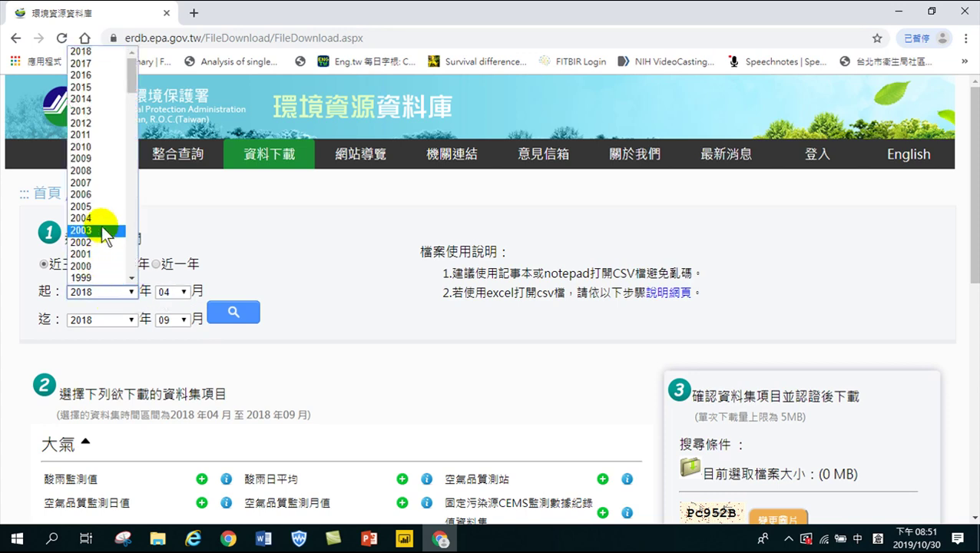
click(88, 51)
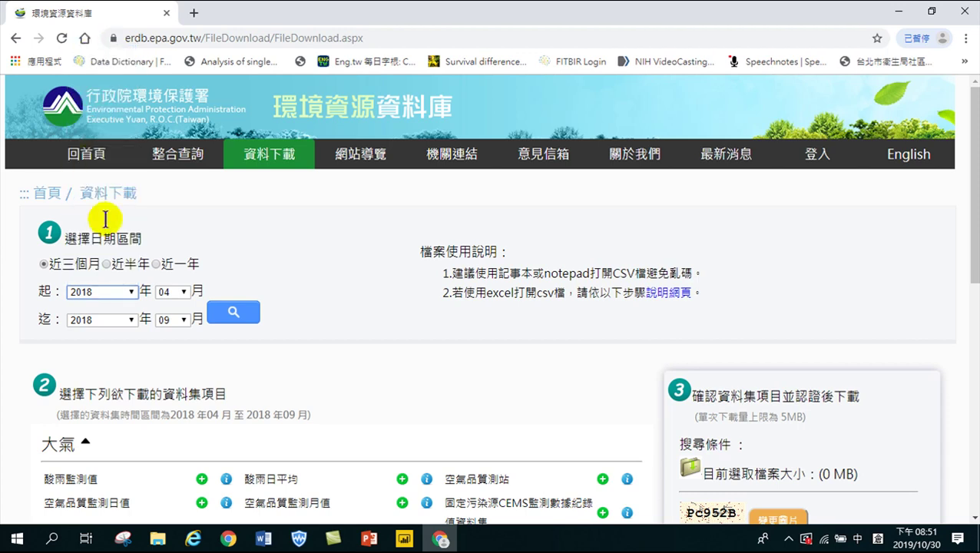
click(98, 320)
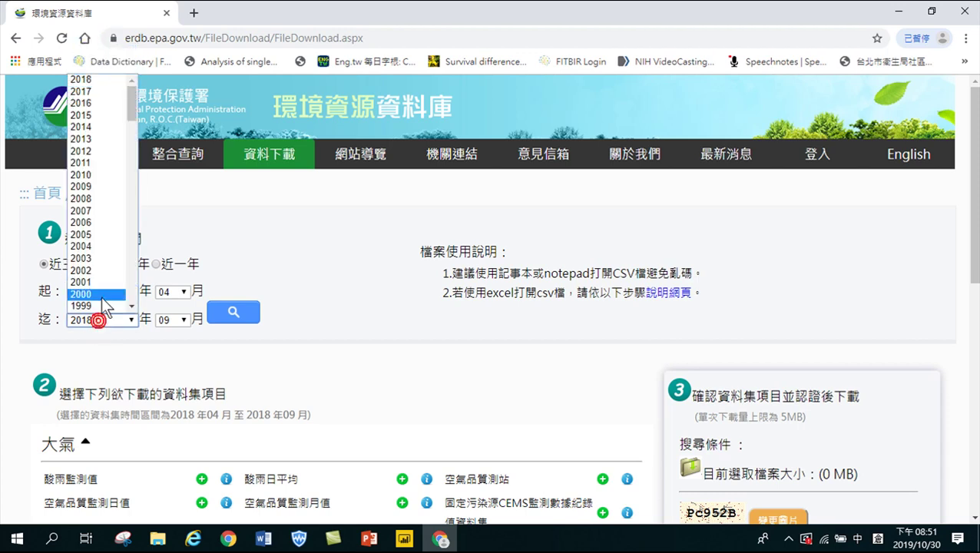
click(86, 79)
click(184, 319)
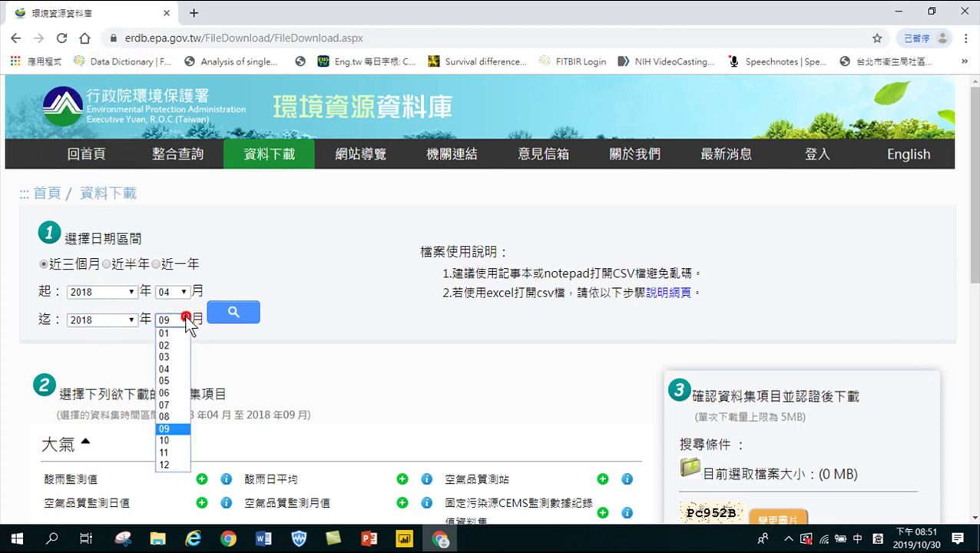
click(167, 463)
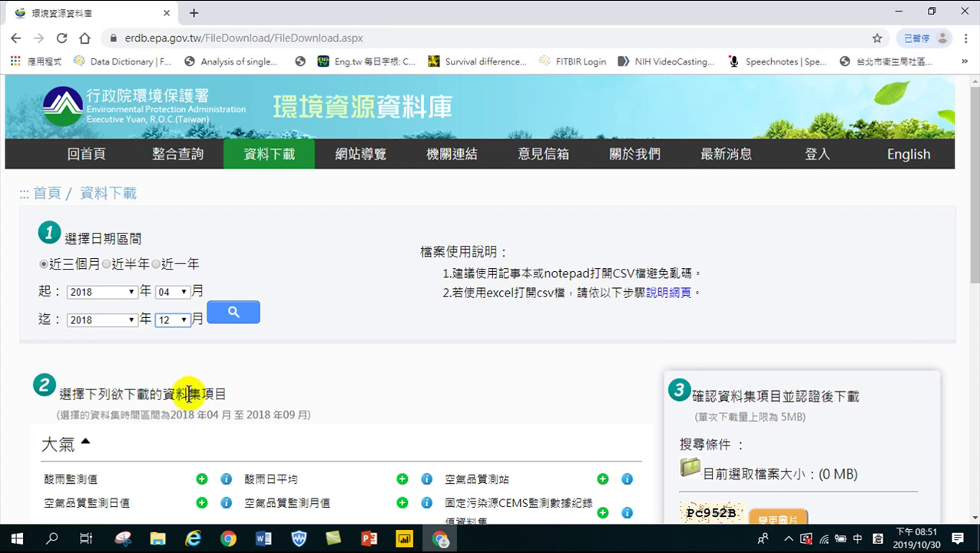
Narrow the period to 2018/01–2018/01, search, and add 空氣品質監測日值 to the list
click(172, 292)
click(168, 307)
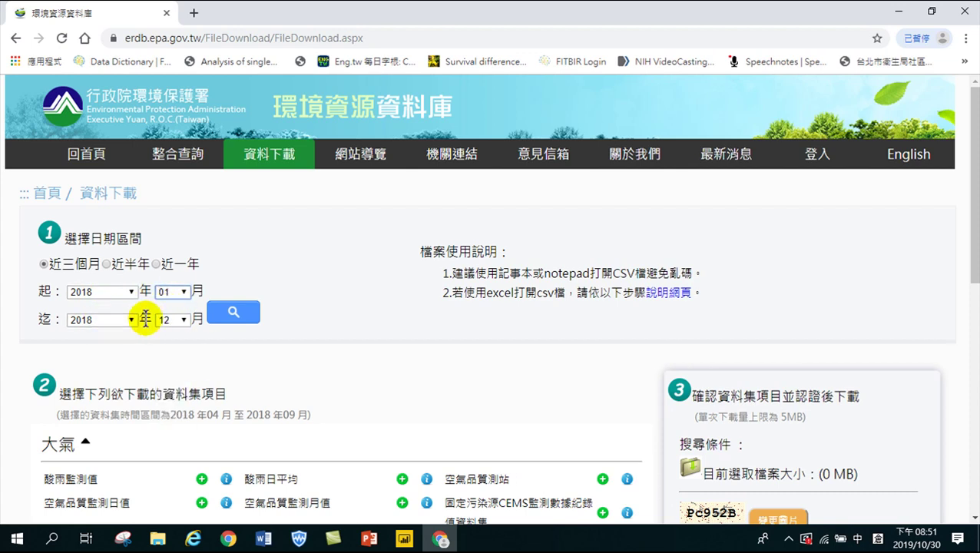
click(172, 319)
click(163, 333)
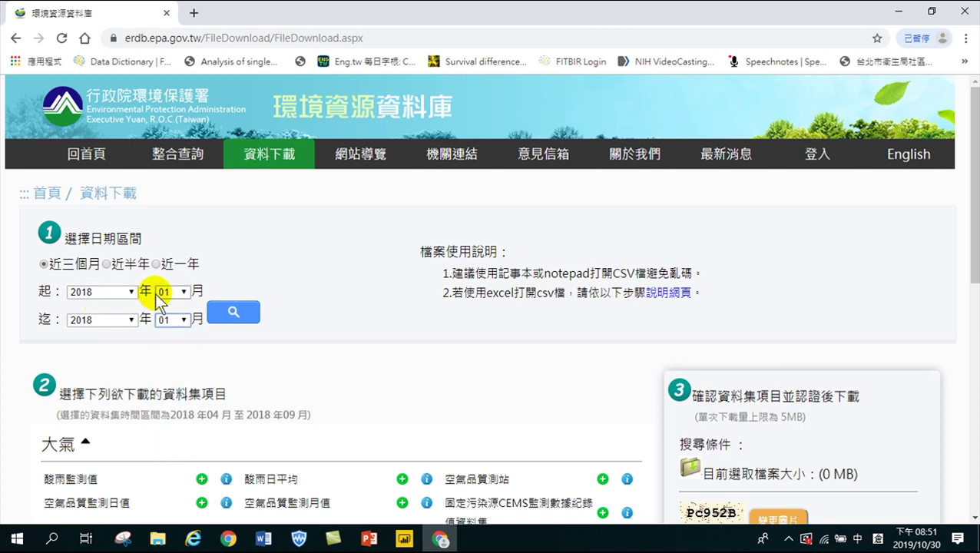
click(233, 314)
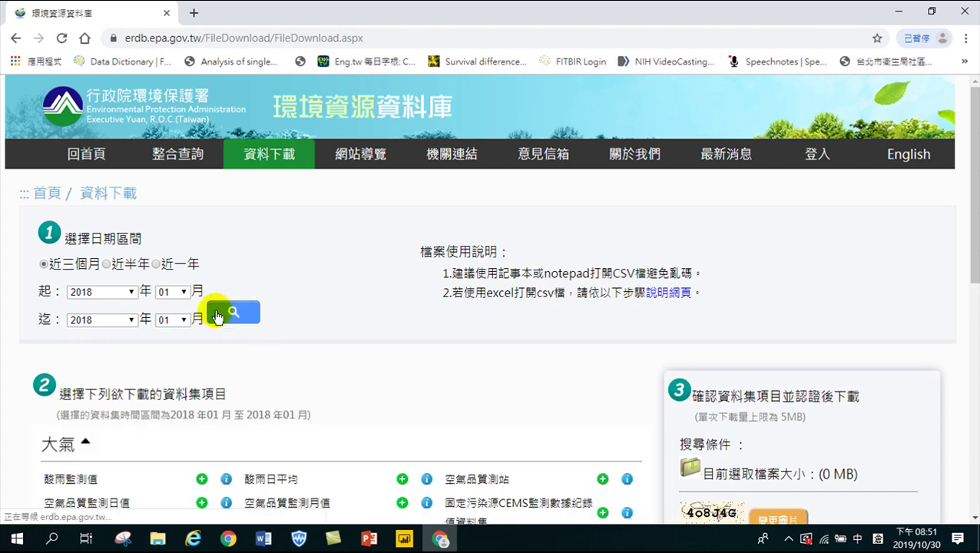
scroll(234, 314, down, 3)
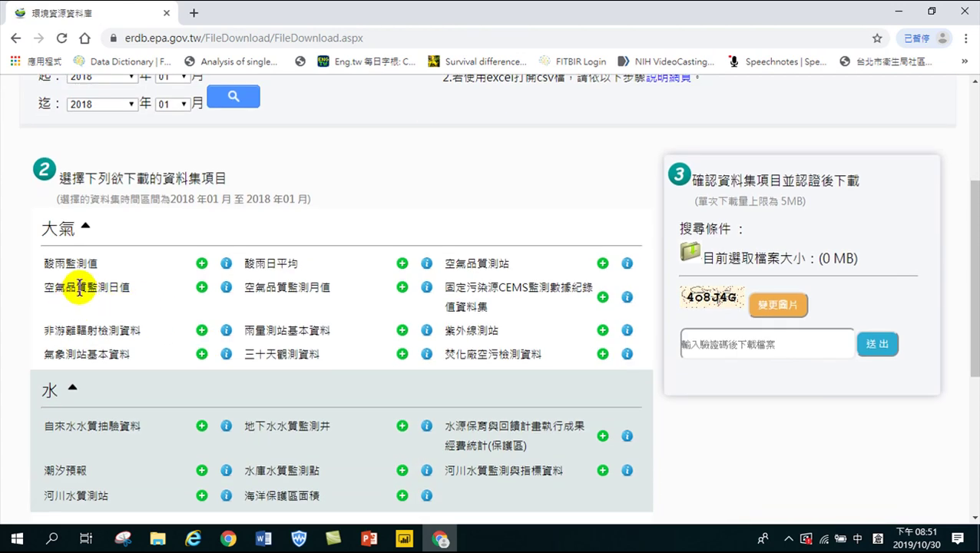
click(202, 289)
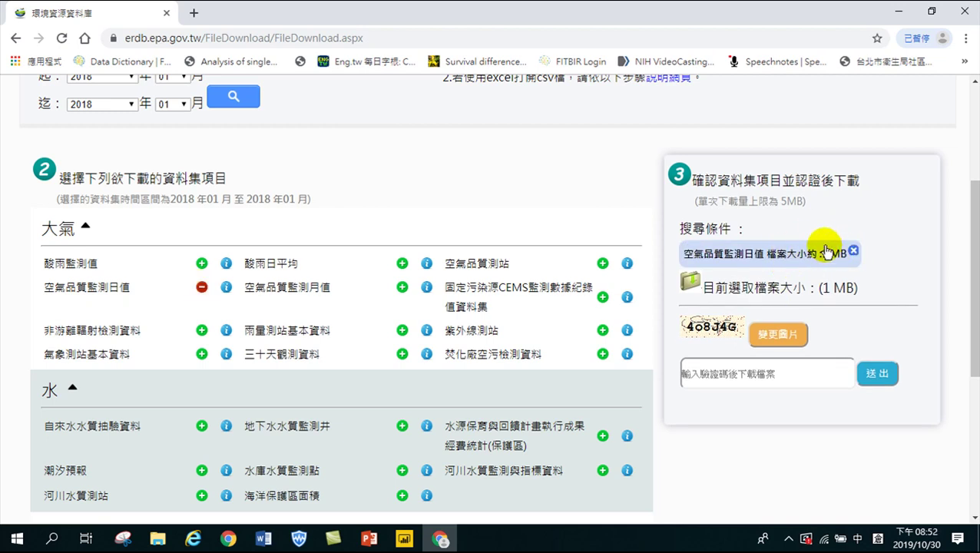
Enter and submit the verification code, then save 環保署下載資料20191030205218.zip to Downloads
click(714, 367)
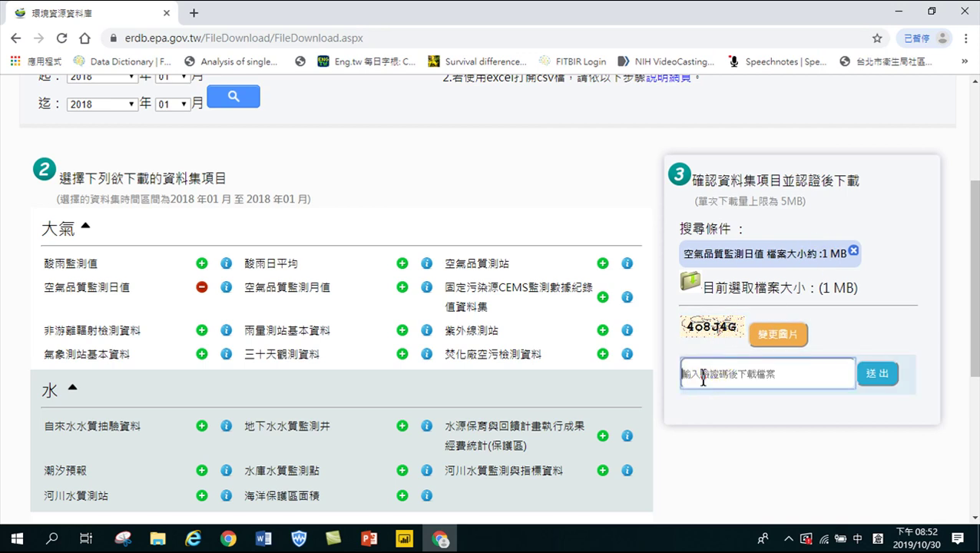
text(4)
text(o)
key(BackSpace)
key(shift)
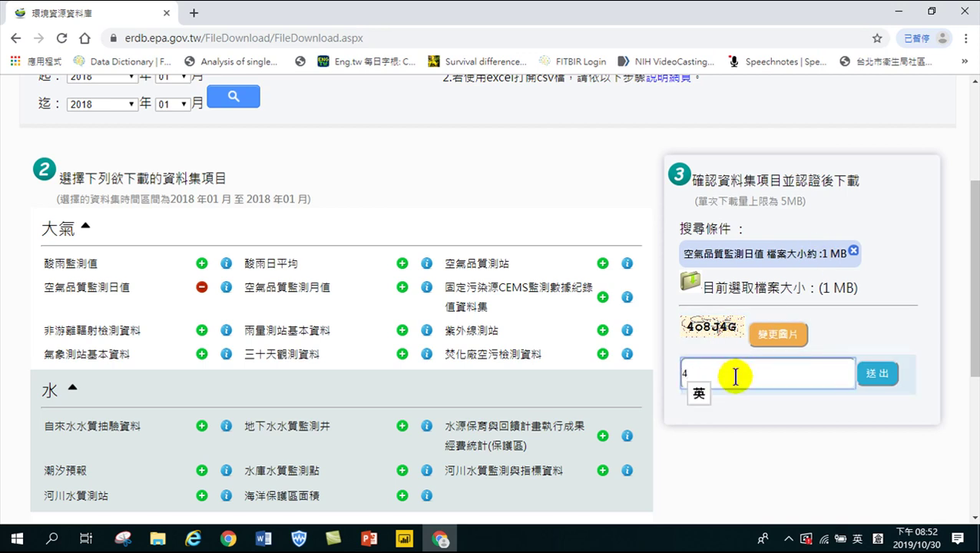
text(o8J)
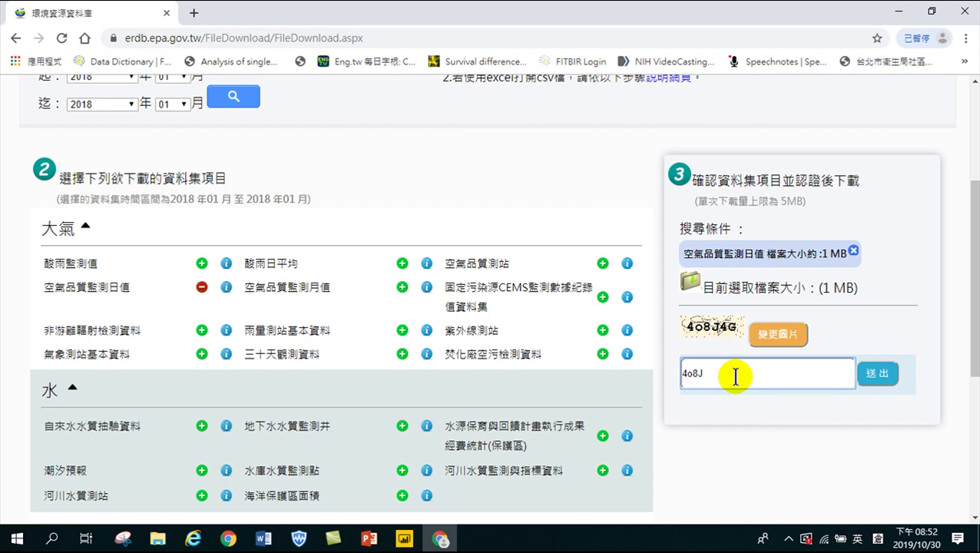
text(4G)
click(874, 376)
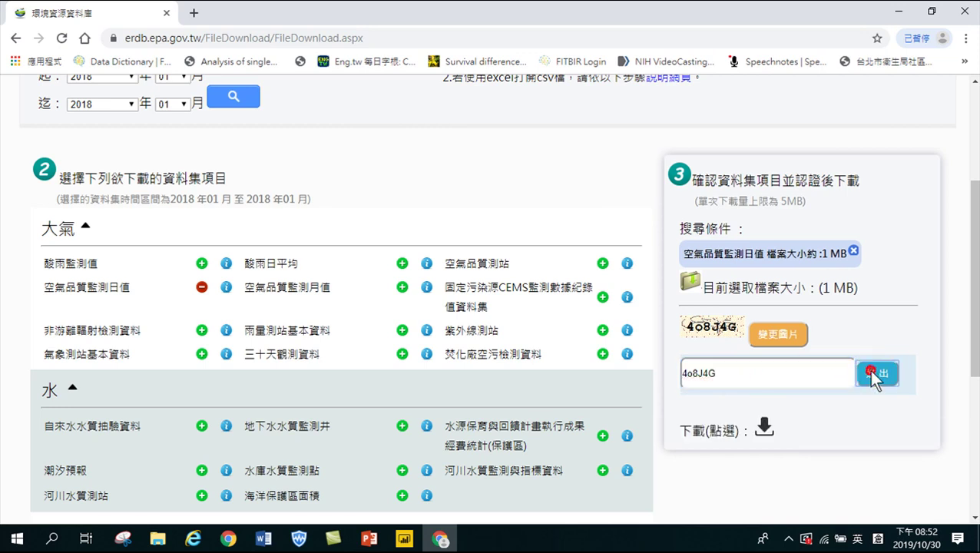
click(762, 428)
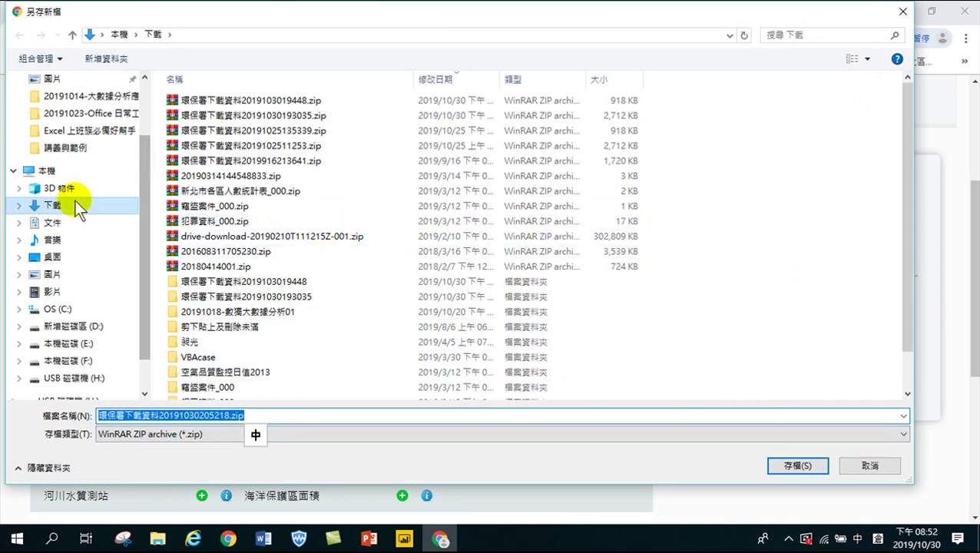
click(783, 464)
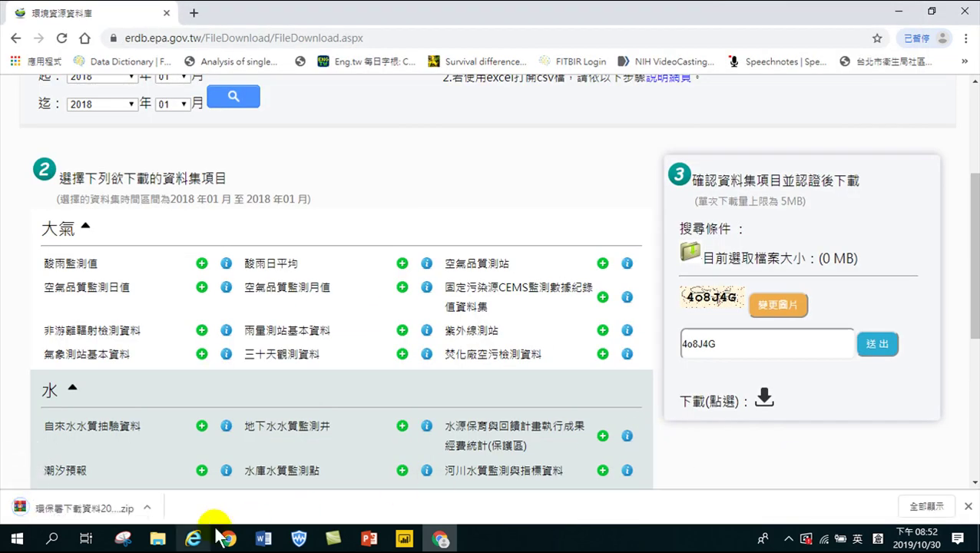
In Downloads, extract 環保署下載資料20191030205218.zip into its own folder
click(159, 540)
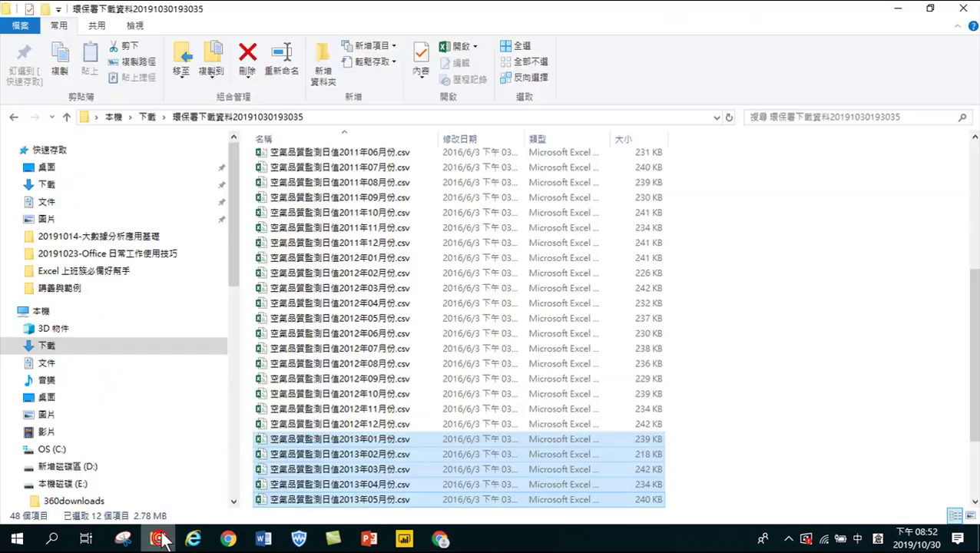
scroll(322, 219, up, 2)
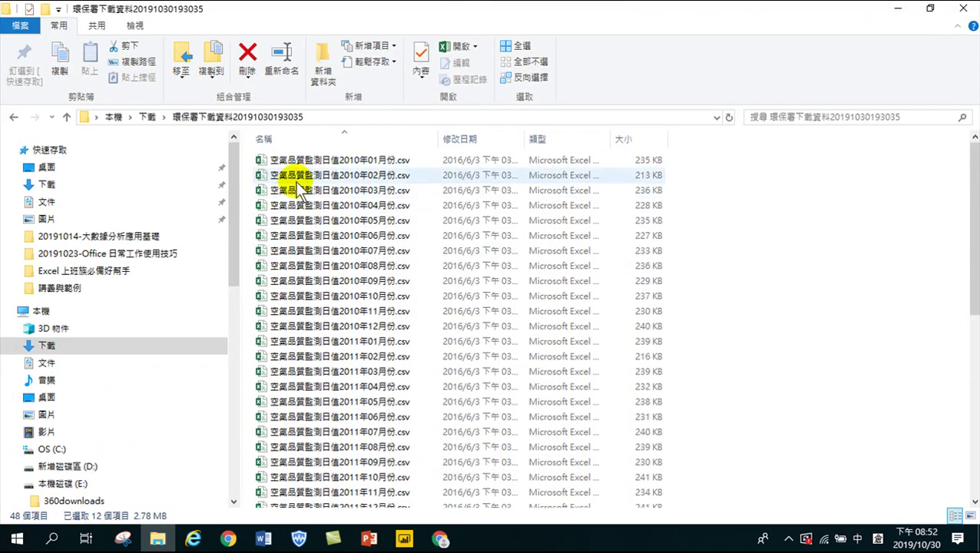
click(47, 346)
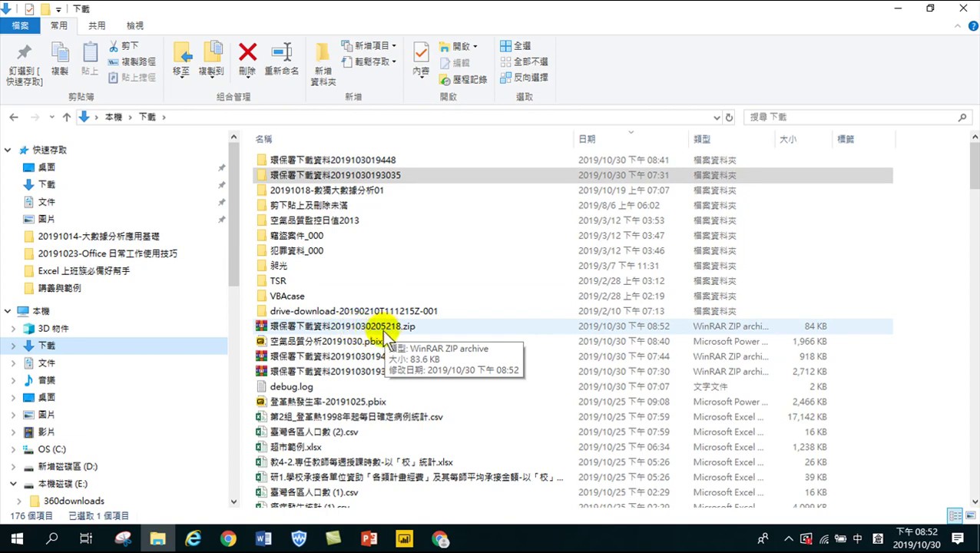
right_click(384, 333)
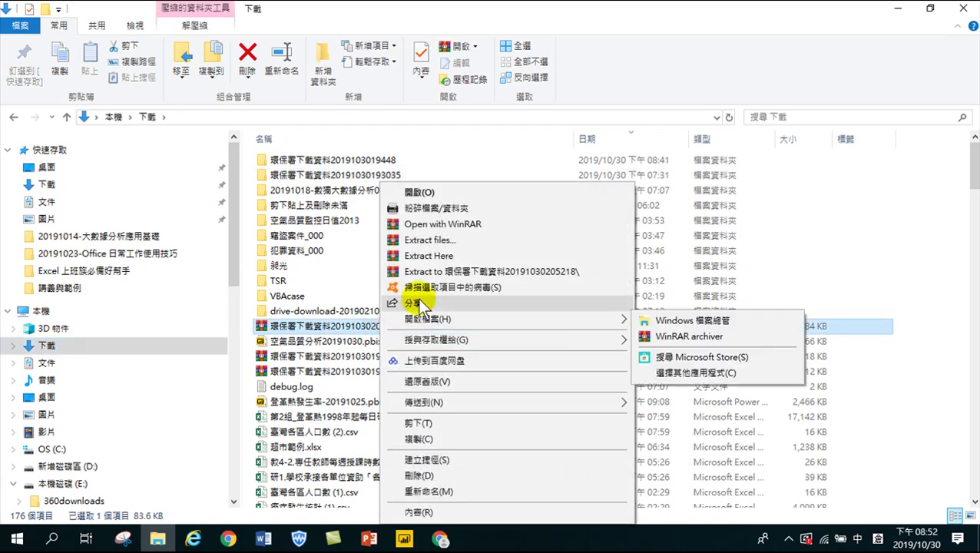
click(492, 271)
Open the extracted folder's 空氣品質監測日值2018年01月份.csv in Excel
scroll(349, 473, down, 20)
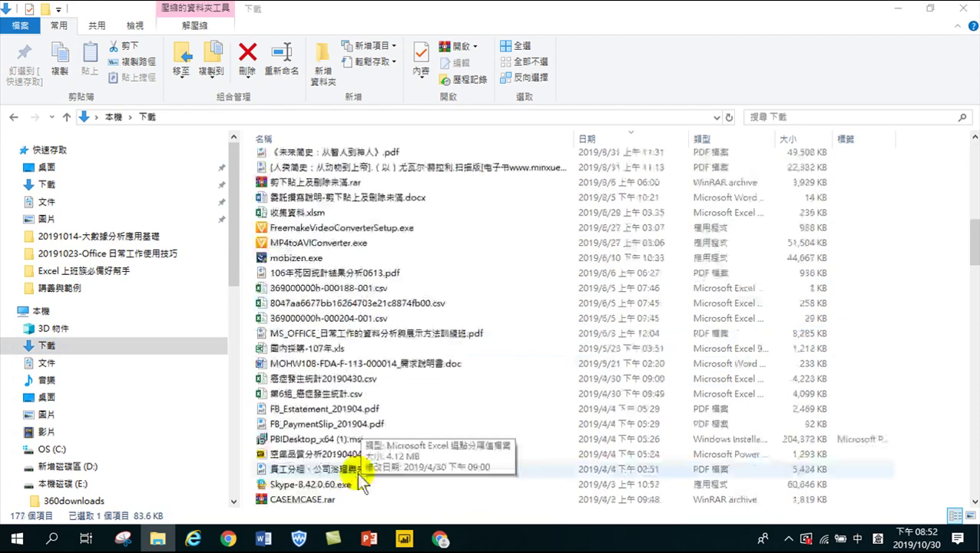
scroll(349, 477, down, 10)
scroll(338, 484, down, 2)
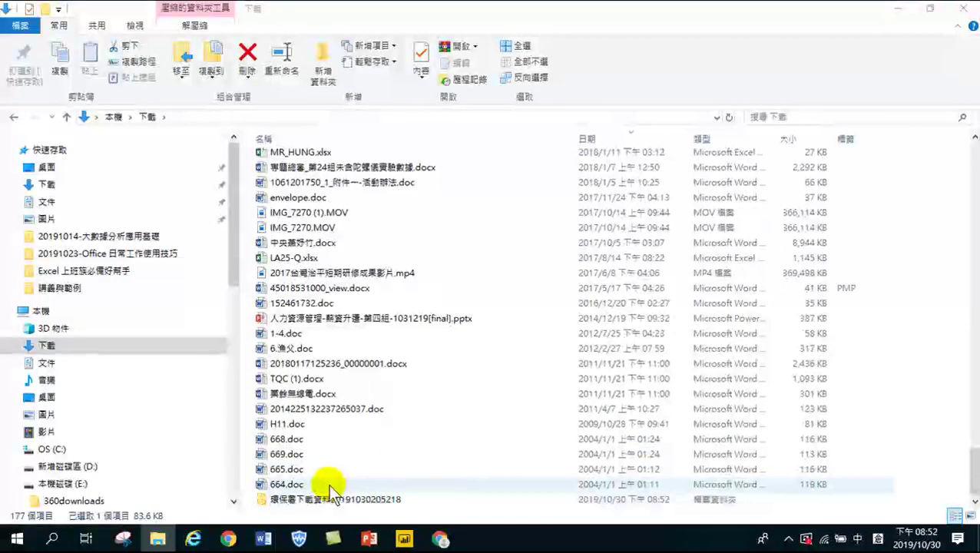
double_click(323, 492)
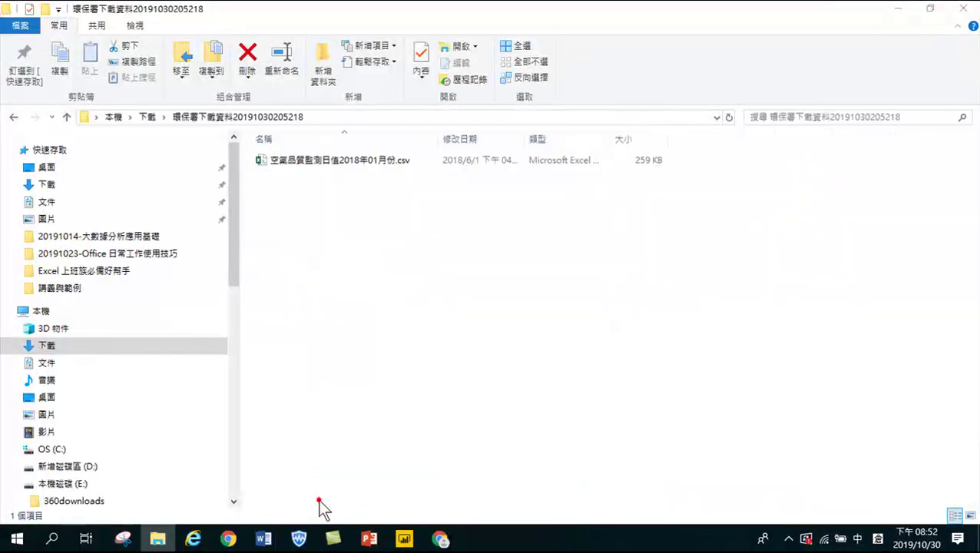
double_click(308, 165)
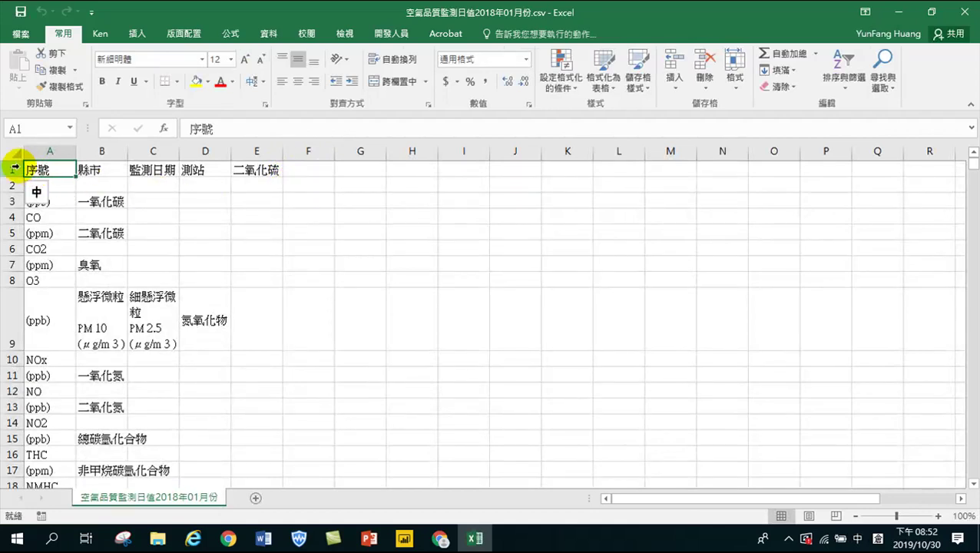
Select and review rows 1–35 of notes in the CSV, then minimize Excel
click(16, 167)
drag(17, 167, 72, 172)
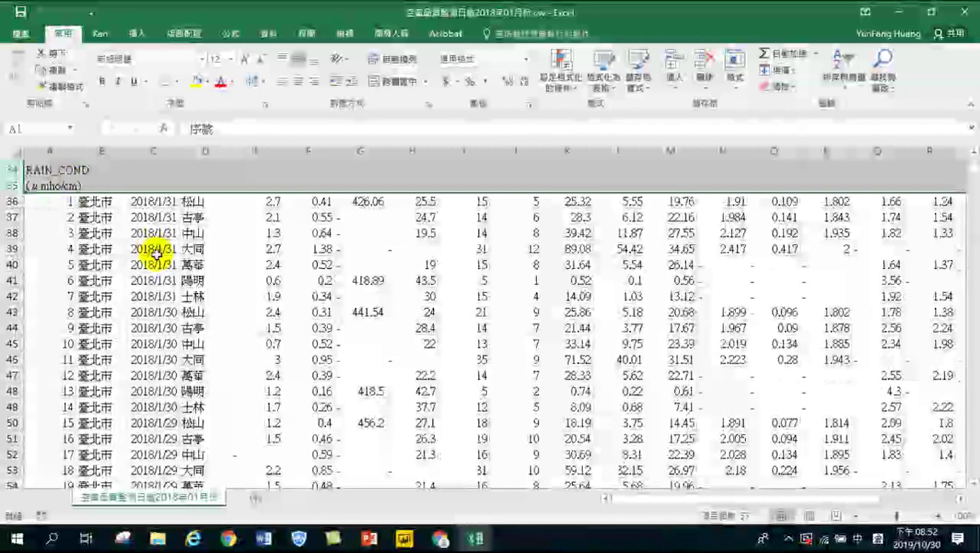
scroll(154, 307, up, 4)
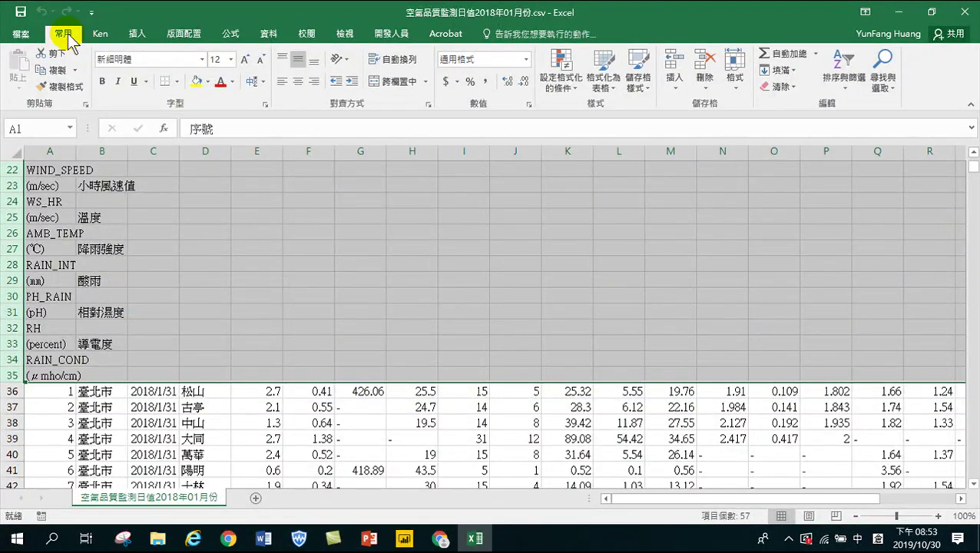
scroll(78, 298, up, 3)
scroll(74, 307, down, 3)
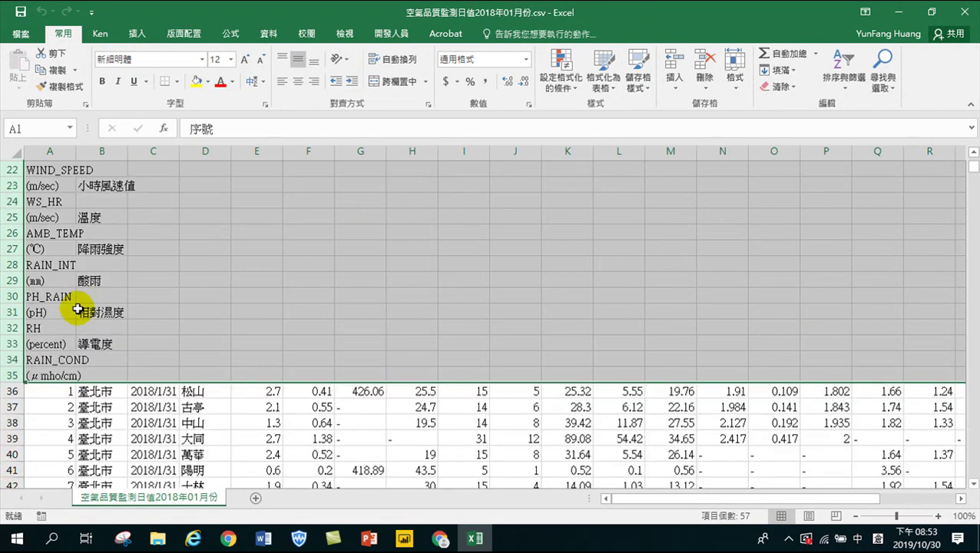
scroll(69, 307, up, 1)
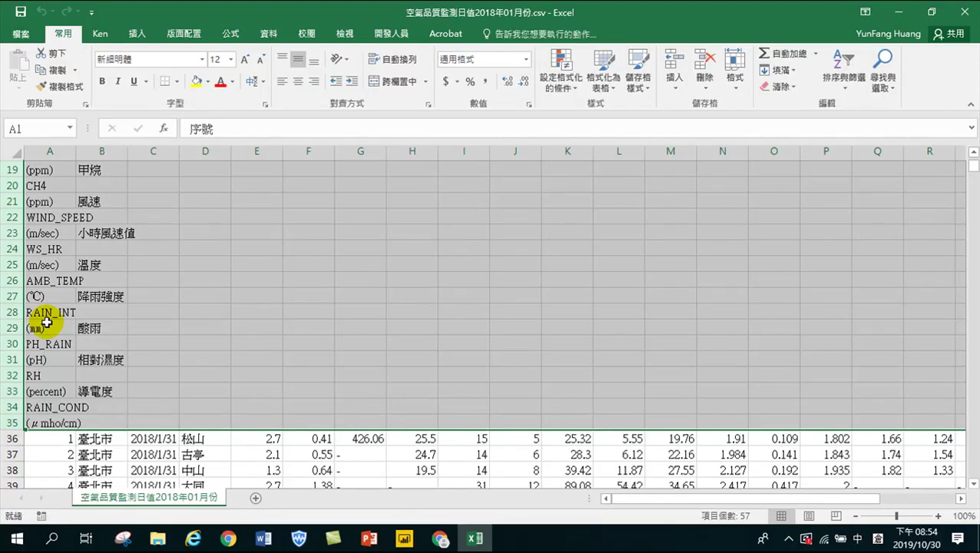
click(897, 12)
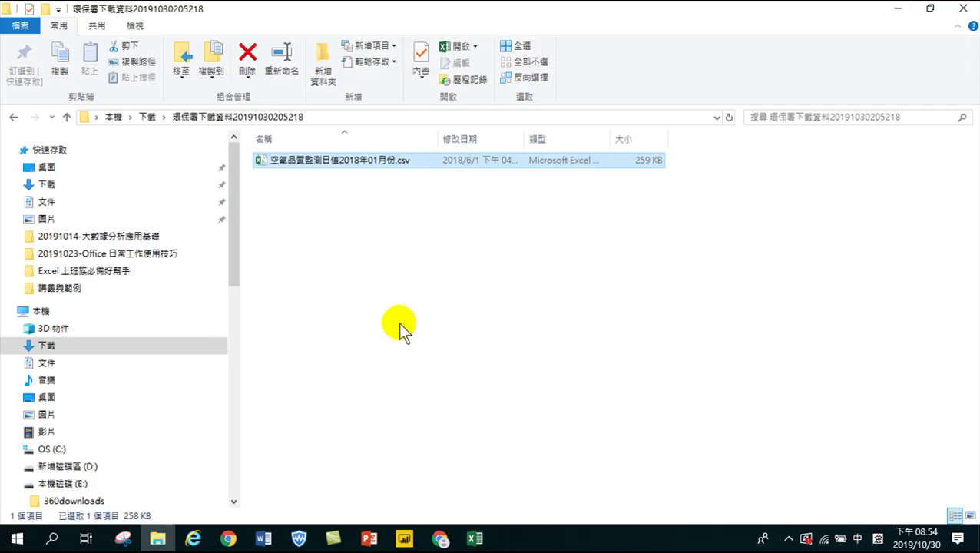
Check the yearly chart (30.9, 31.9, 28.3, 30.1), then switch to the PowerPoint deck
click(402, 537)
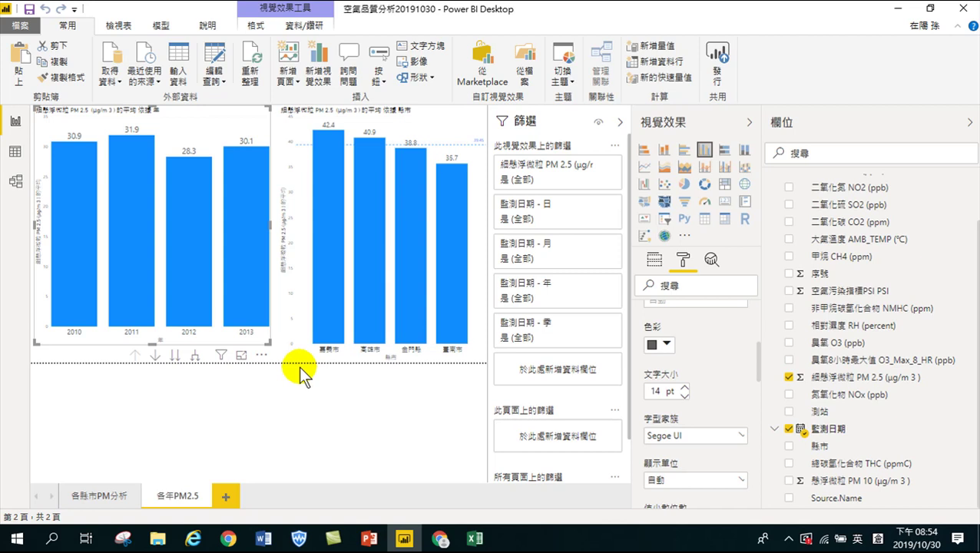
click(378, 544)
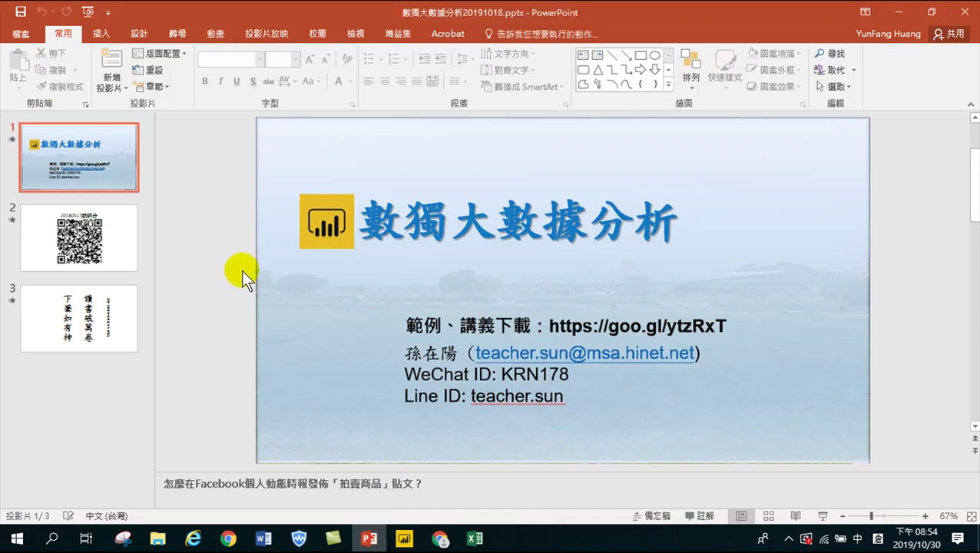
Run the 數獨大數據分析20191018 deck full screen through the QR-code and calligraphy slides to the title slide
key(F5)
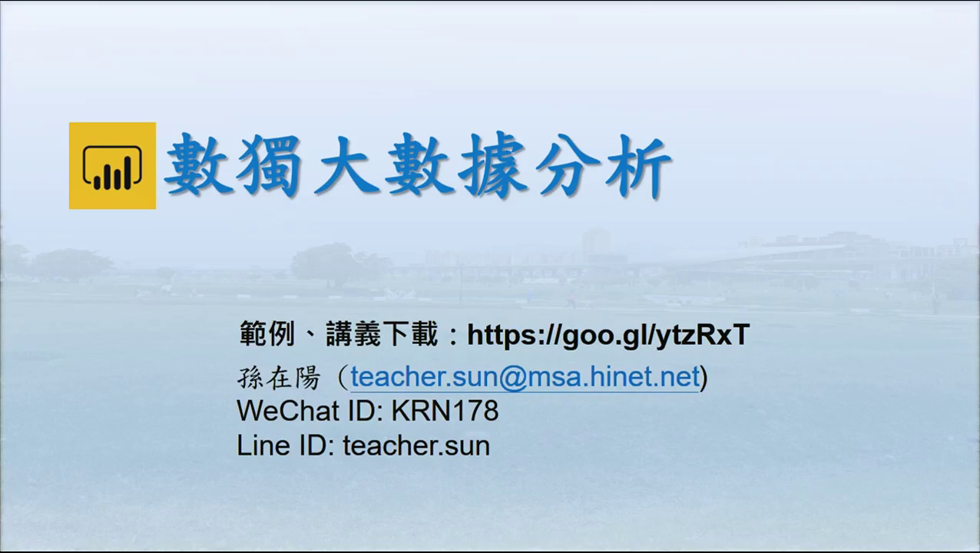
key(Right)
key(Right)
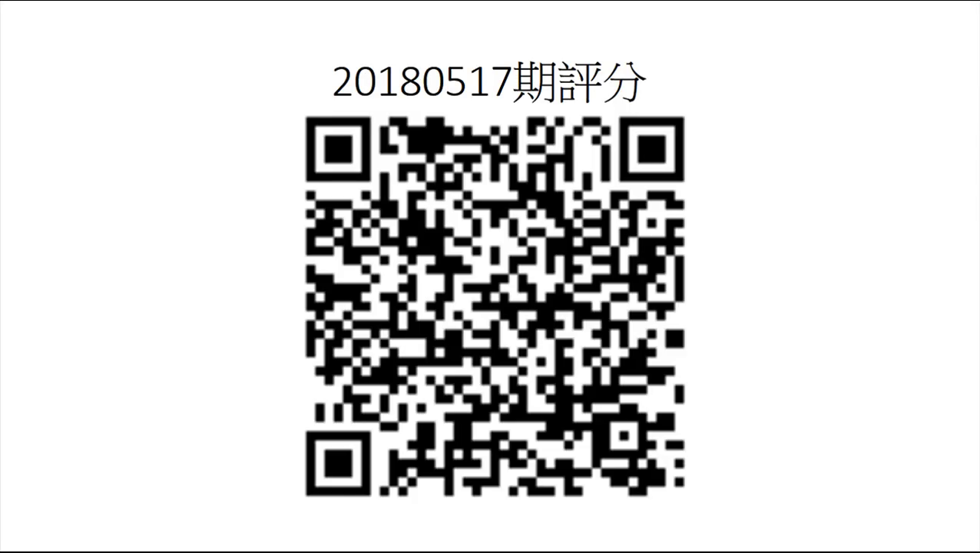
key(Right)
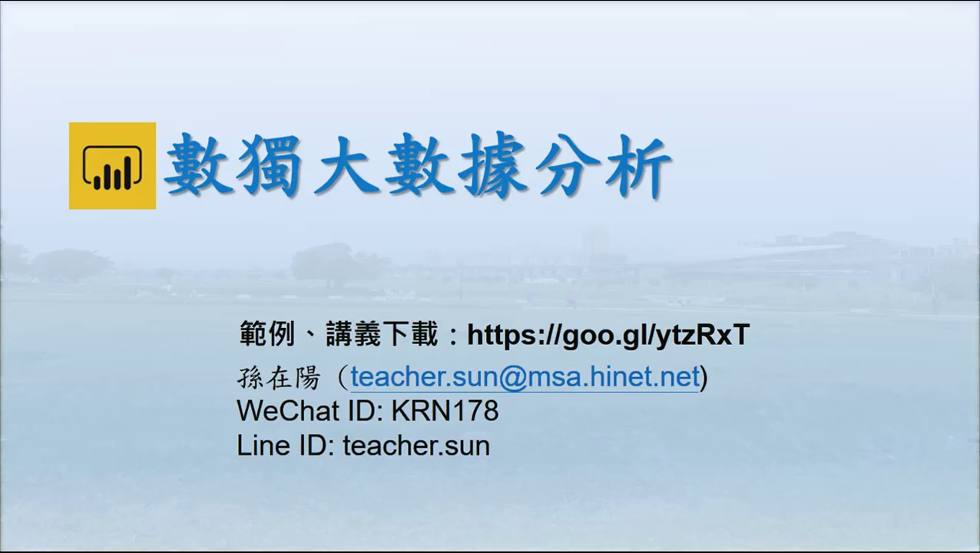